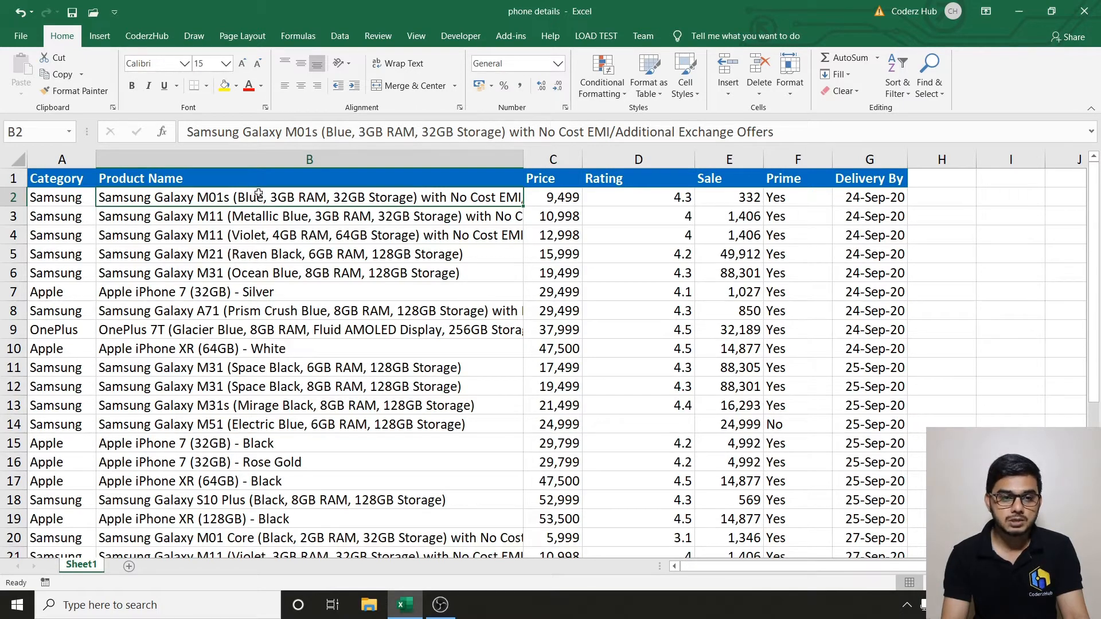
# Enter =IF(D2=4,1,0) in H2 and fill it down column H.
pyautogui.click(357, 216)
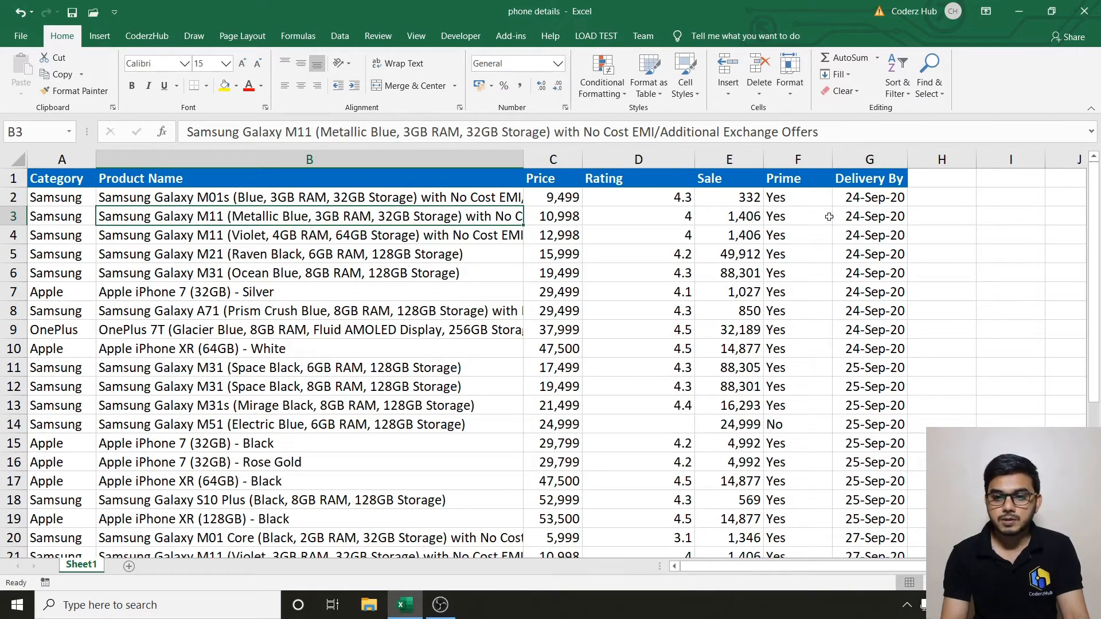
pyautogui.click(864, 199)
pyautogui.press('Right')
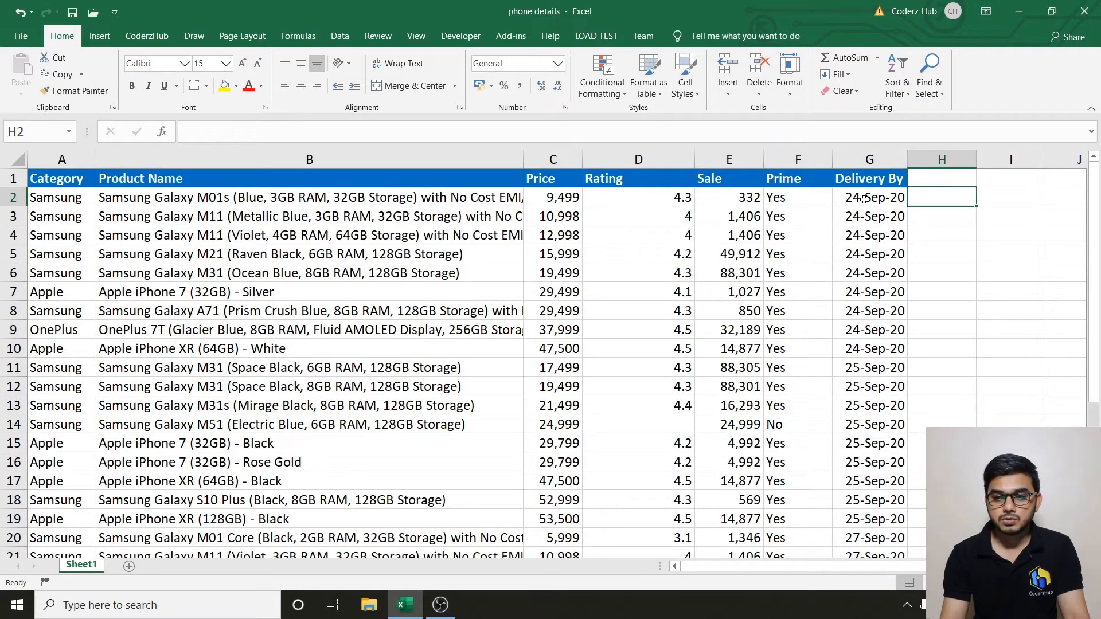
pyautogui.write('=')
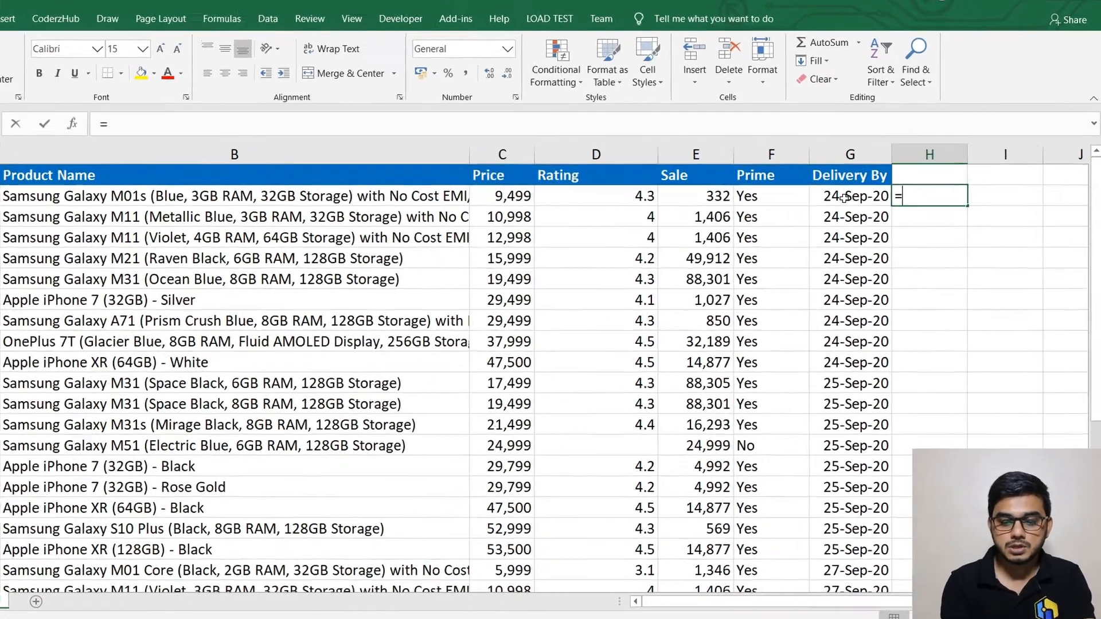
pyautogui.write('if')
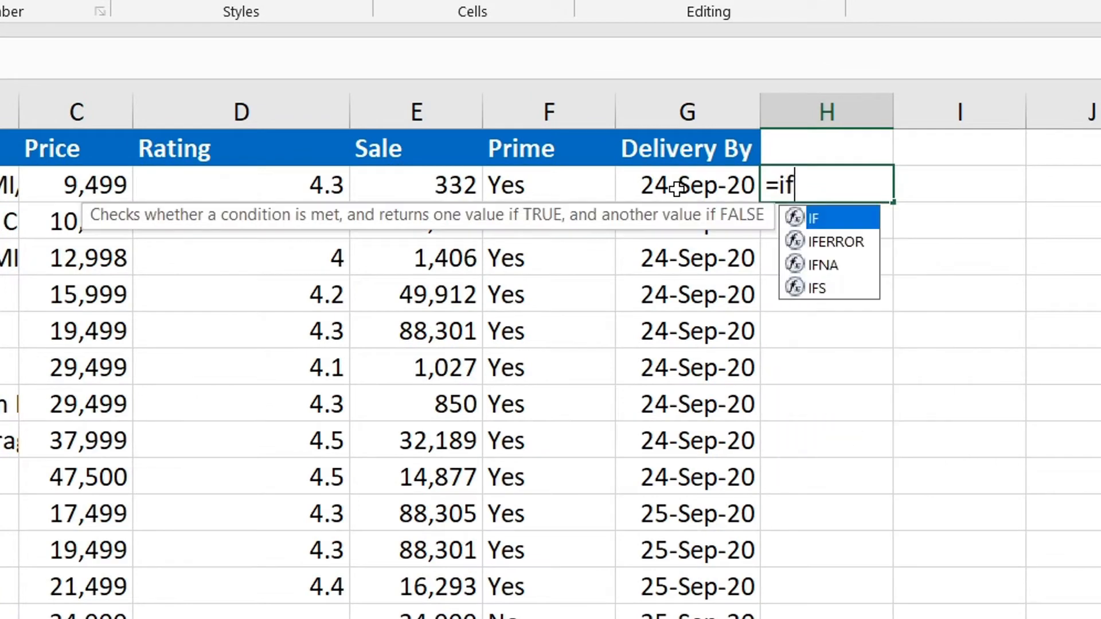
pyautogui.press('Tab')
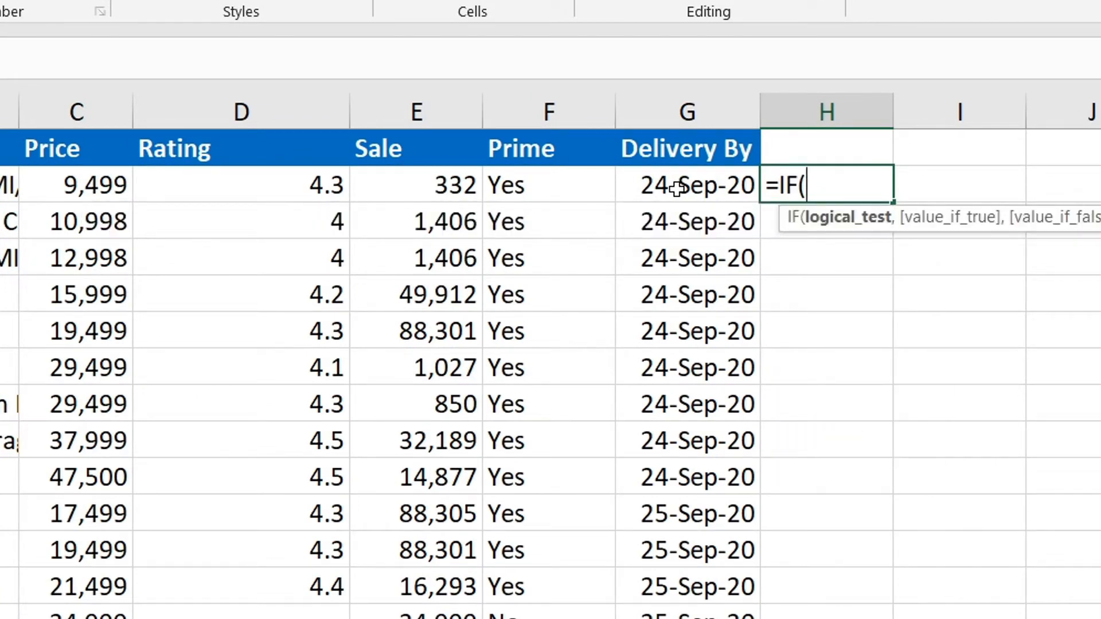
pyautogui.press('Left')
pyautogui.press('Left')
pyautogui.press('Left')
pyautogui.press('Left')
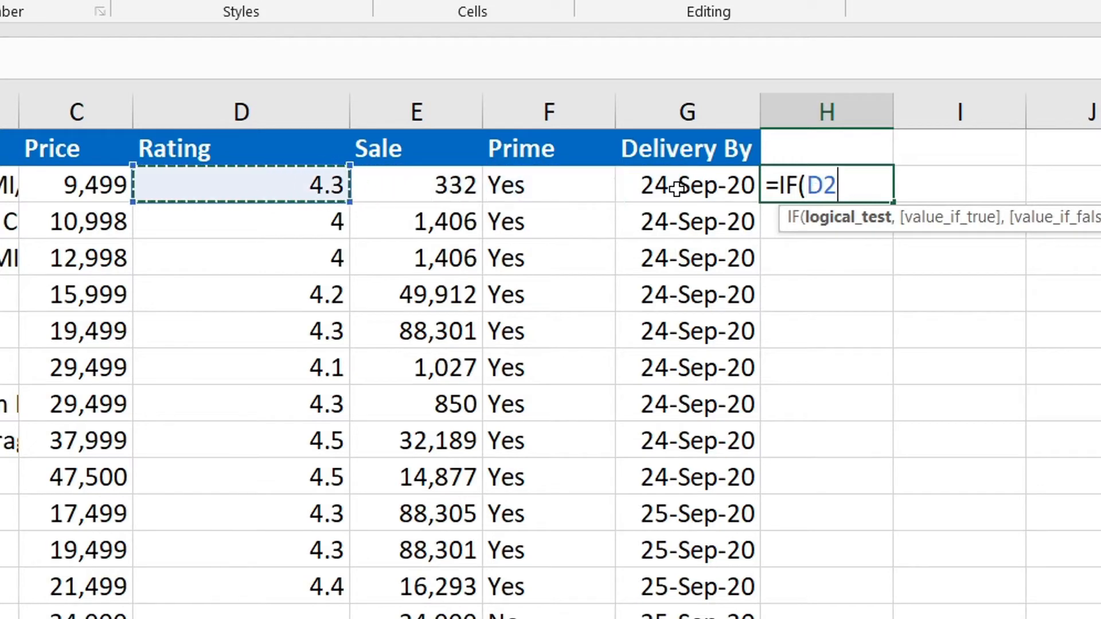
pyautogui.write('=4,')
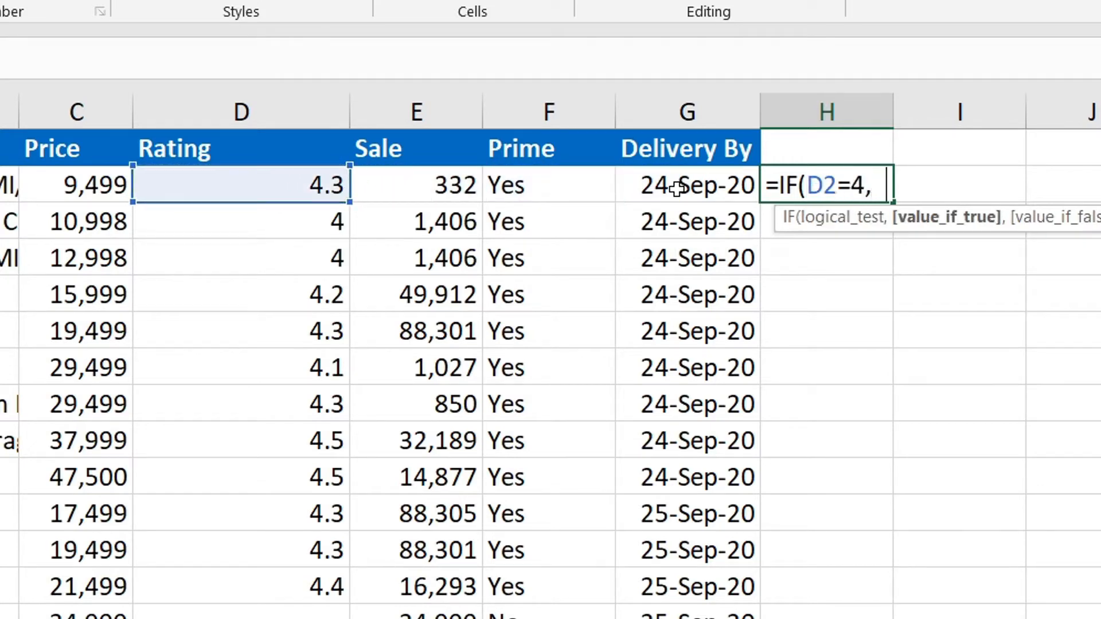
pyautogui.write(' ,0')
pyautogui.press('Return')
pyautogui.press('Up')
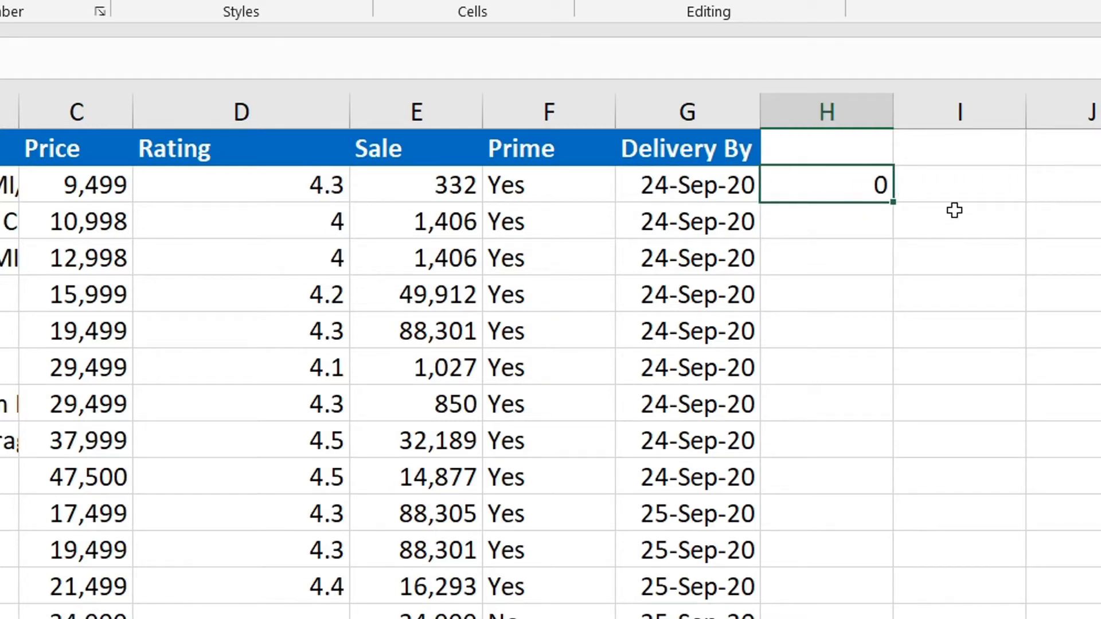
pyautogui.doubleClick(894, 201)
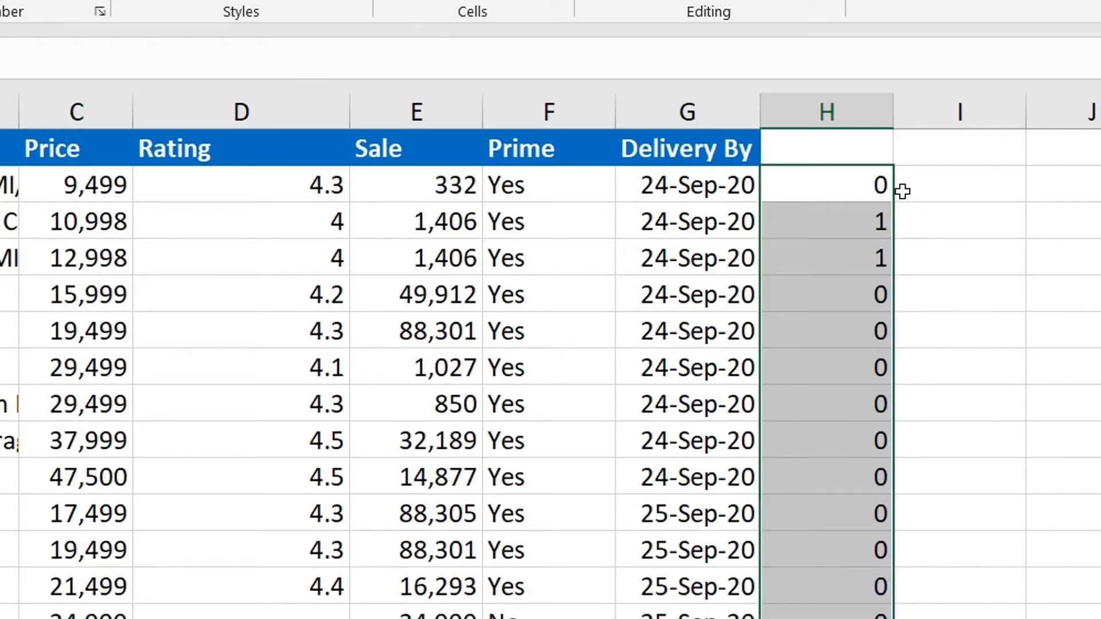
pyautogui.click(930, 182)
# Enter =IF(D2>=4.3,1,0) in I2 and fill it down column I.
pyautogui.write('=if')
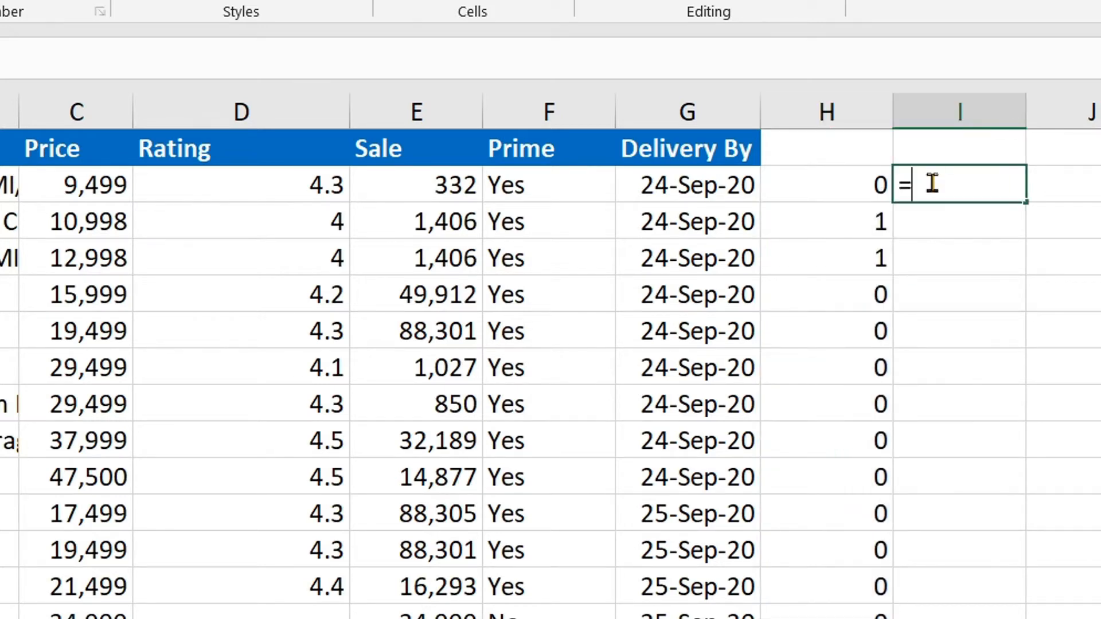
pyautogui.press('Tab')
pyautogui.press('Left')
pyautogui.press('Left')
pyautogui.press('Left')
pyautogui.press('Left')
pyautogui.press('Left')
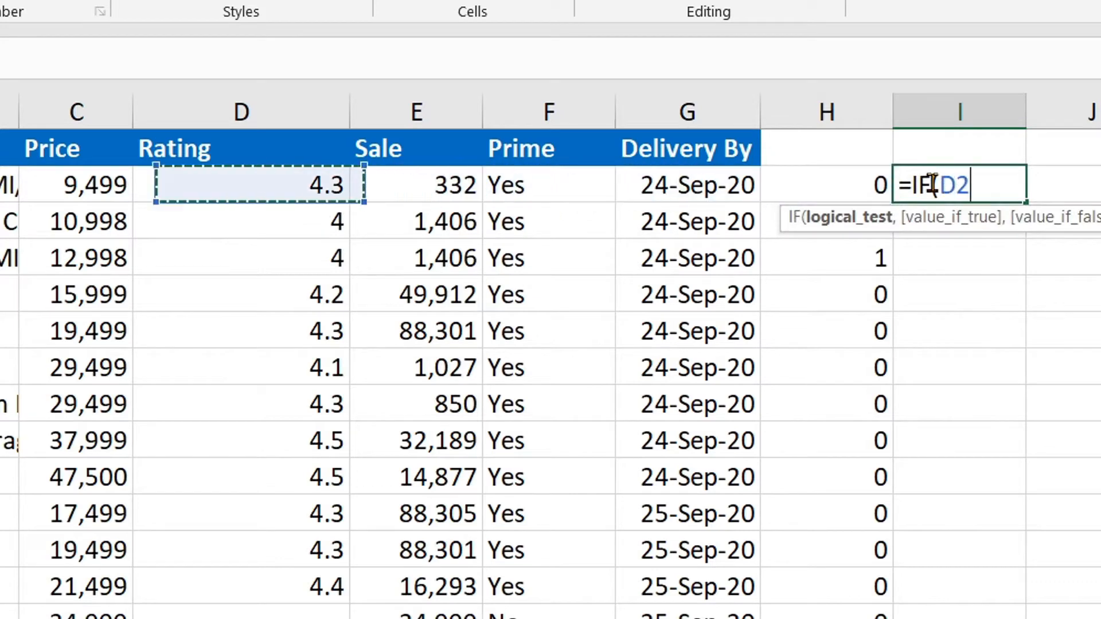
pyautogui.write('>=4.3')
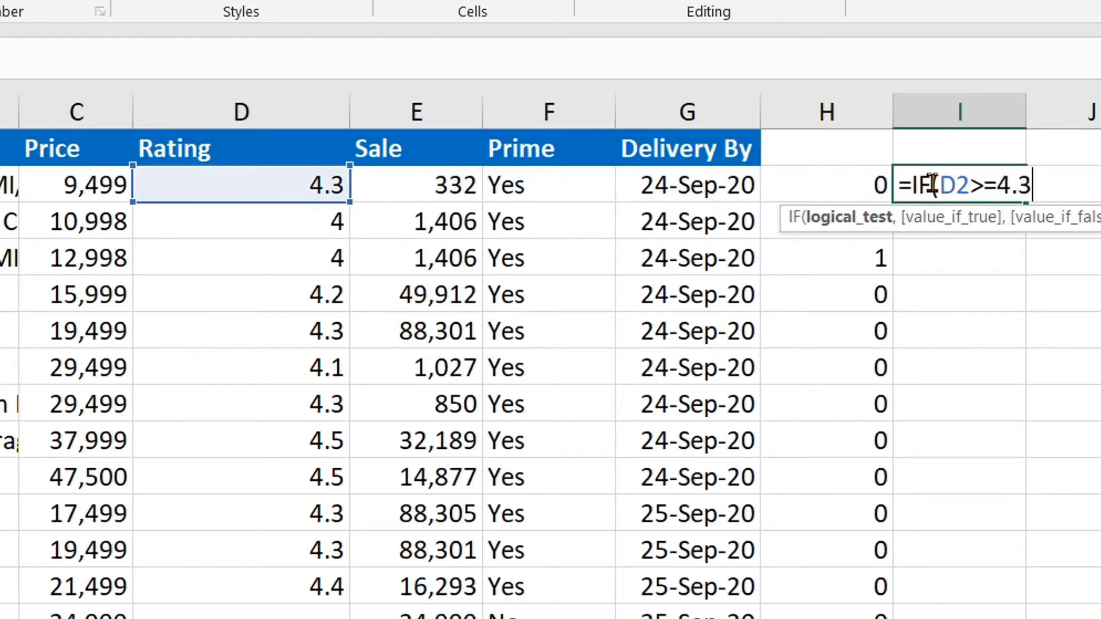
pyautogui.write(',1,0')
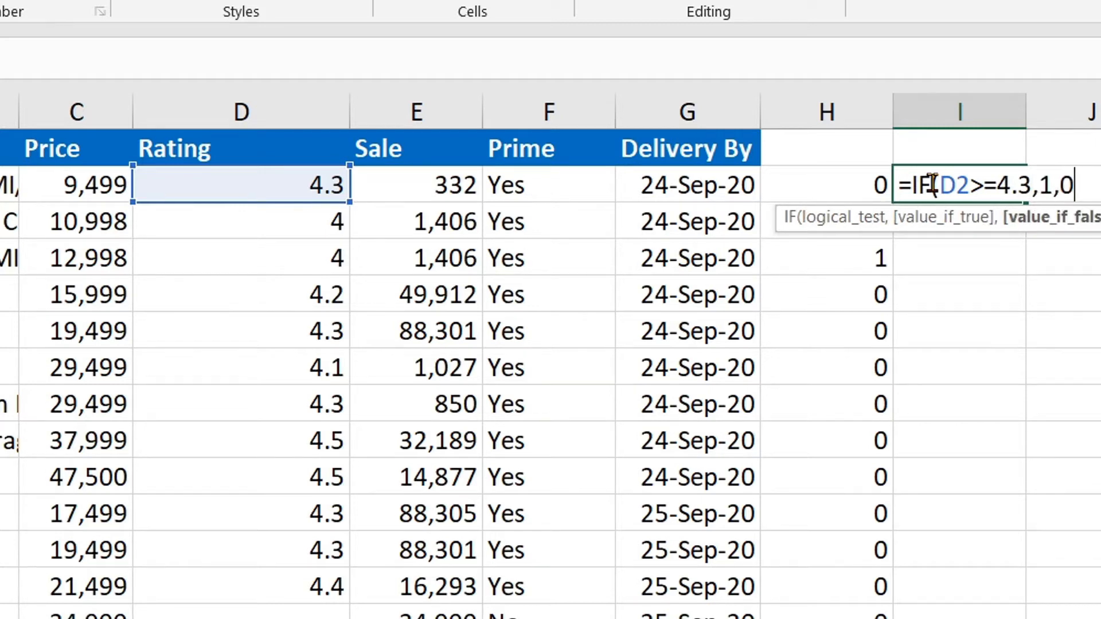
pyautogui.press('Return')
pyautogui.click(931, 181)
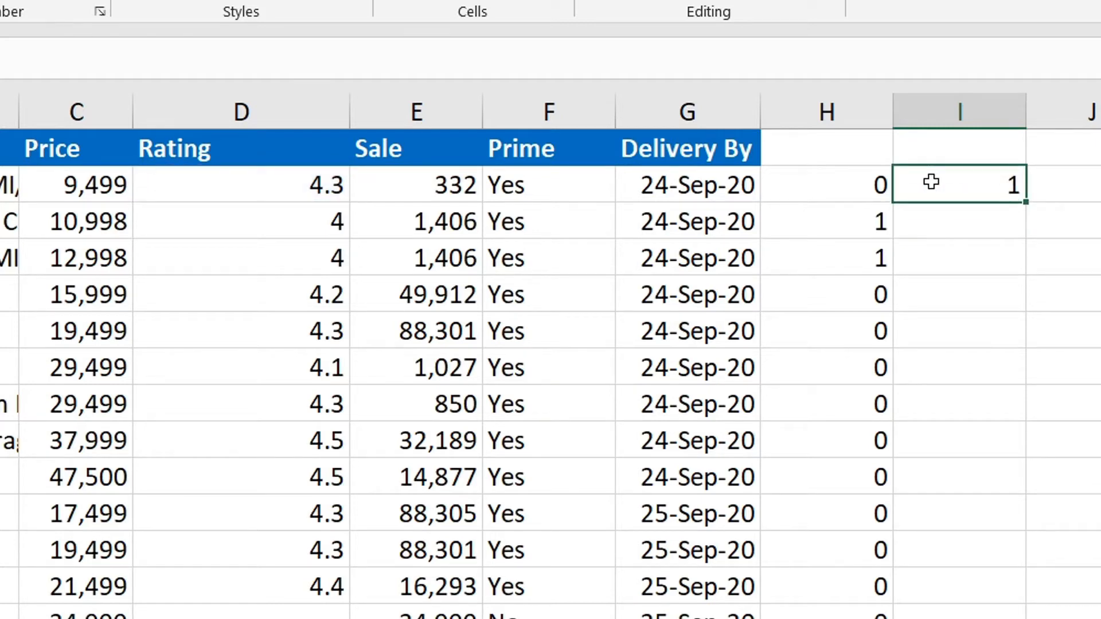
pyautogui.doubleClick(1027, 203)
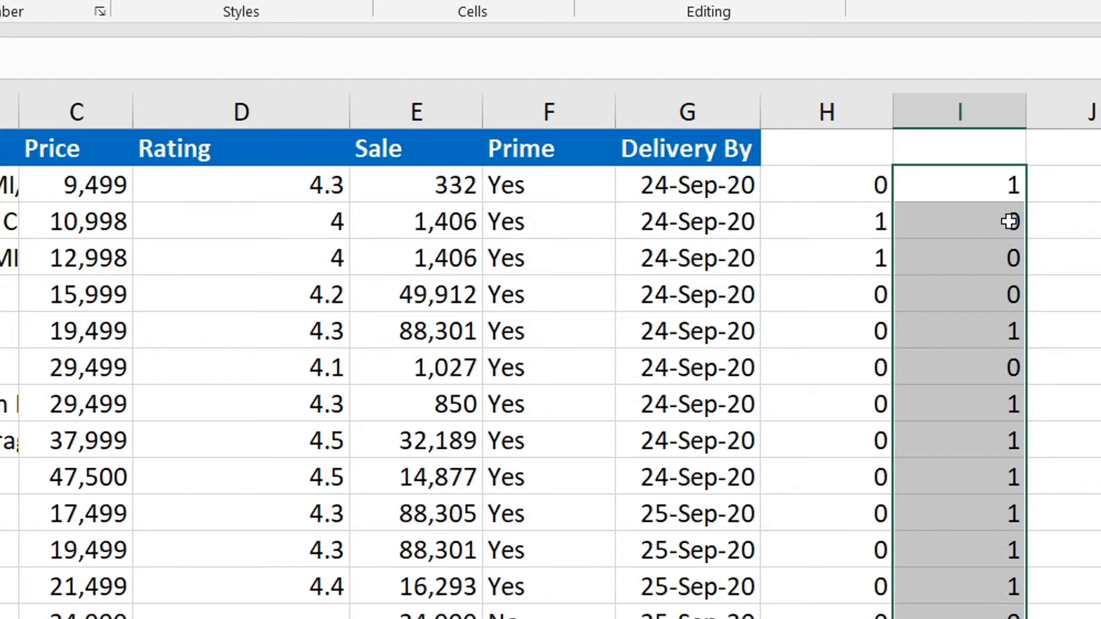
# Deselect the filled range and check the new flag cells around J2.
pyautogui.click(1005, 187)
pyautogui.click(1057, 187)
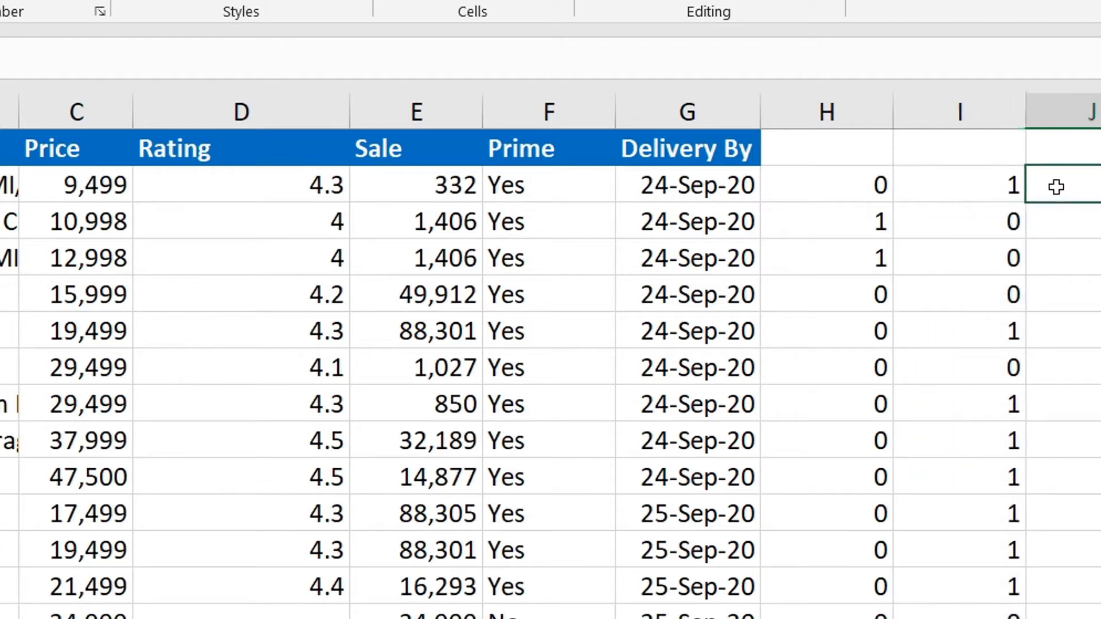
pyautogui.press('Left')
pyautogui.press('Left')
pyautogui.press('Down')
pyautogui.press('Right')
pyautogui.press('Right')
pyautogui.press('Up')
pyautogui.press('Left')
pyautogui.press('Right')
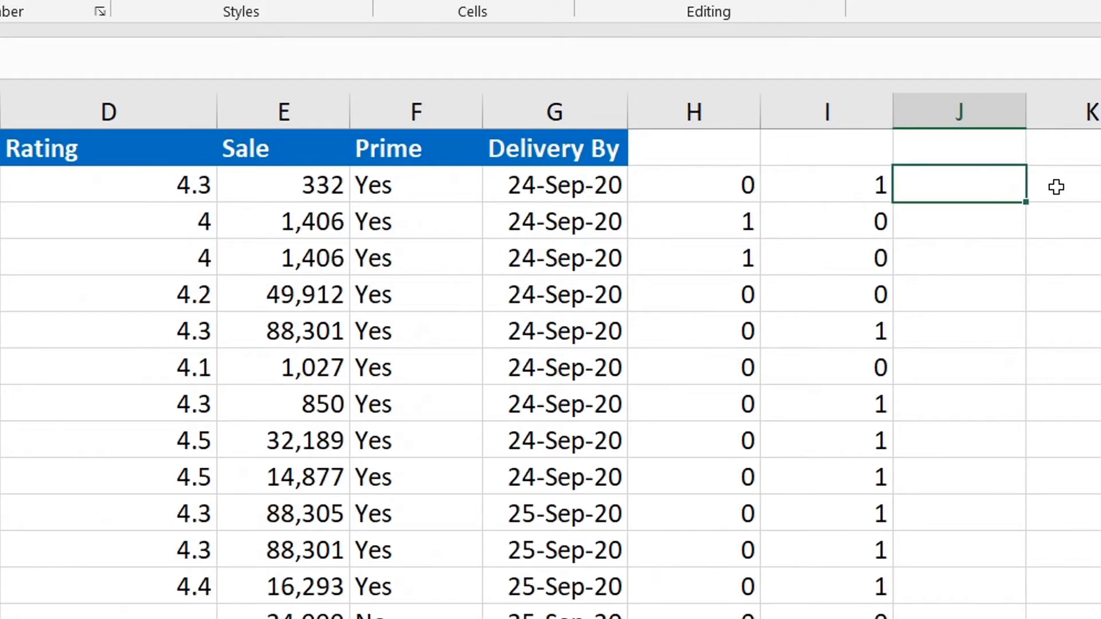
# Enter =IF(D2=4,1,0) in J2, which shows 0 for the first product.
pyautogui.write('=i')
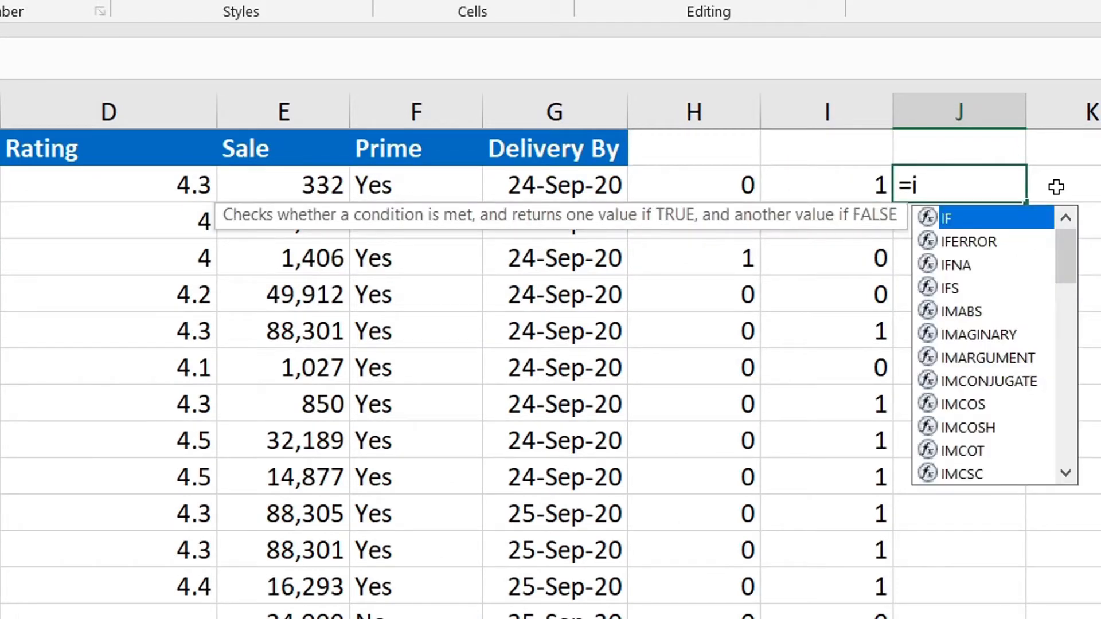
pyautogui.write('f')
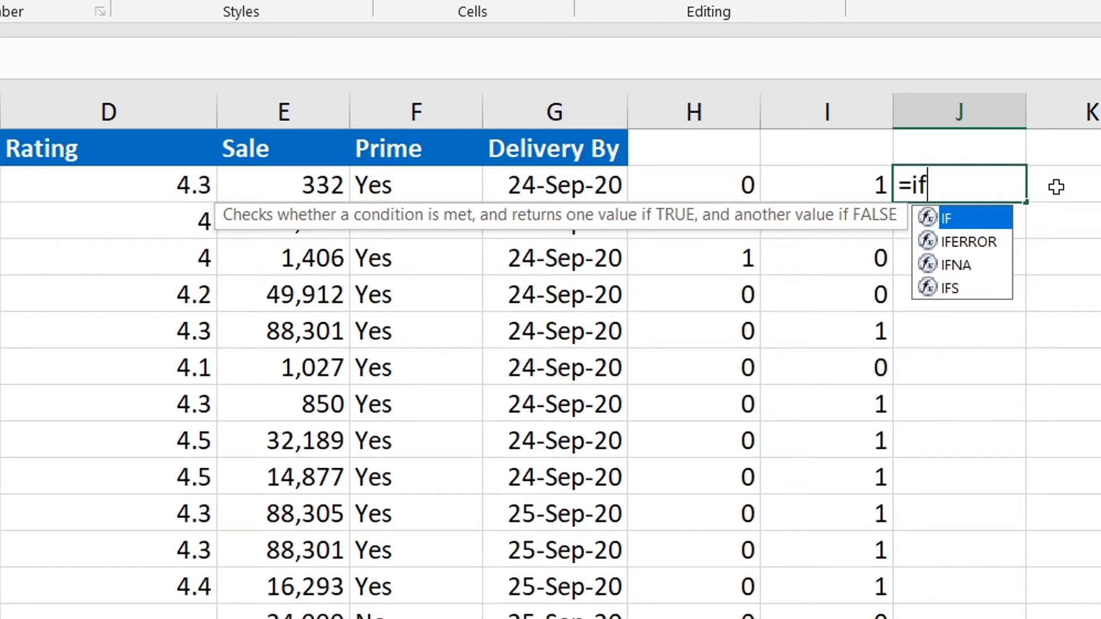
pyautogui.press('Tab')
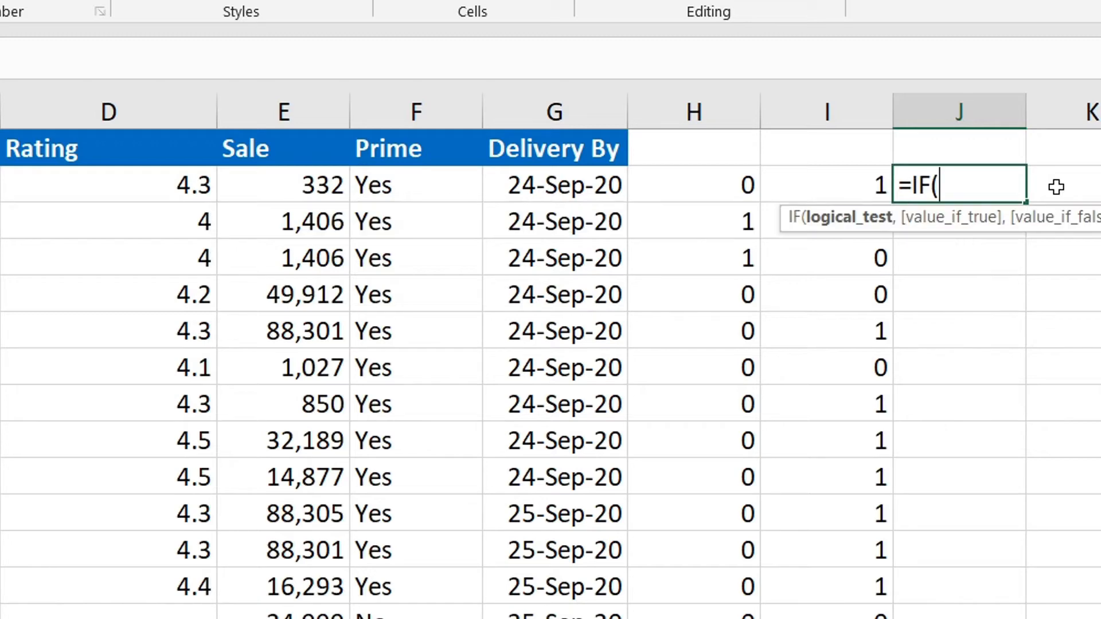
pyautogui.press('Left')
pyautogui.press('Left')
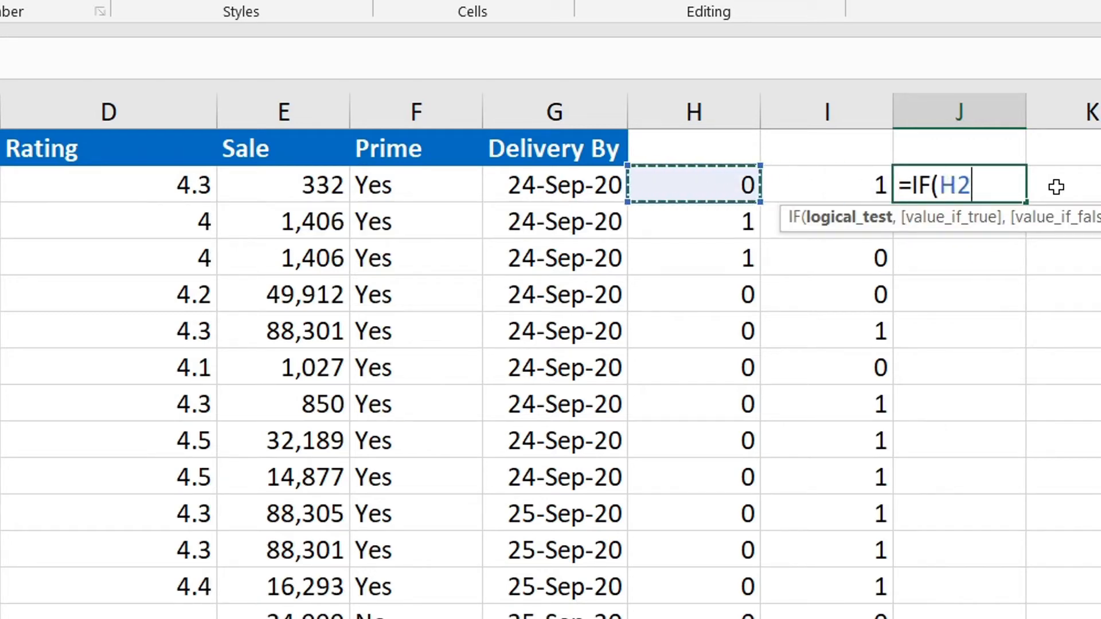
pyautogui.press('Left')
pyautogui.press('Left')
pyautogui.press('Left')
pyautogui.press('Right')
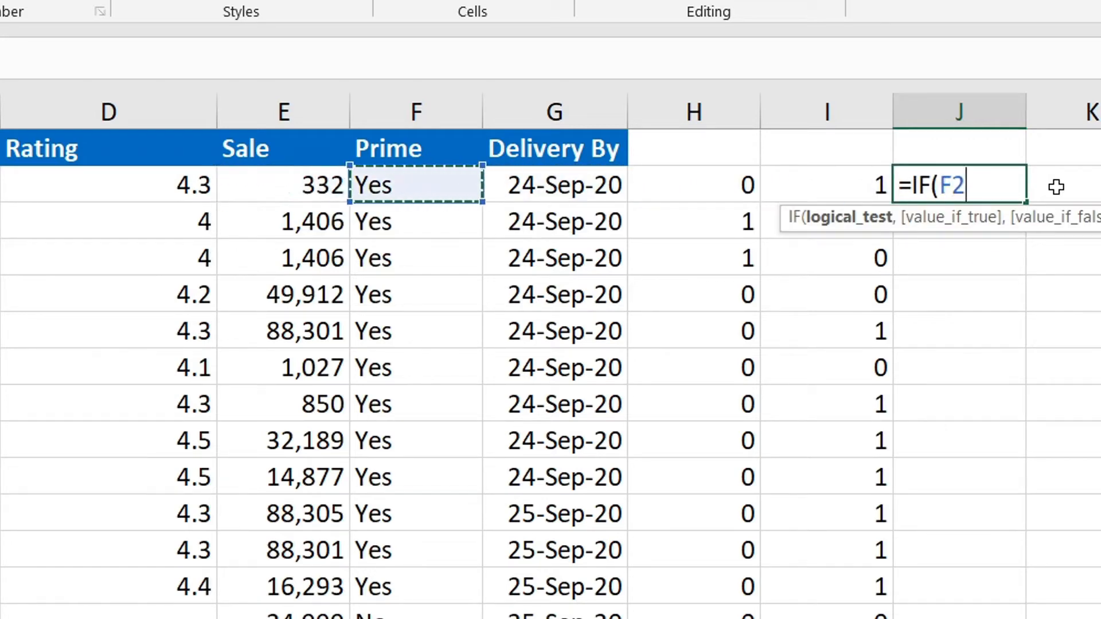
pyautogui.press('Right')
pyautogui.press('Right')
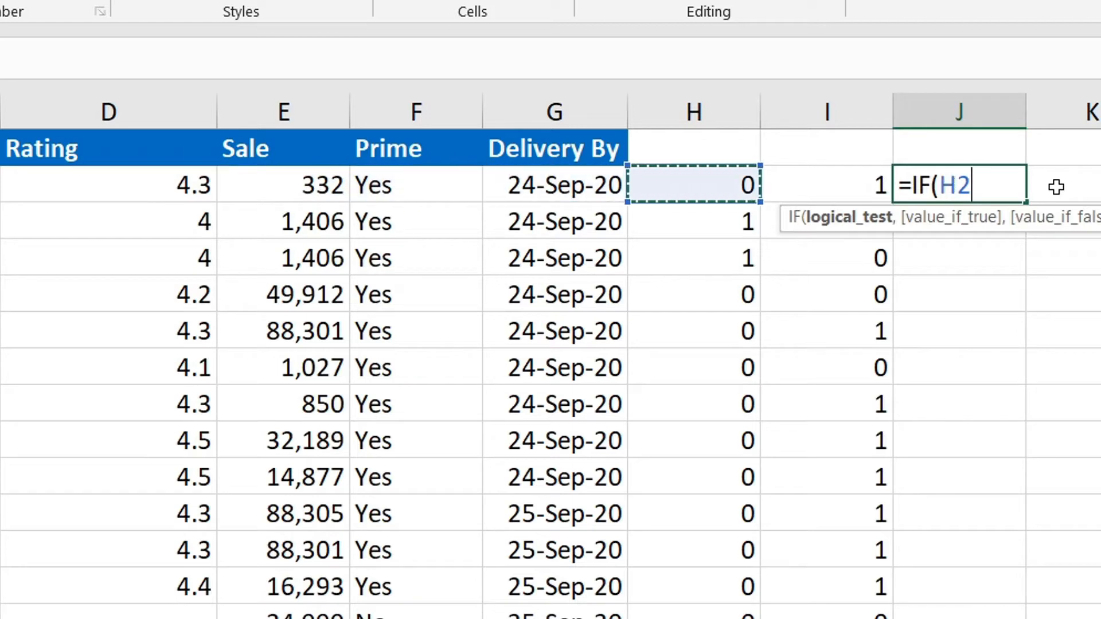
pyautogui.press('Left')
pyautogui.press('Left')
pyautogui.press('Left')
pyautogui.press('Left')
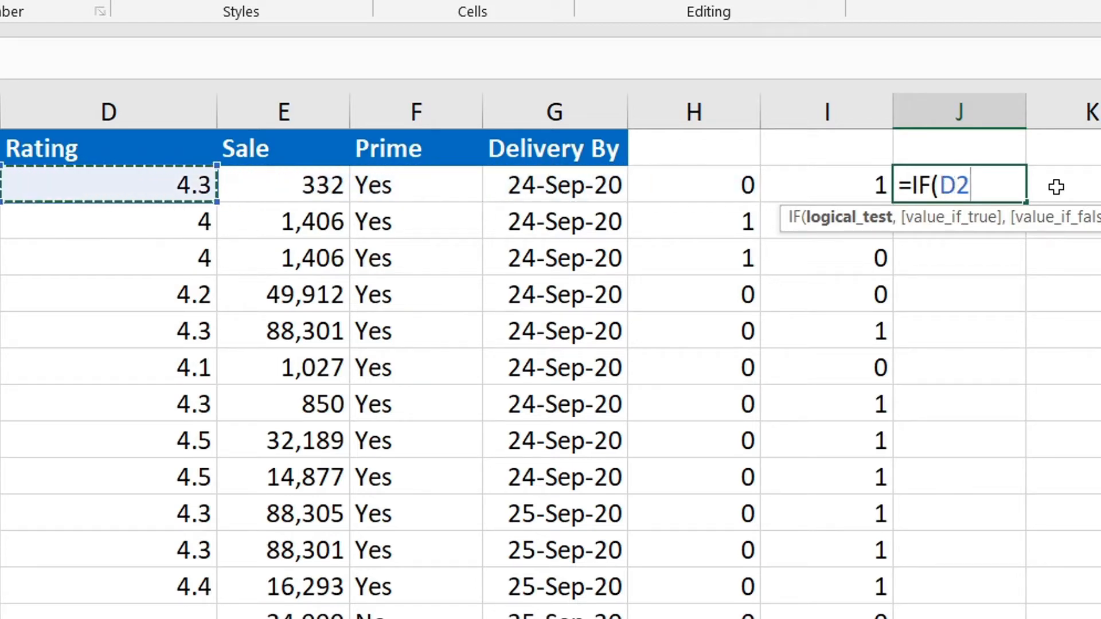
pyautogui.write('=4')
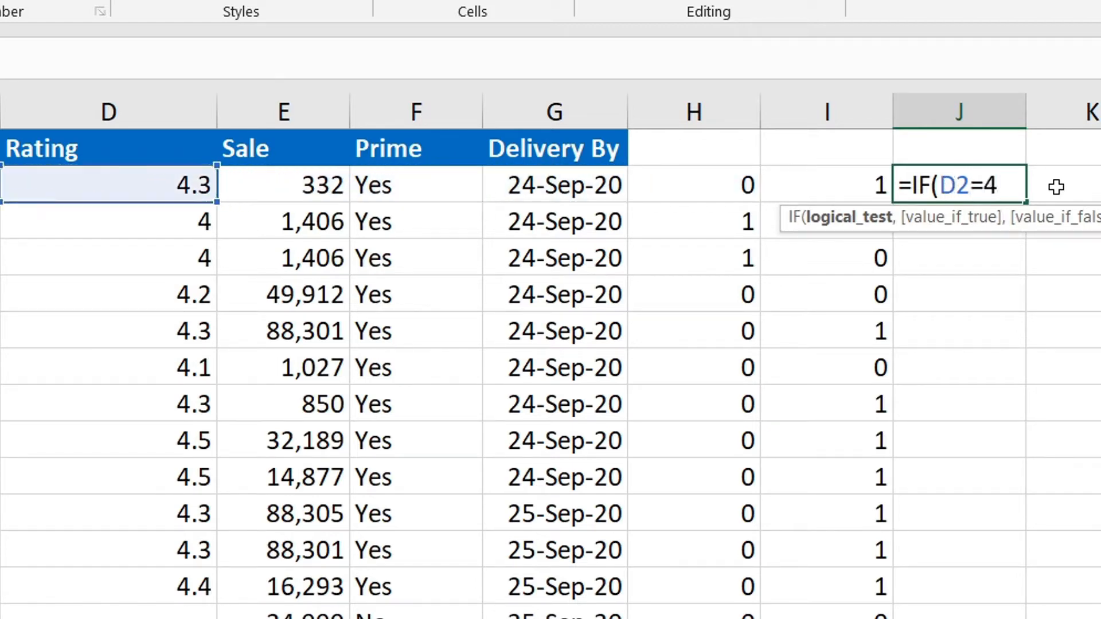
pyautogui.write(',')
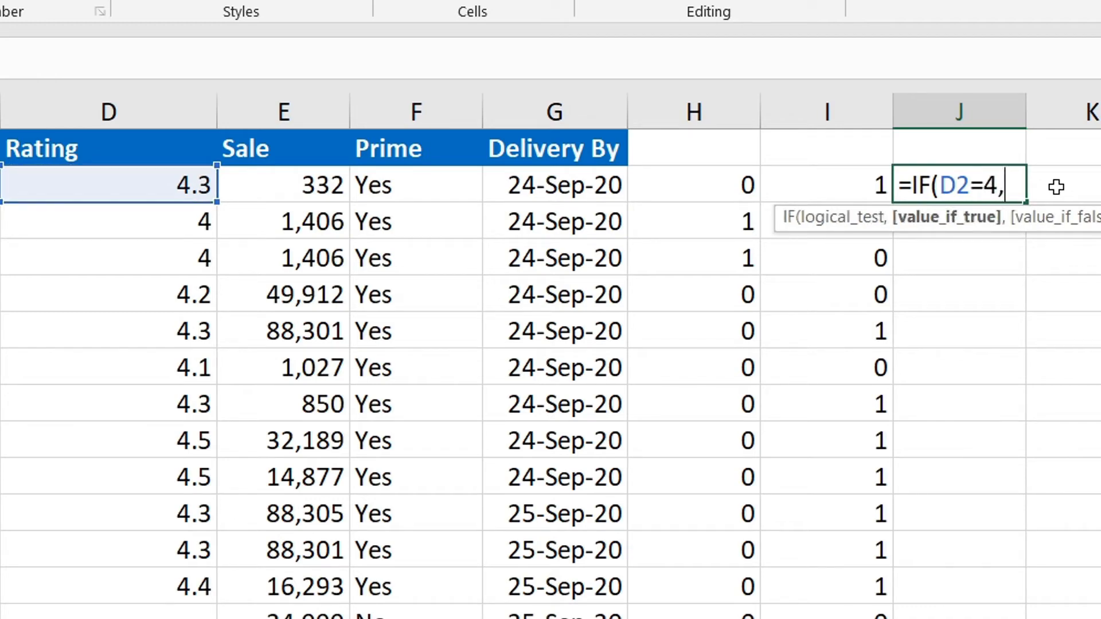
pyautogui.write('1,0')
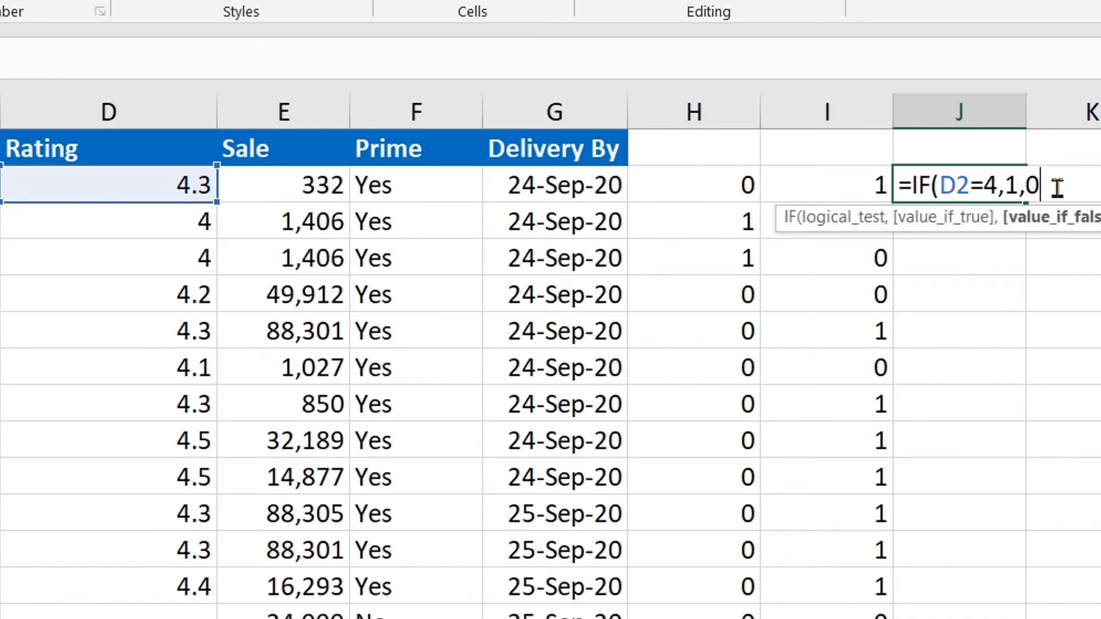
pyautogui.press('Return')
pyautogui.press('Up')
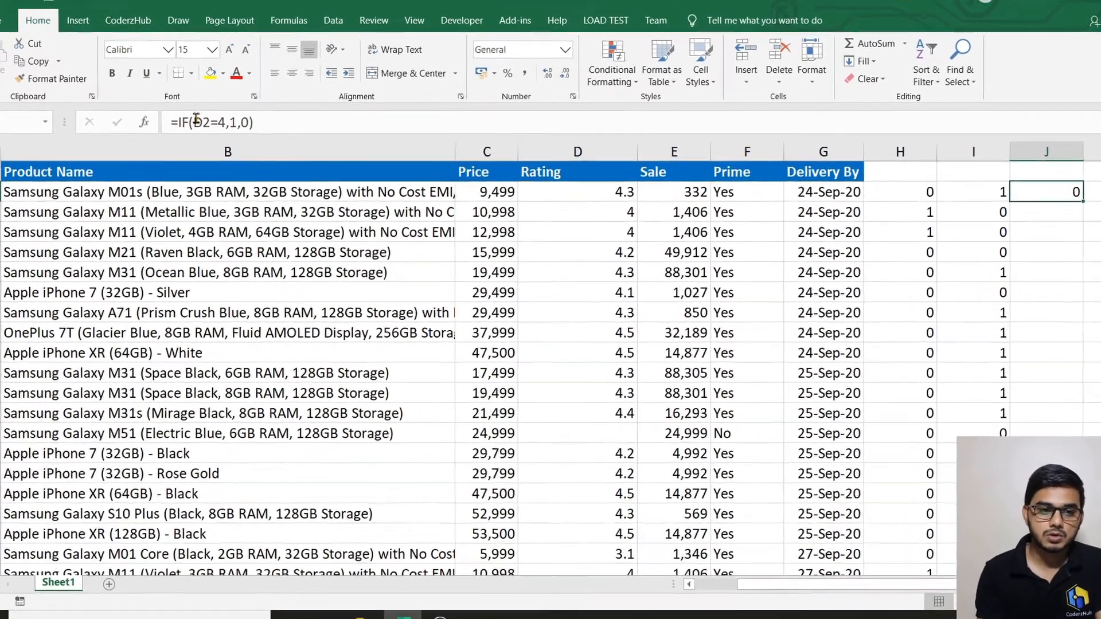
# Wrap J2's D2=4 condition inside an OR function.
pyautogui.click(232, 131)
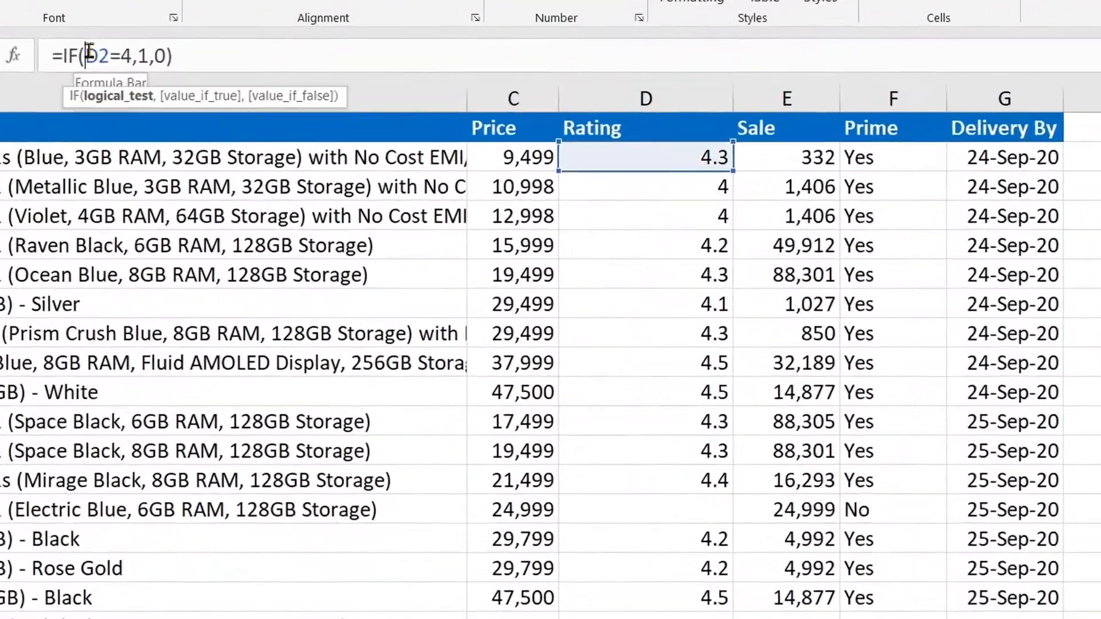
pyautogui.keyDown('shift'); pyautogui.click(124, 46); pyautogui.keyUp('shift')
pyautogui.press('Left')
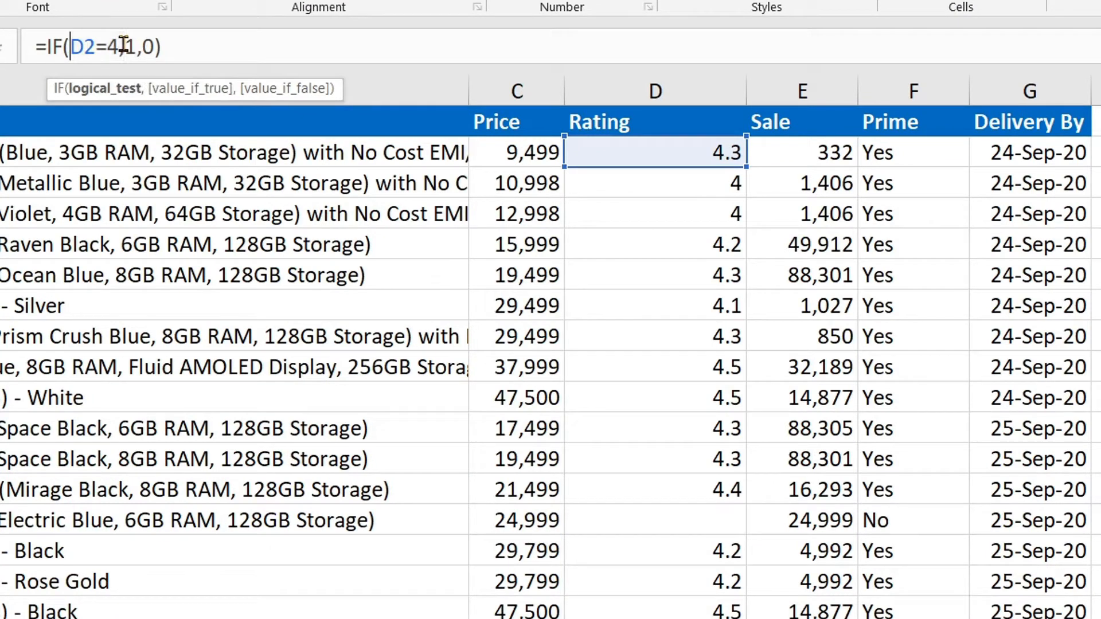
pyautogui.write('or')
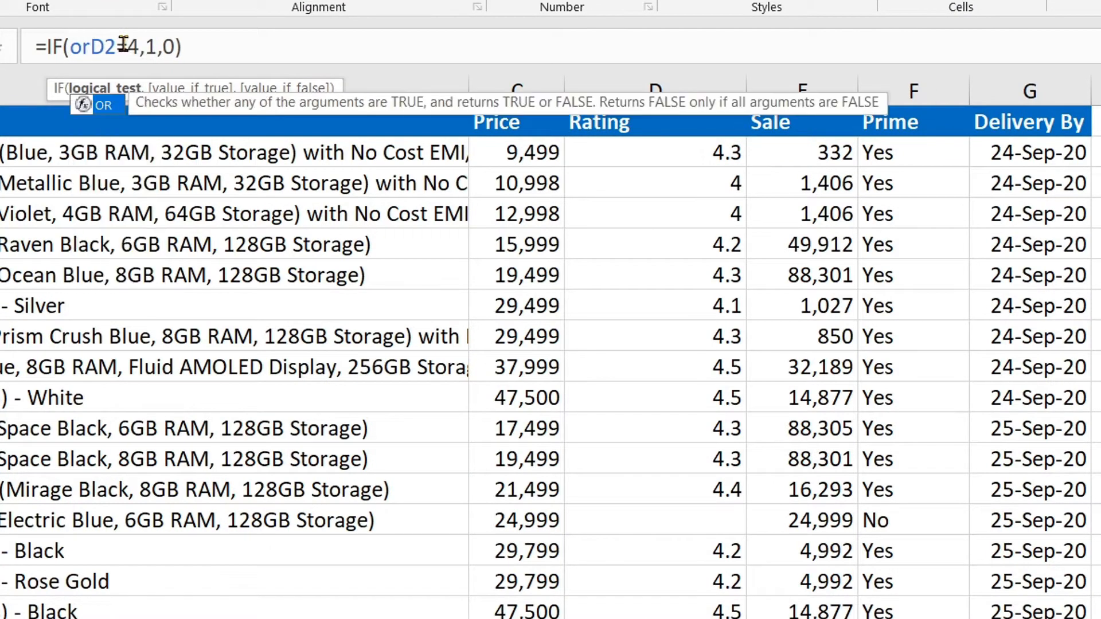
pyautogui.press('Tab')
pyautogui.press('Right')
pyautogui.press('Right')
pyautogui.press('Right')
pyautogui.press('Right')
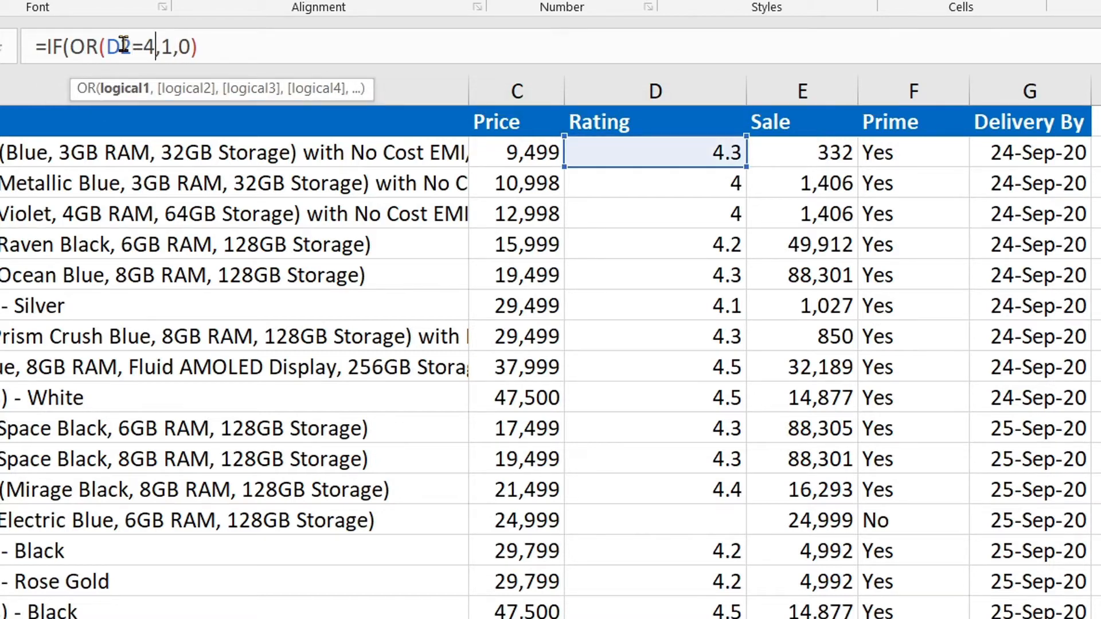
pyautogui.write(')')
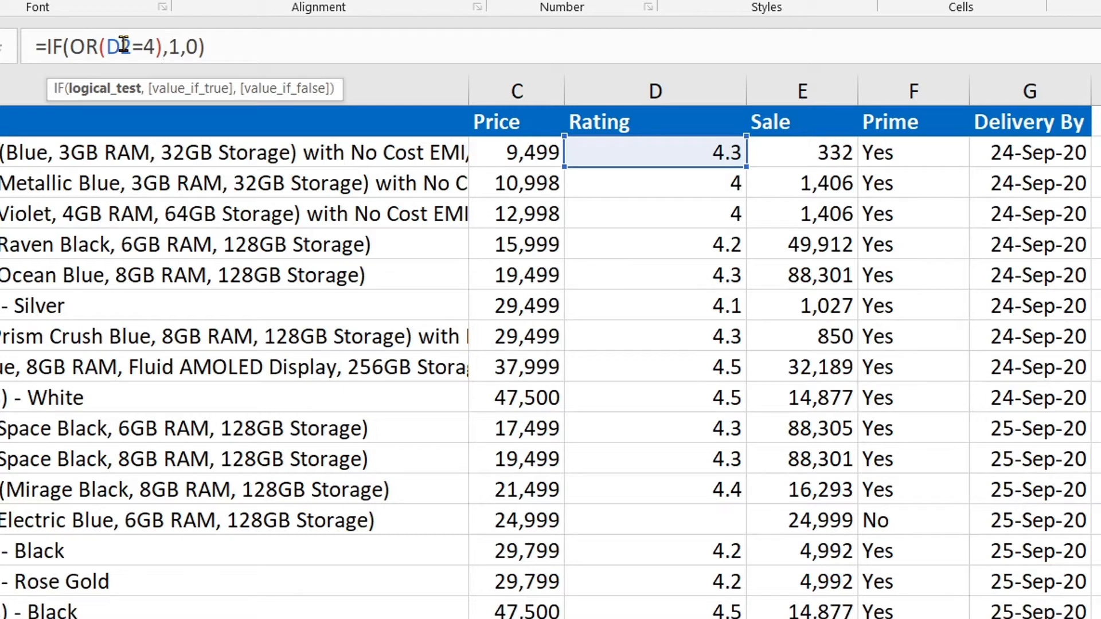
# Add D2>=4.3 to the OR so J2 reads =IF(OR(D2=4,D2>=4.3),1,0).
pyautogui.press('Left')
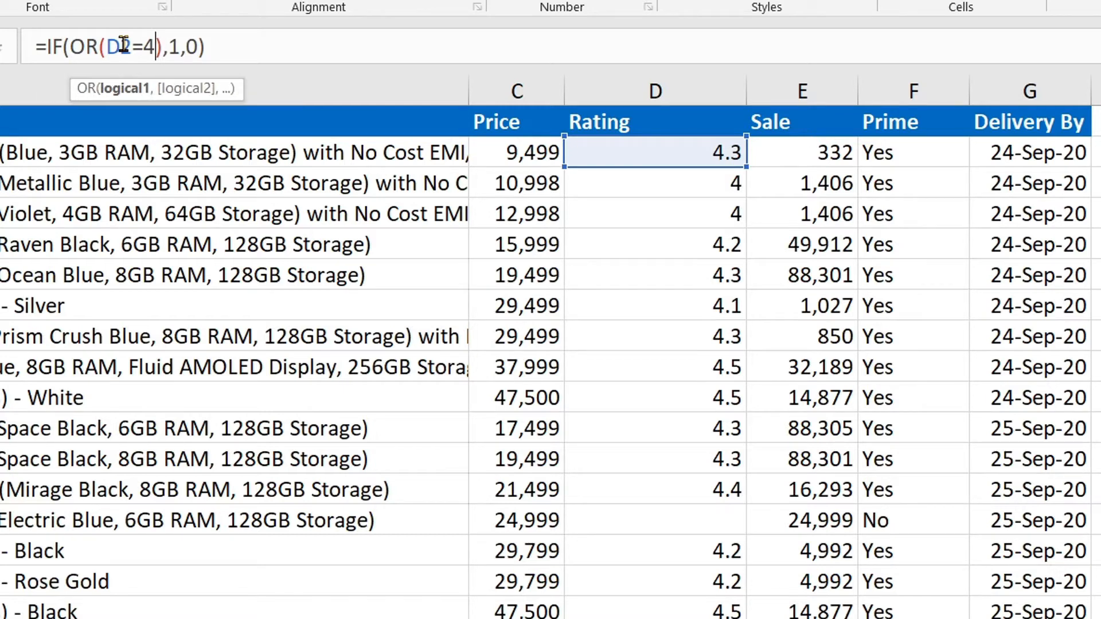
pyautogui.write(',')
pyautogui.write('D2')
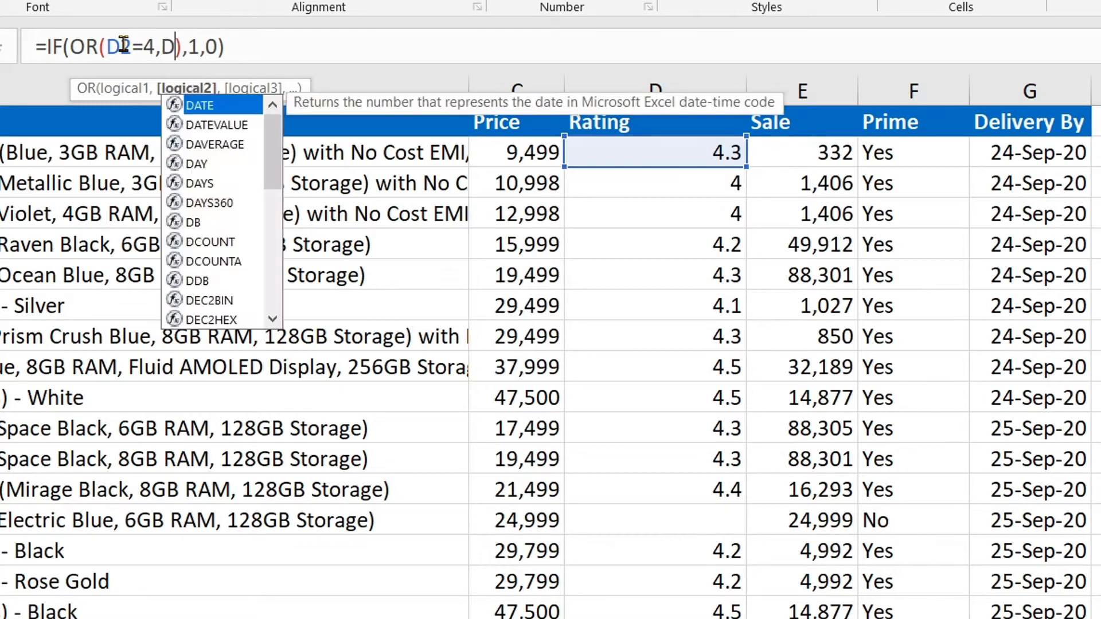
pyautogui.write('>=')
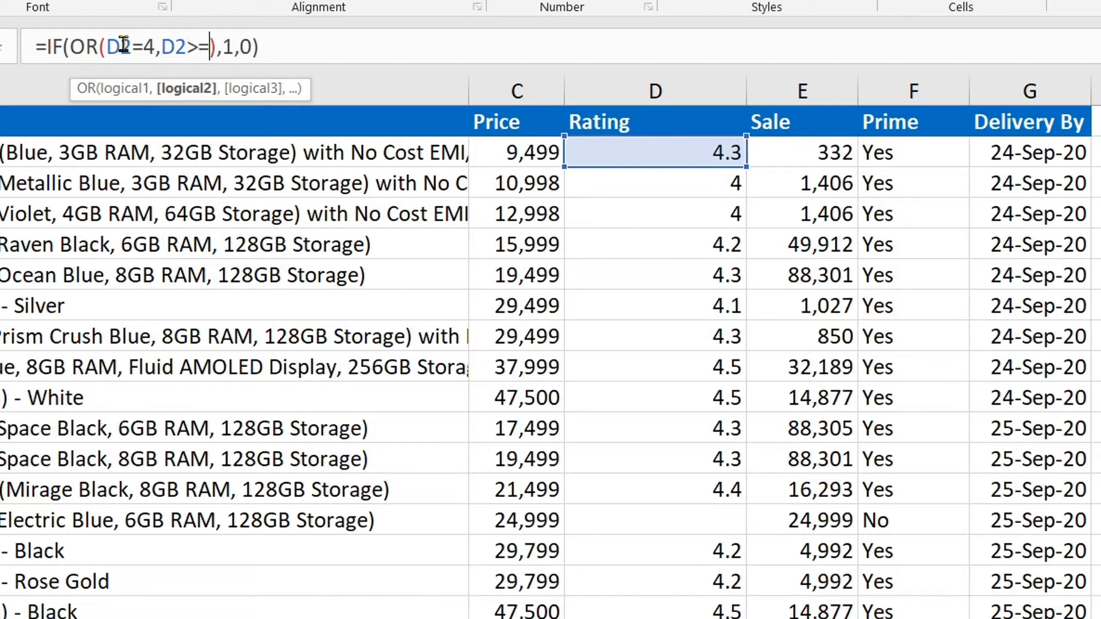
pyautogui.write('4.3')
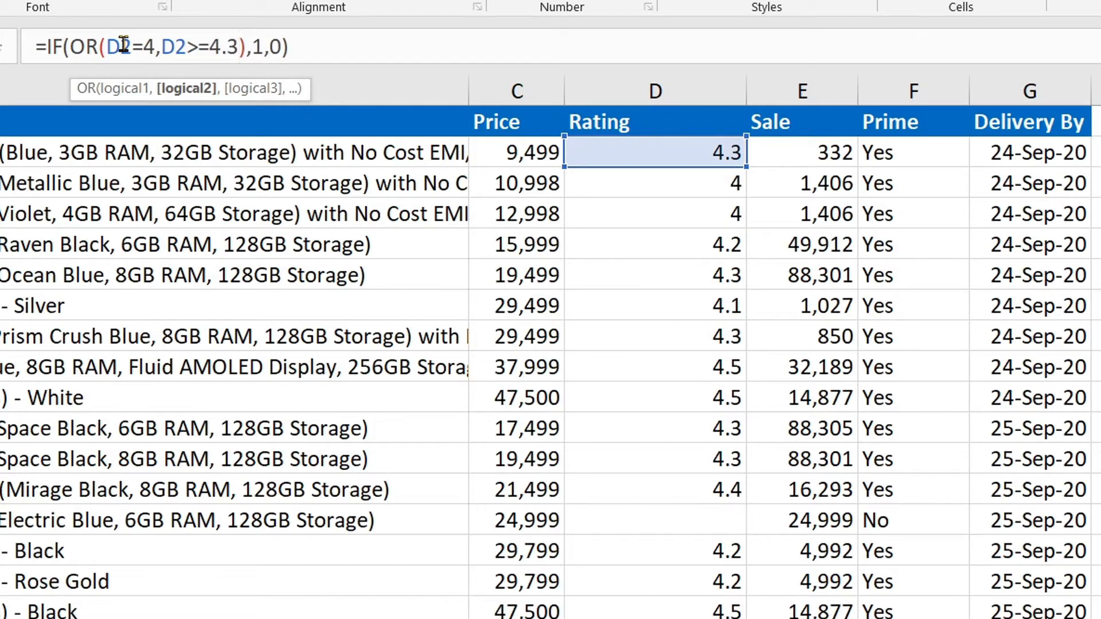
pyautogui.press('Right')
pyautogui.press('Left')
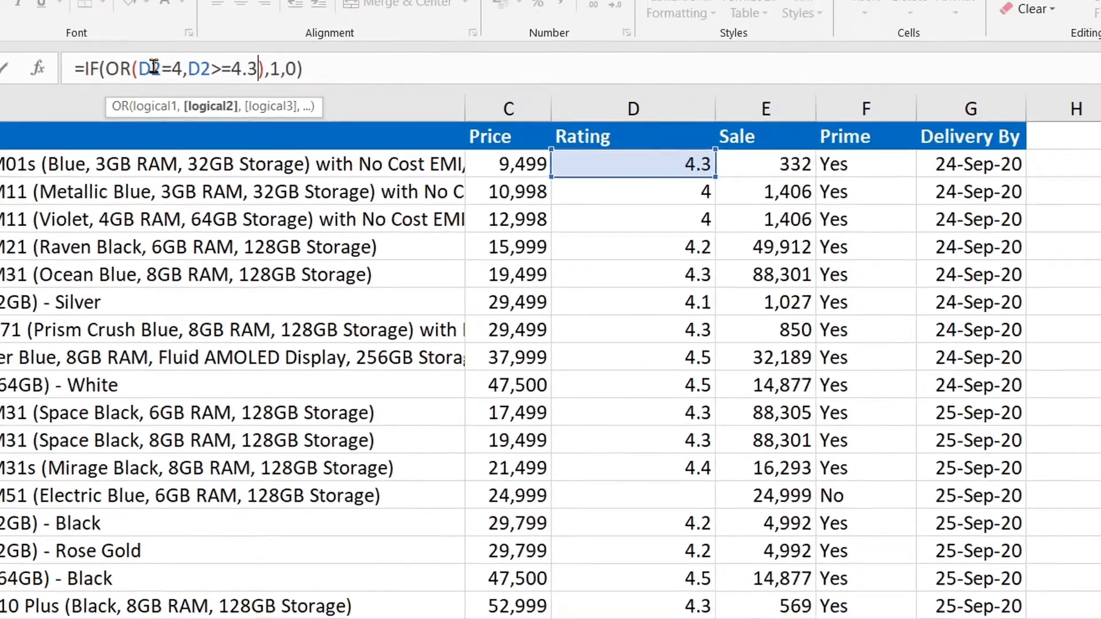
pyautogui.press('Return')
pyautogui.press('Up')
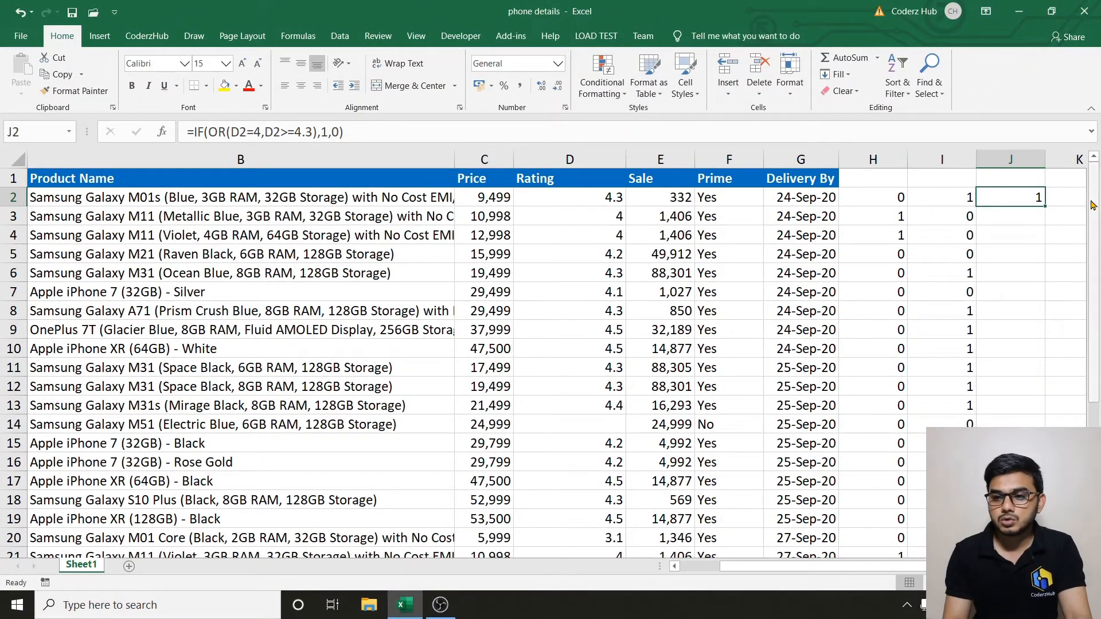
pyautogui.click(1044, 211)
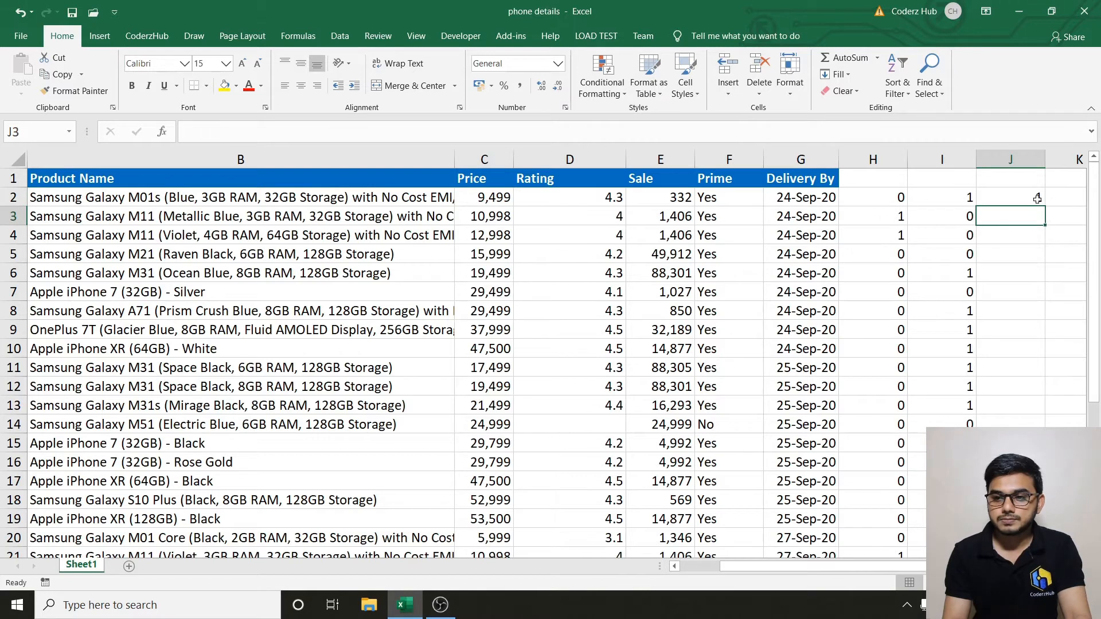
pyautogui.click(1038, 199)
# Copy J2's formula down column J, then set up header filters for the data range.
pyautogui.doubleClick(1044, 206)
pyautogui.click(1025, 194)
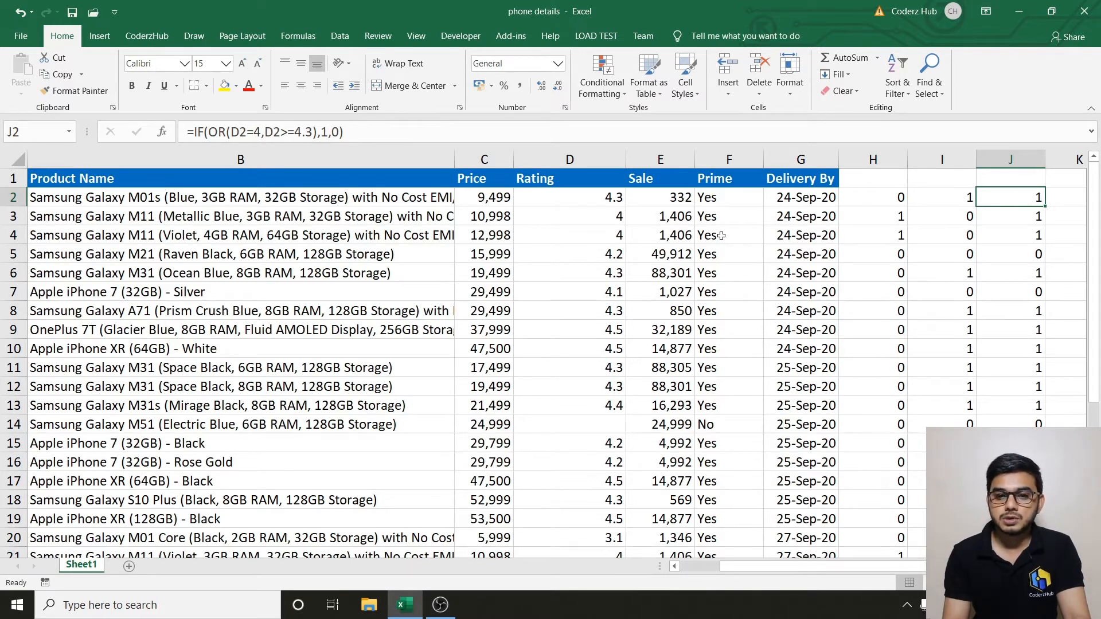
pyautogui.click(301, 191)
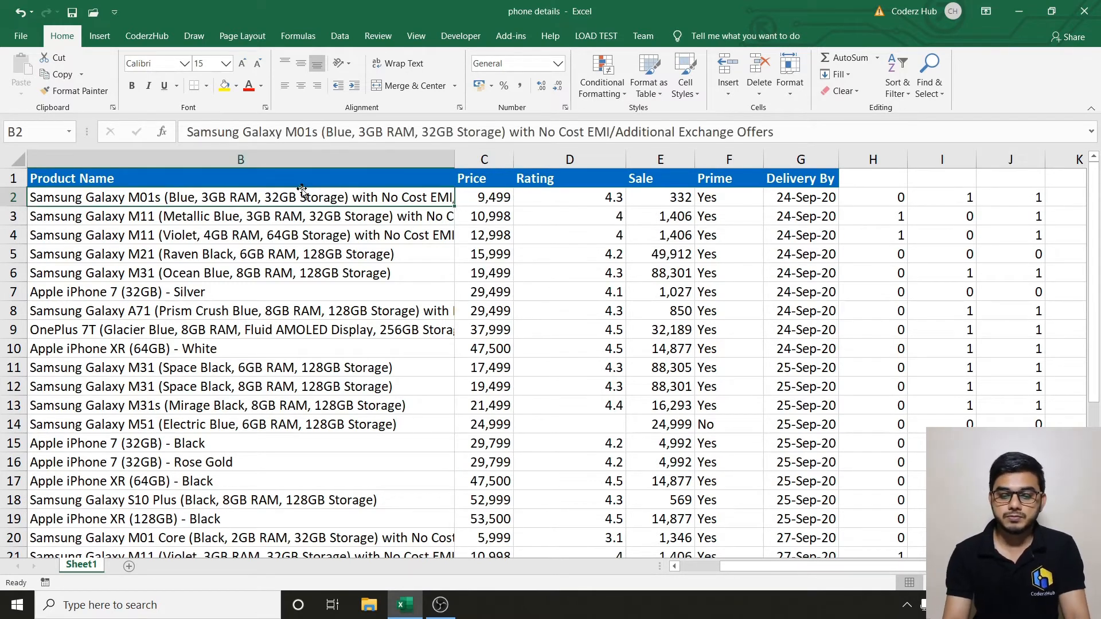
pyautogui.press('Left')
pyautogui.hotkey('ctrl', 'shift', 'l')
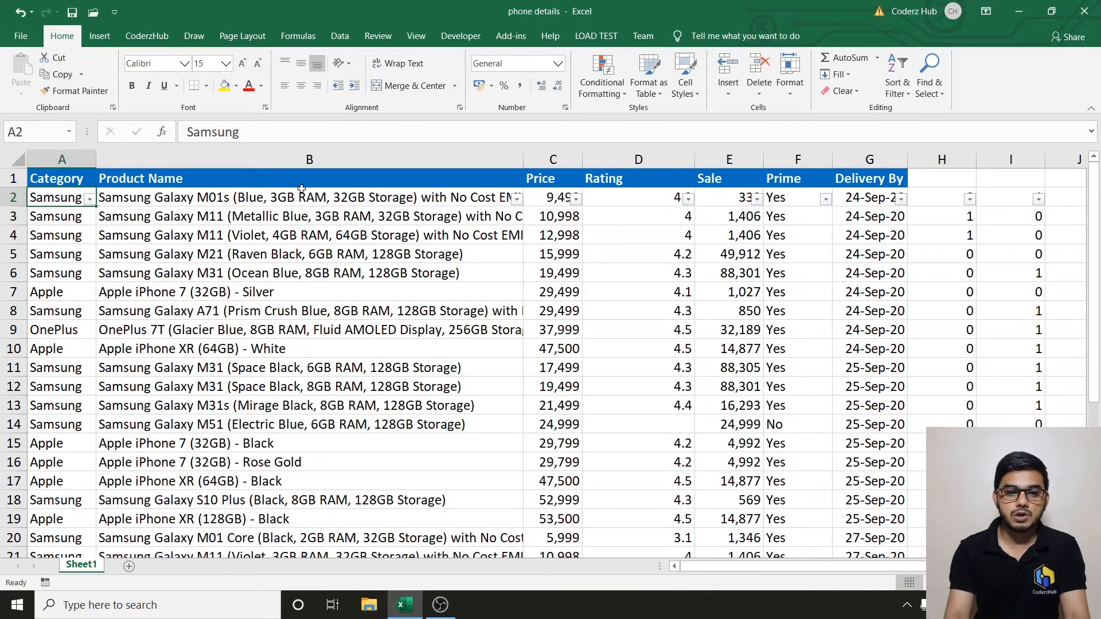
pyautogui.hotkey('ctrl', 'z')
pyautogui.press('Up')
pyautogui.hotkey('ctrl', 'y')
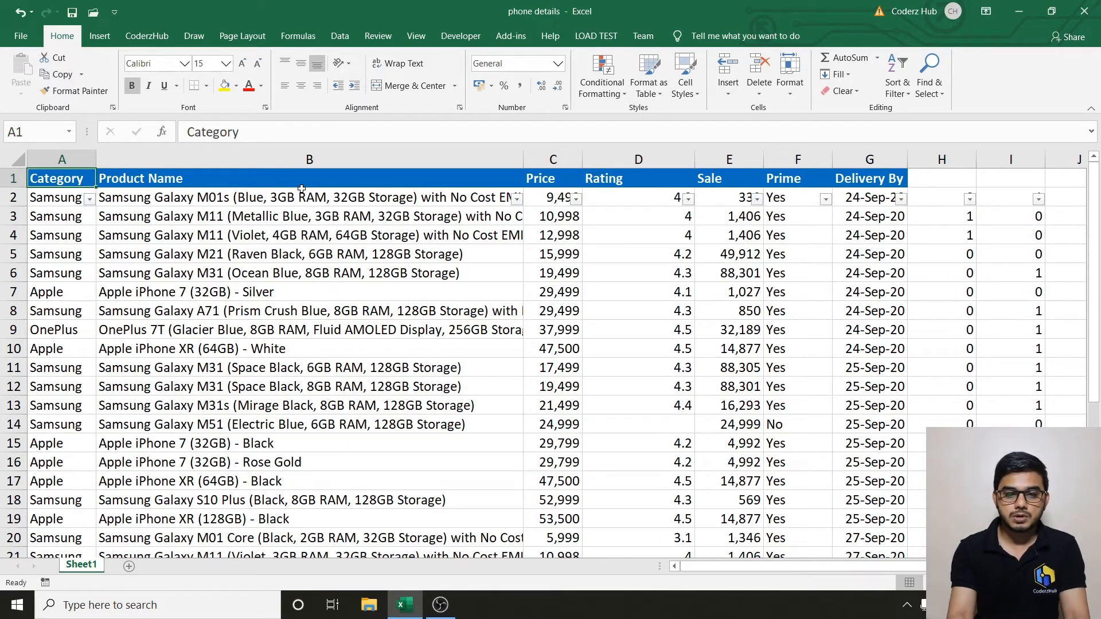
pyautogui.hotkey('ctrl', 'shift', 'l')
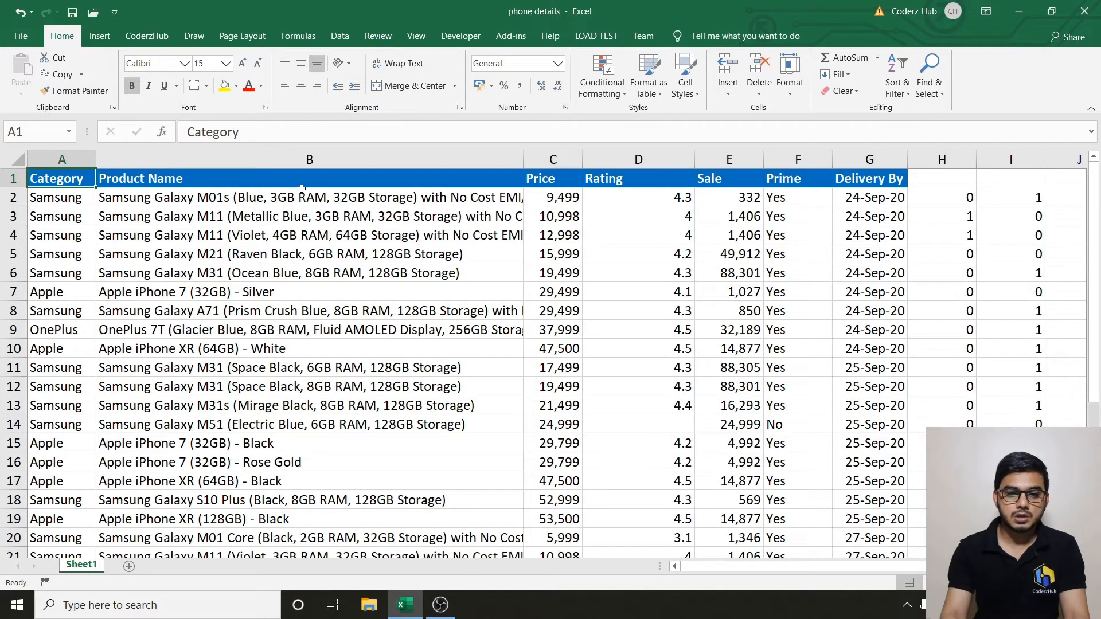
pyautogui.hotkey('ctrl', 'shift', 'Right')
pyautogui.hotkey('ctrl', 'shift', 'Down')
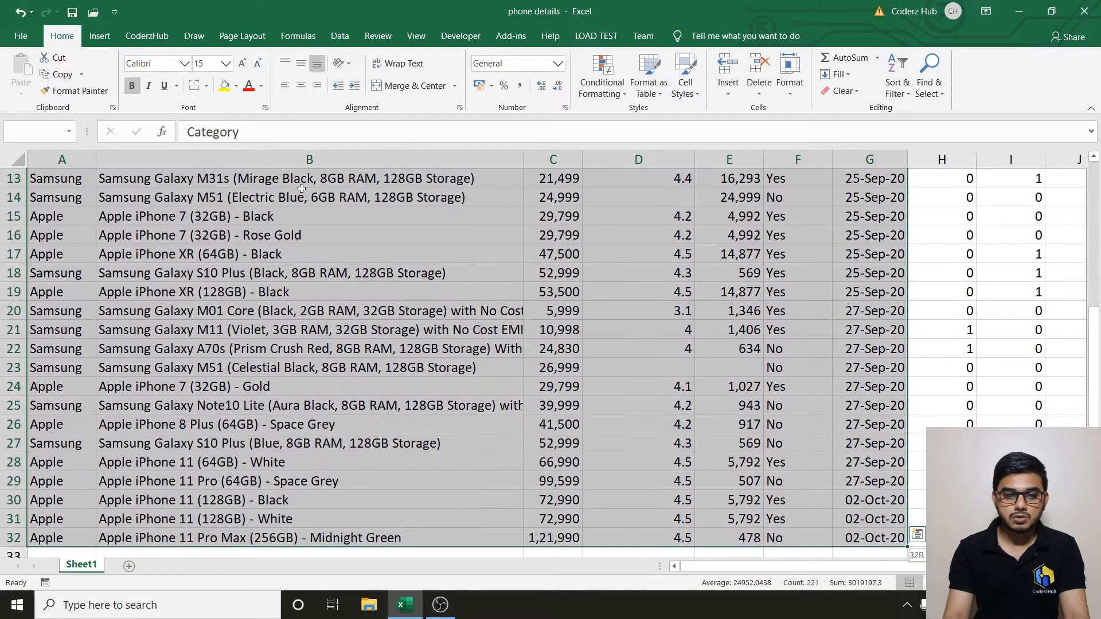
# Filter Product Name by 'app' to show only the 13 Apple phones.
pyautogui.scroll(4, 301, 189)
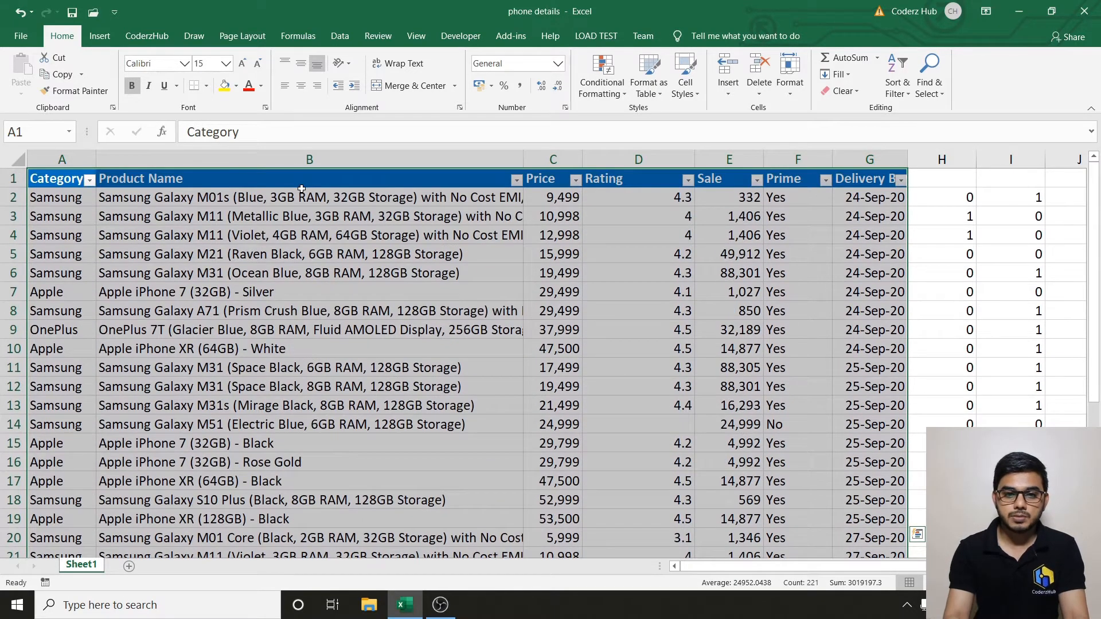
pyautogui.press('Left')
pyautogui.press('Right')
pyautogui.press('Right')
pyautogui.press('Left')
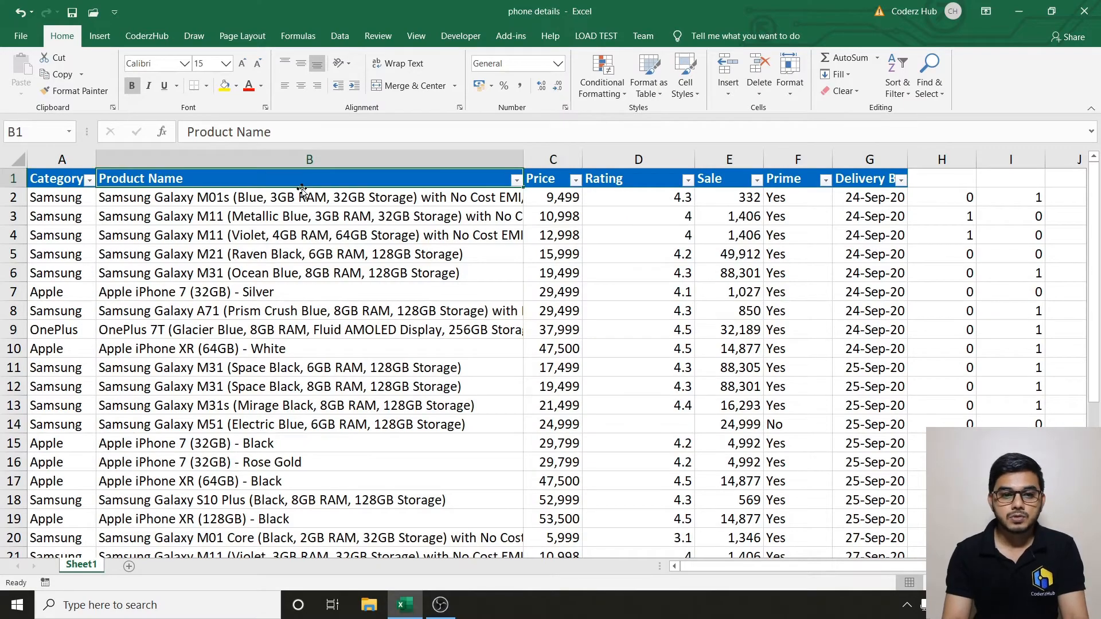
pyautogui.hotkey('alt', 'Down')
pyautogui.press('Down')
pyautogui.press('Down')
pyautogui.press('Down')
pyautogui.press('Down')
pyautogui.press('Down')
pyautogui.press('Down')
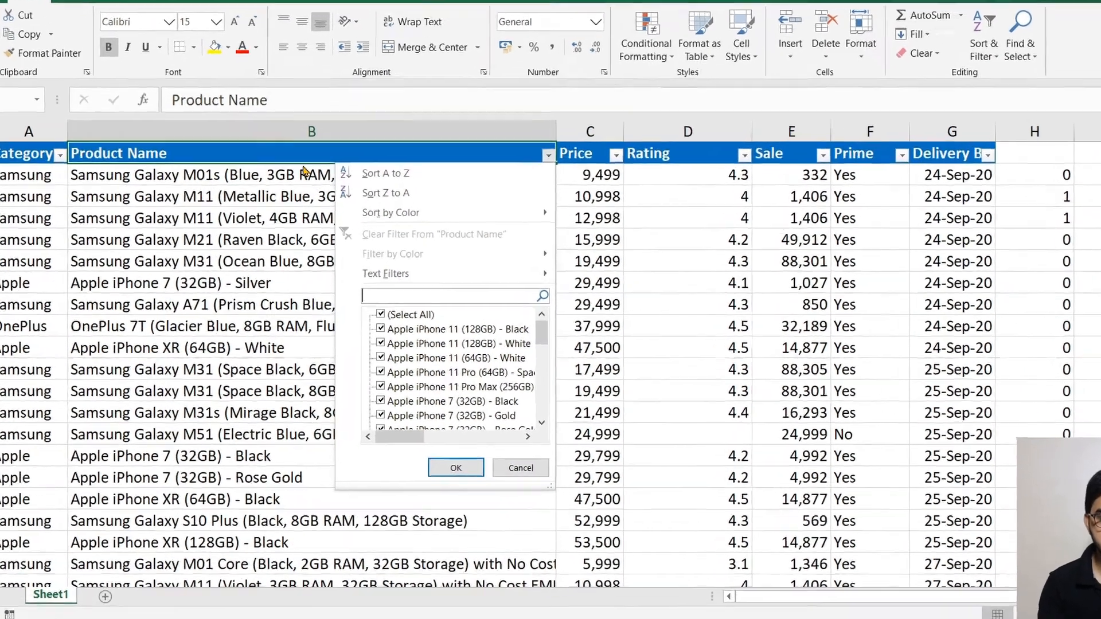
pyautogui.write('app')
pyautogui.press('Return')
pyautogui.press('Right')
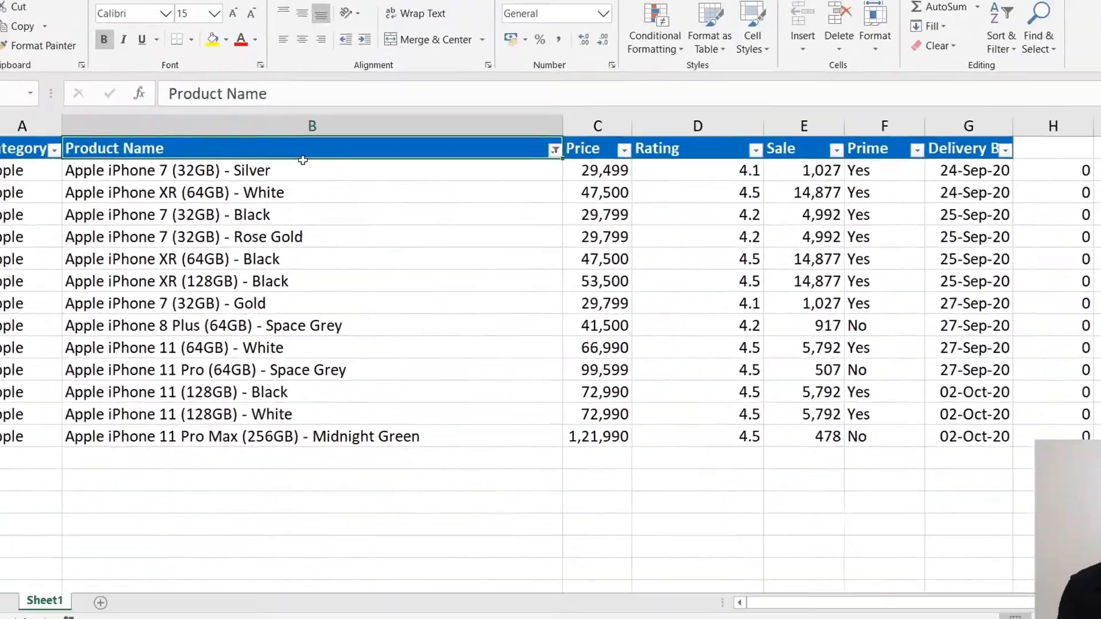
pyautogui.hotkey('alt', 'Down')
pyautogui.press('Down')
pyautogui.press('Down')
pyautogui.press('Down')
pyautogui.press('Down')
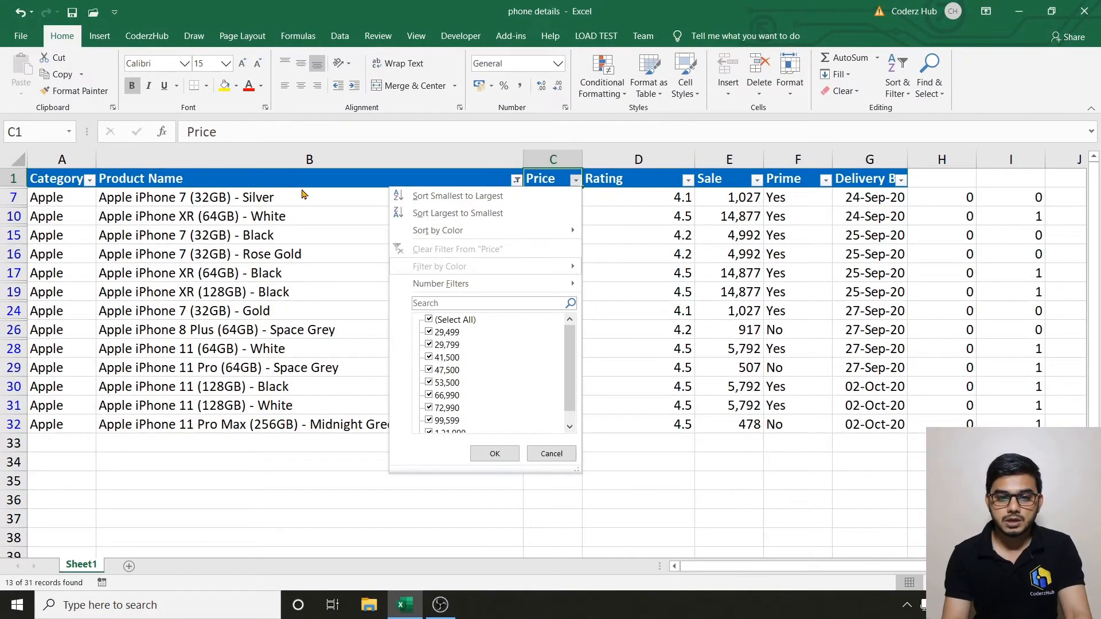
# Apply a Price number filter of greater than 10000 to the Apple rows.
pyautogui.press('Right')
pyautogui.press('Down')
pyautogui.press('Down')
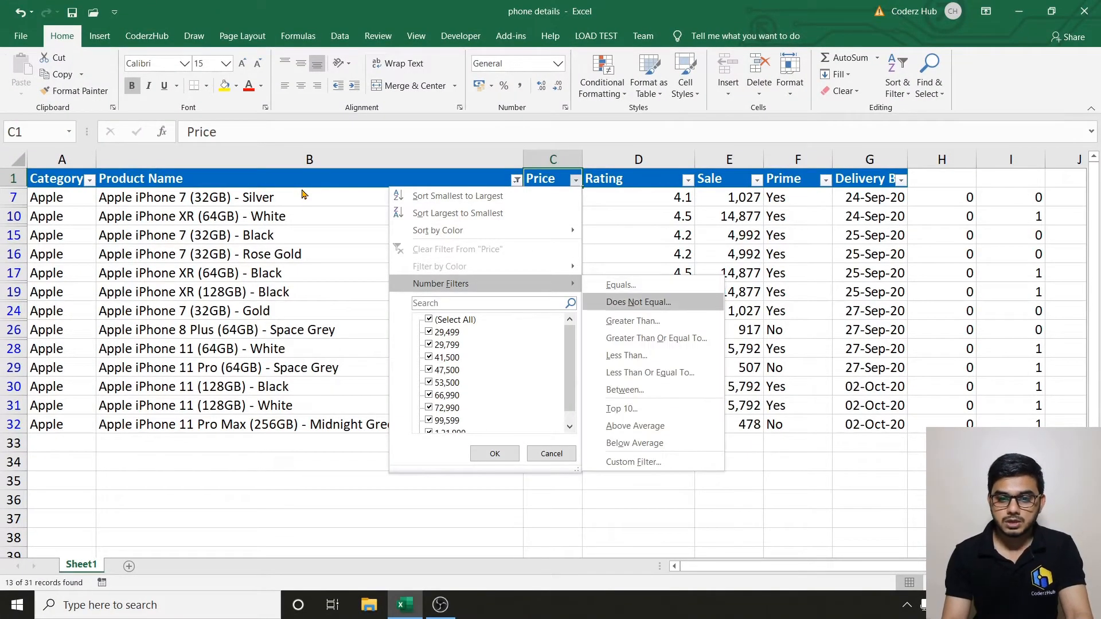
pyautogui.press('Return')
pyautogui.write('10000')
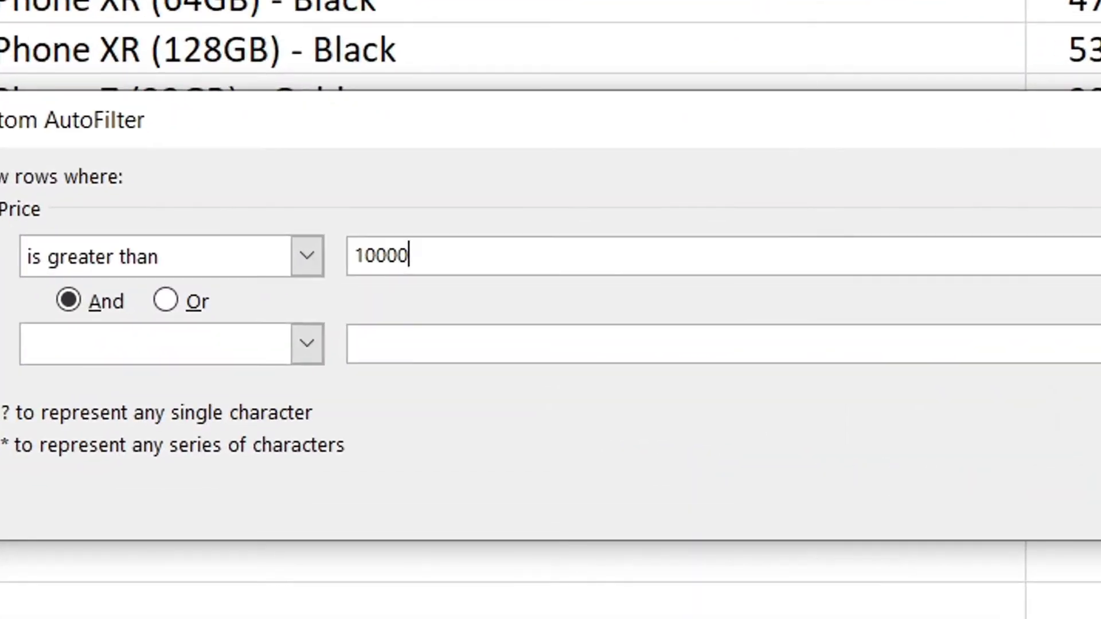
pyautogui.press('Return')
pyautogui.press('Down')
pyautogui.press('Down')
pyautogui.press('Up')
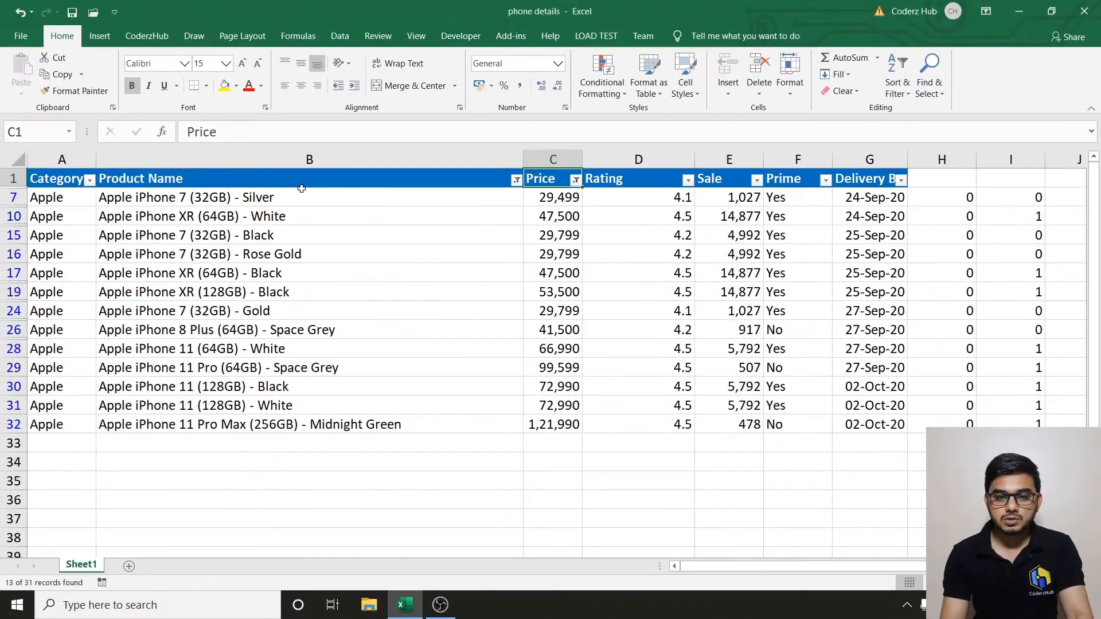
pyautogui.press('Up')
pyautogui.press('Left')
pyautogui.press('Right')
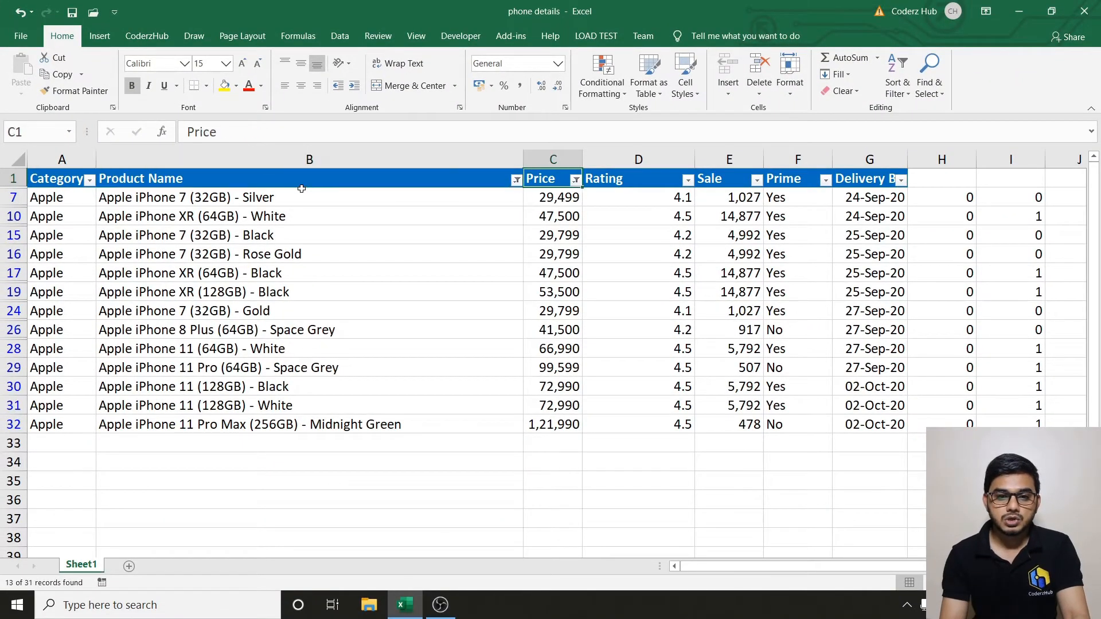
pyautogui.press('Left')
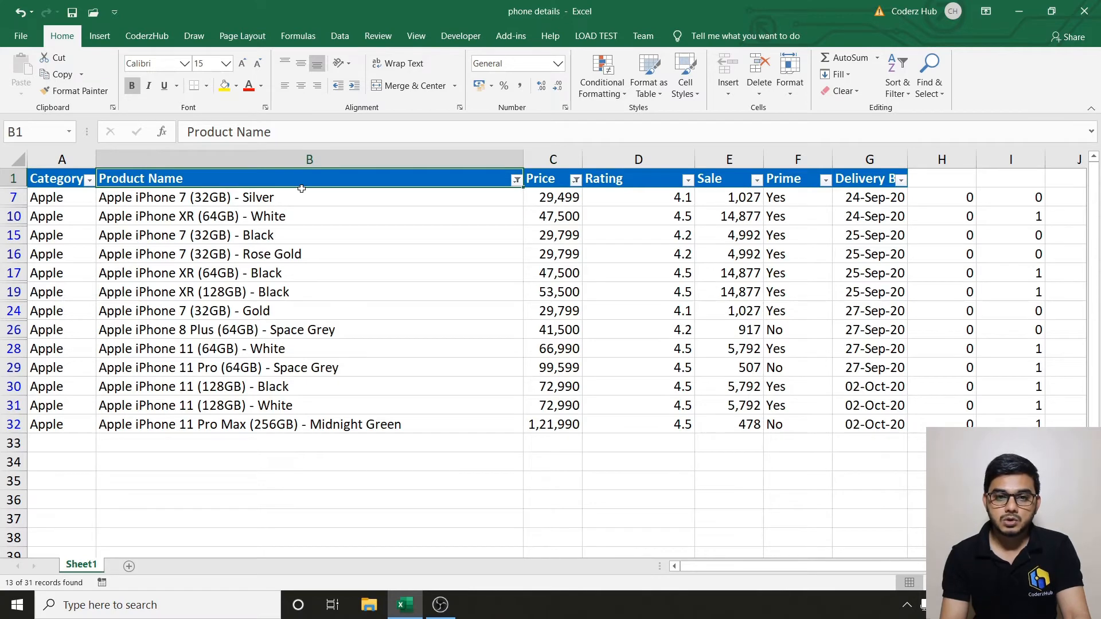
# Check the Apple row 7 values, then turn off the AutoFilter with Ctrl+Shift+L.
pyautogui.press('Down')
pyautogui.press('Right')
pyautogui.press('Left')
pyautogui.press('Right')
pyautogui.press('Left')
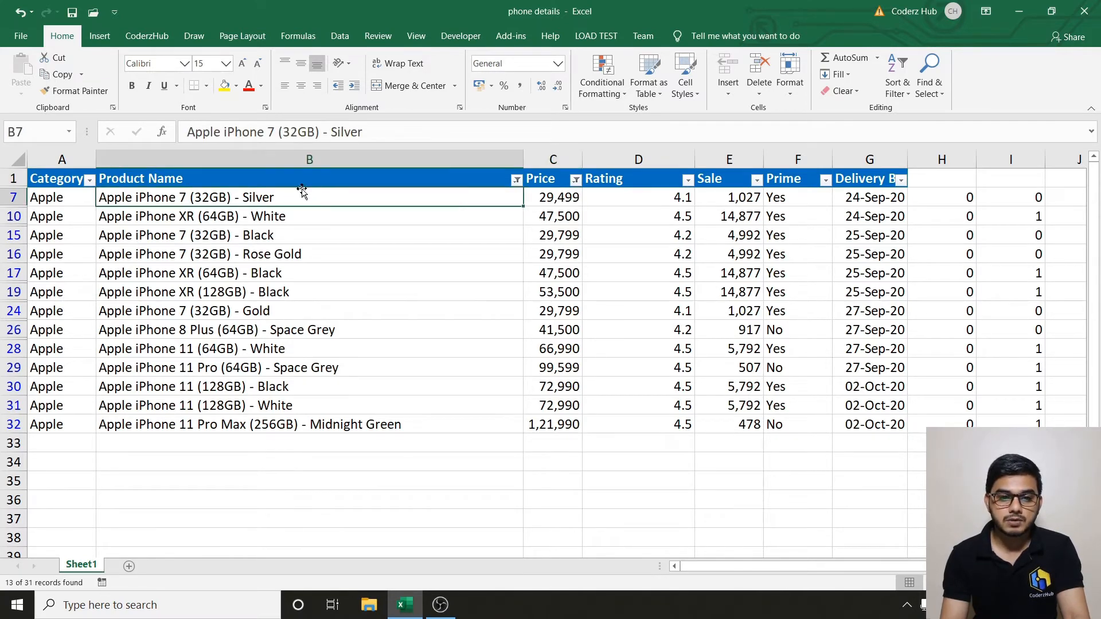
pyautogui.press('Left')
pyautogui.press('Right')
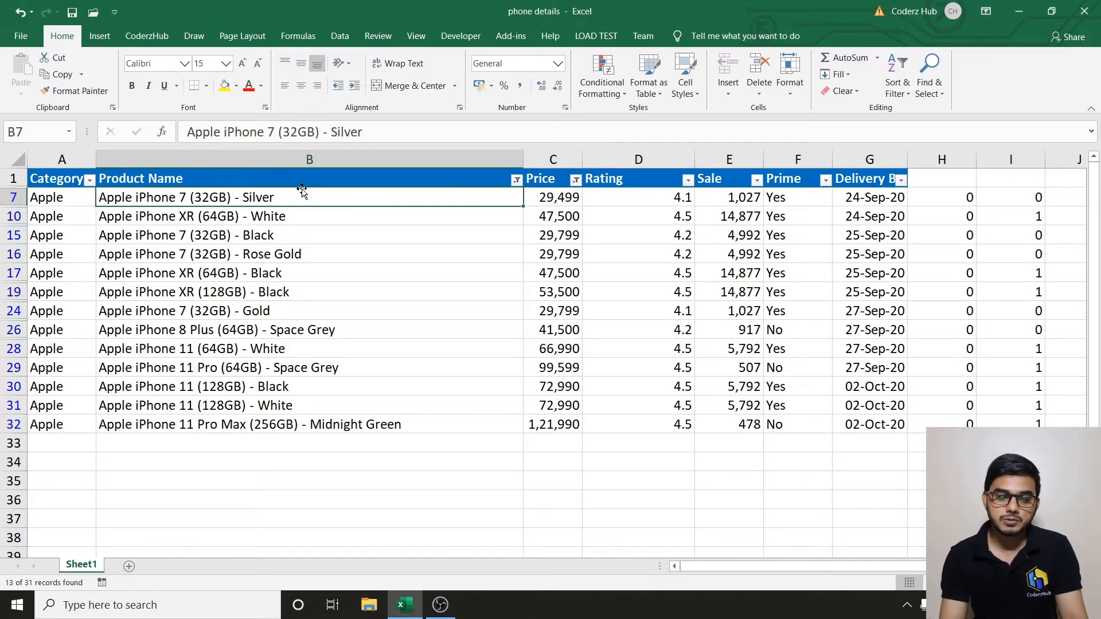
pyautogui.press('Right')
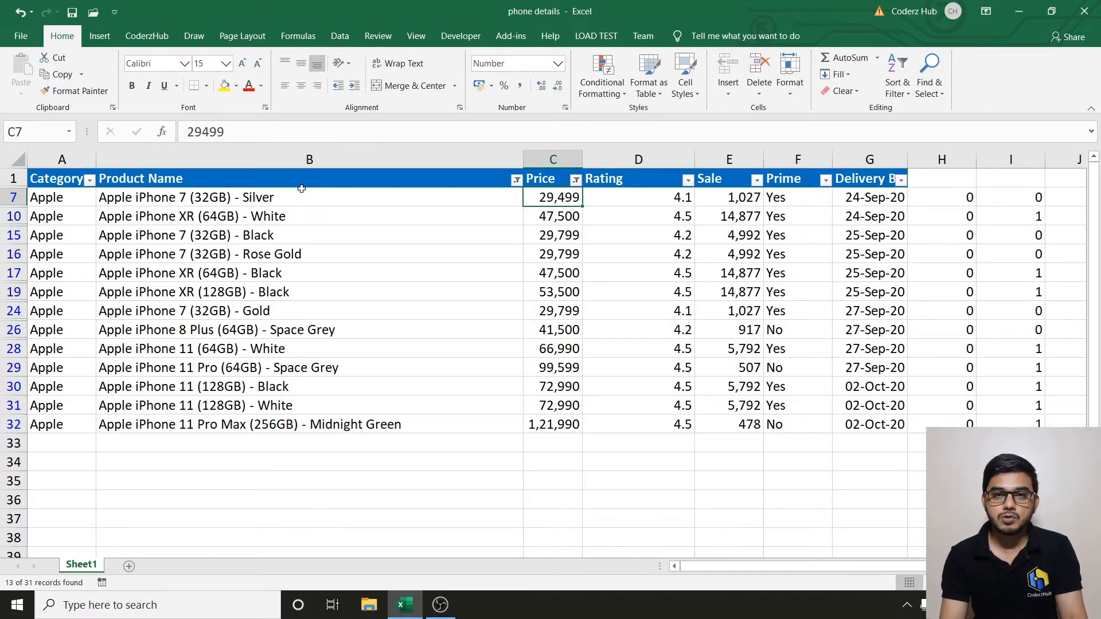
pyautogui.hotkey('ctrl', 'shift', 'l')
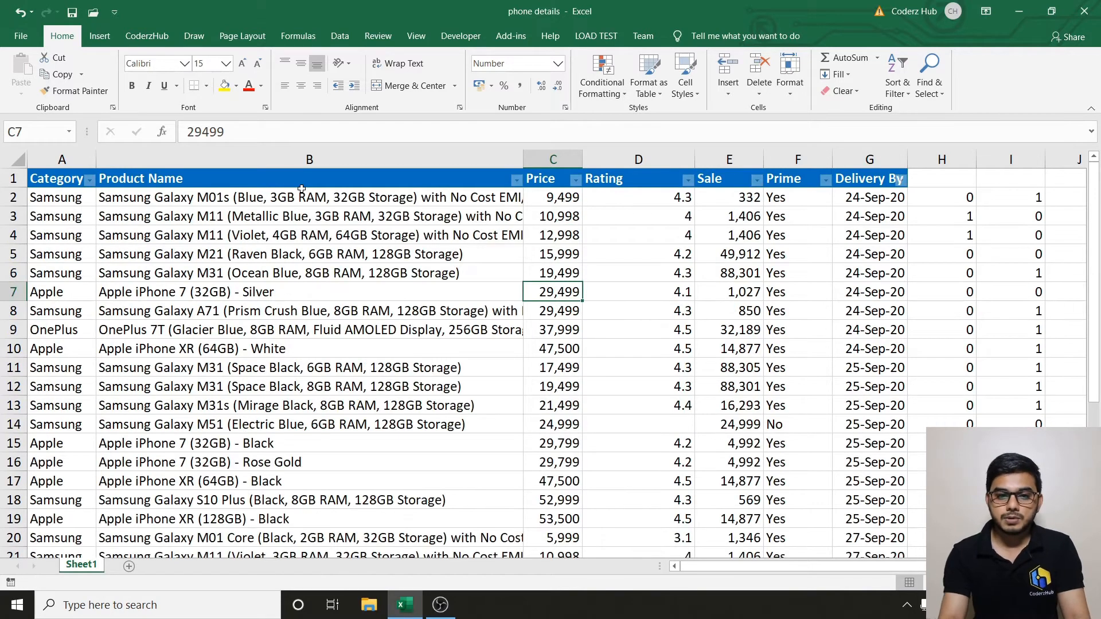
pyautogui.press('Right')
pyautogui.press('Right')
pyautogui.press('Right')
pyautogui.press('Right')
pyautogui.press('Right')
pyautogui.press('Right')
pyautogui.press('Right')
pyautogui.press('Up')
pyautogui.press('Up')
pyautogui.press('Up')
pyautogui.press('Up')
pyautogui.press('Up')
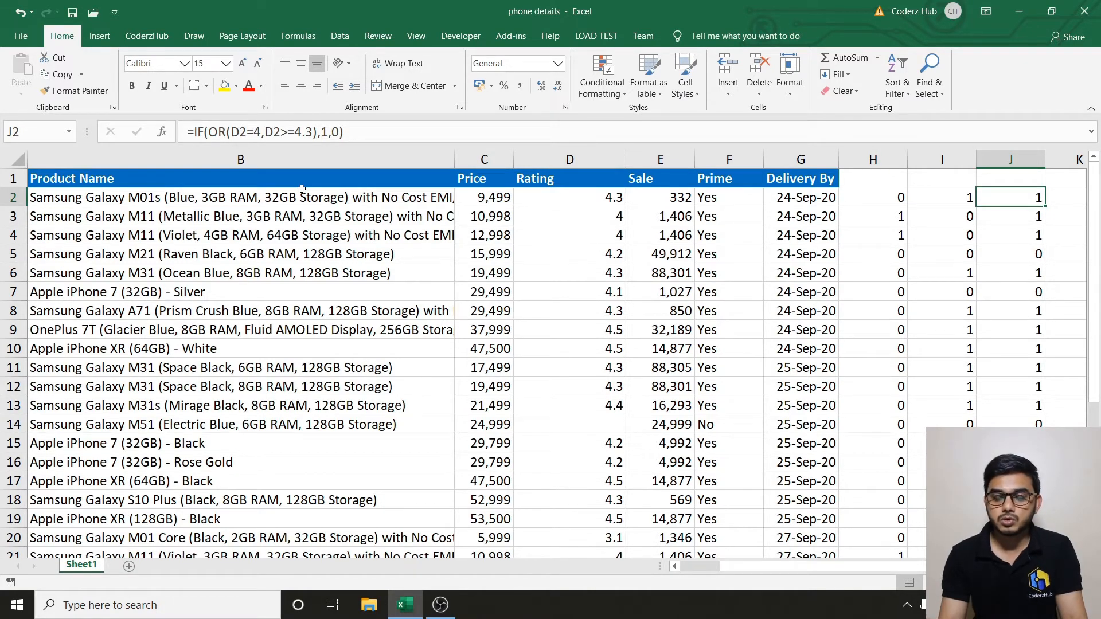
# Open J2's formula for editing and select its OR(D2=4,D2>=4.3) condition.
pyautogui.hscroll(3, 301, 189)
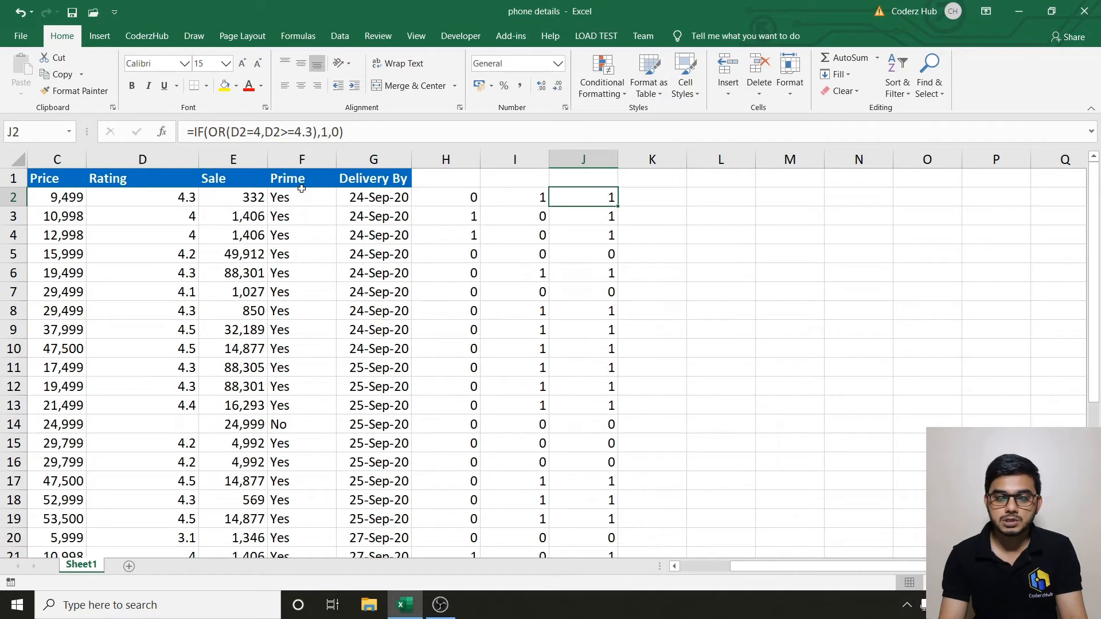
pyautogui.press('Left')
pyautogui.press('Right')
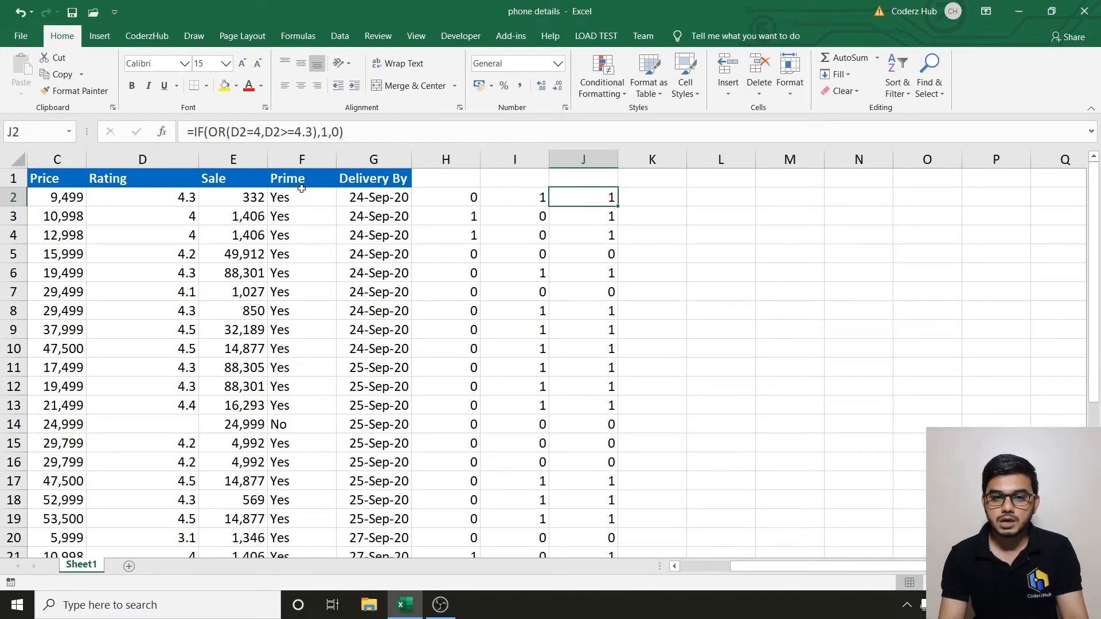
pyautogui.click(208, 131)
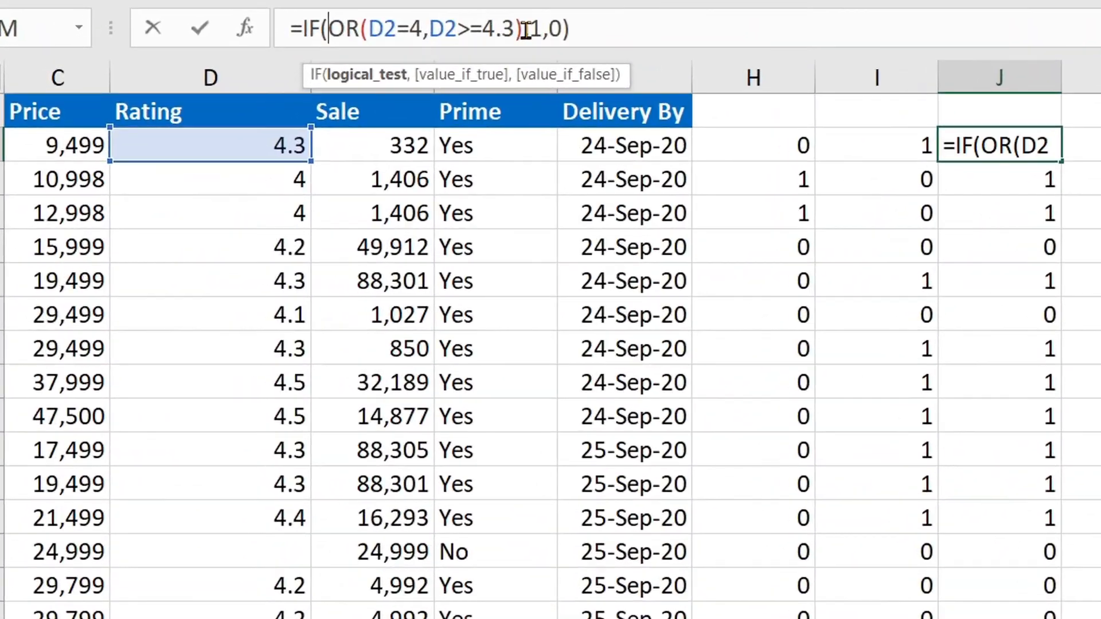
pyautogui.keyDown('shift'); pyautogui.click(336, 125); pyautogui.keyUp('shift')
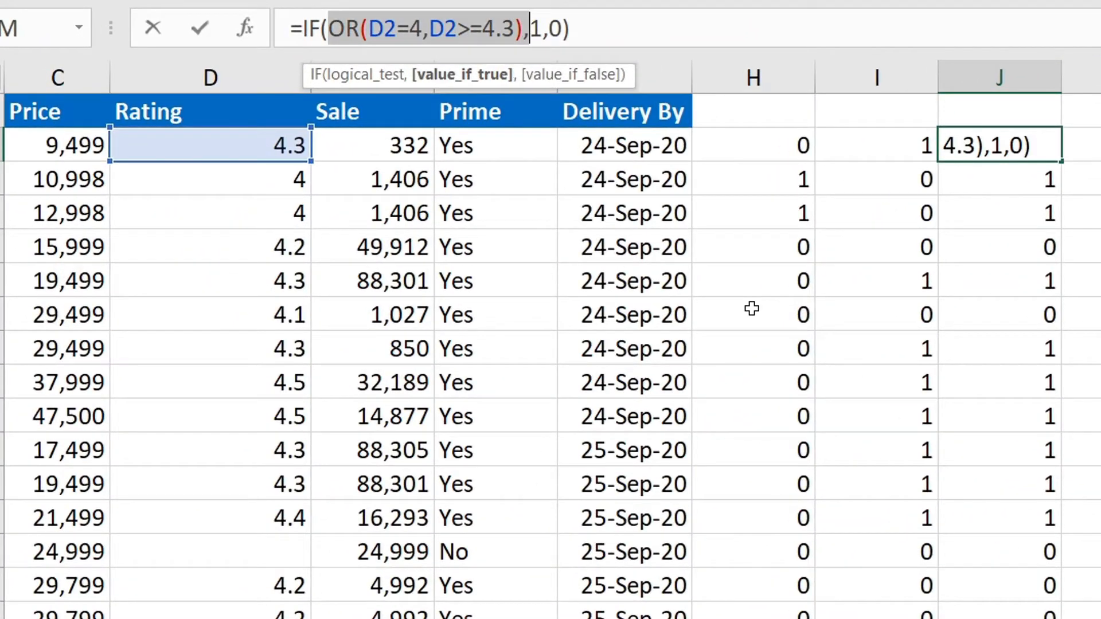
pyautogui.press('Left')
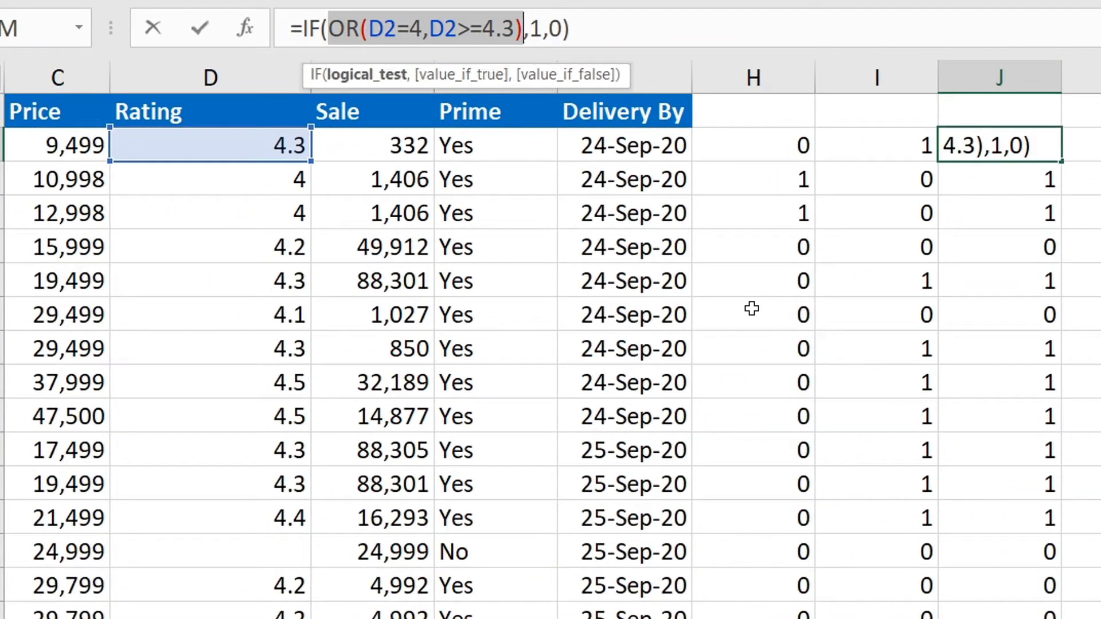
pyautogui.click(328, 26)
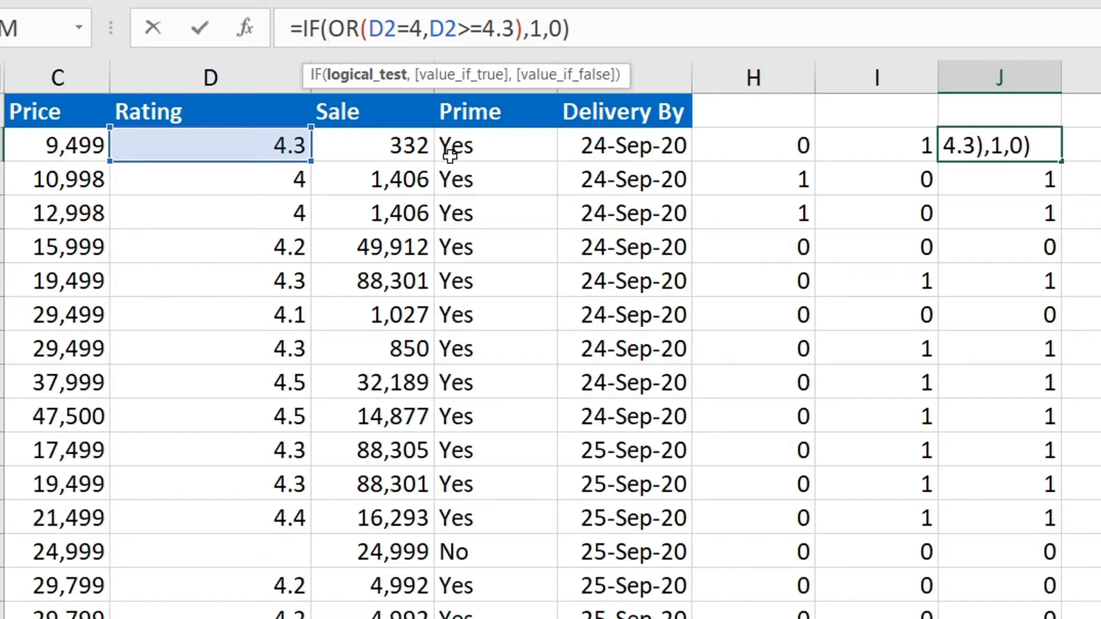
# Wrap the OR test in J2's formula inside an AND function.
pyautogui.press('Escape')
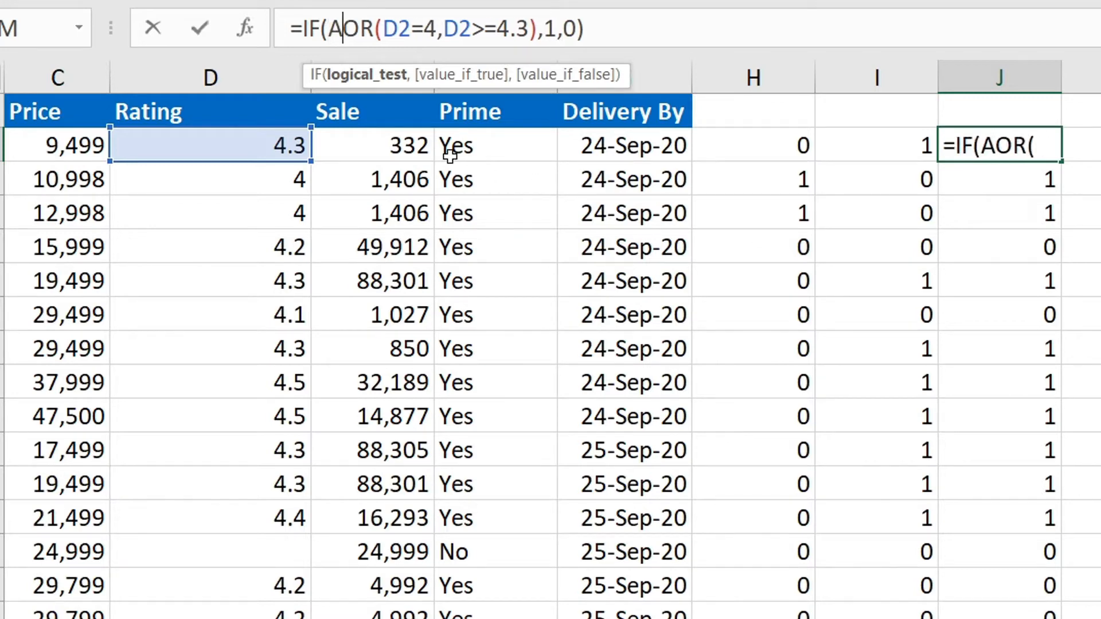
pyautogui.write('AND(')
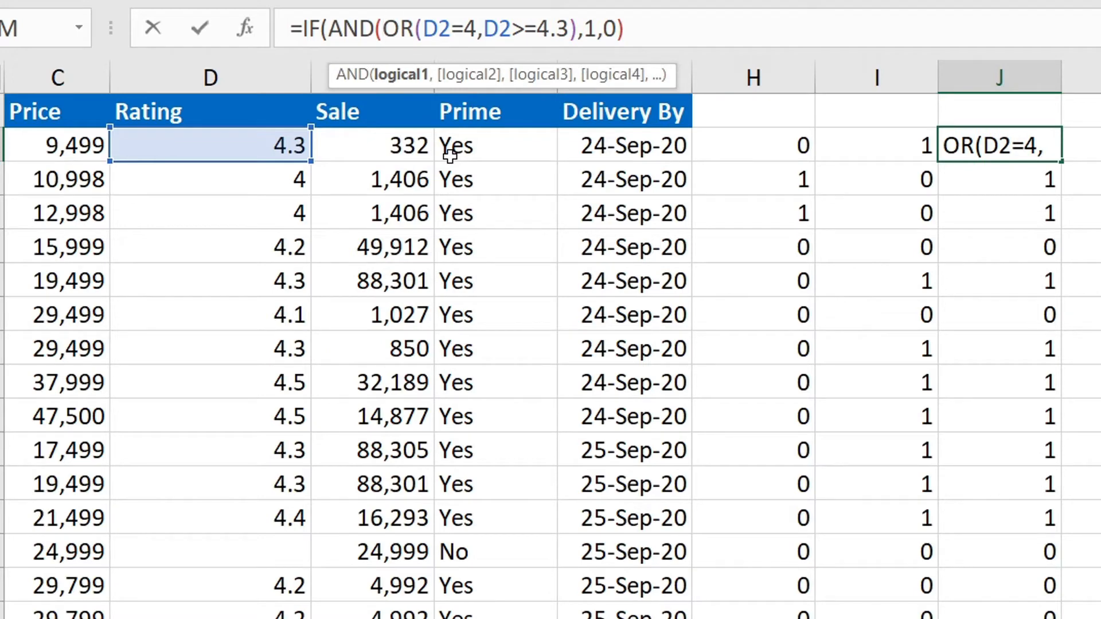
pyautogui.press('Right')
pyautogui.press('Right')
pyautogui.press('Right')
pyautogui.press('Right')
pyautogui.press('Right')
pyautogui.press('Right')
pyautogui.press('Right')
pyautogui.press('Right')
pyautogui.press('Right')
pyautogui.press('Right')
pyautogui.press('Right')
pyautogui.press('Right')
pyautogui.press('Right')
pyautogui.press('Right')
pyautogui.press('Right')
pyautogui.press('Right')
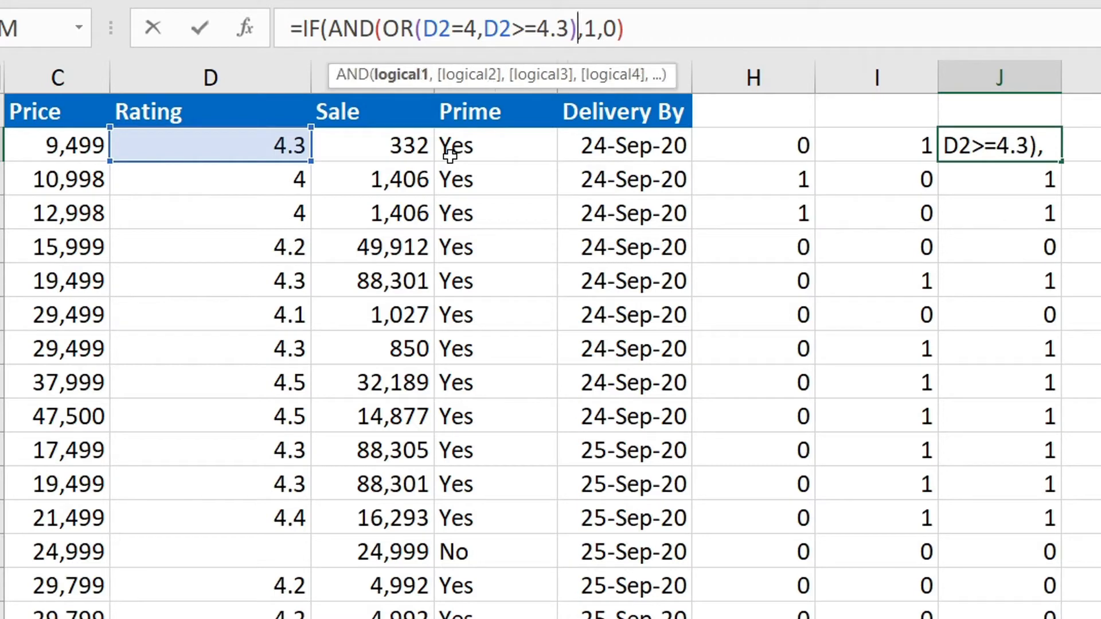
pyautogui.write(')')
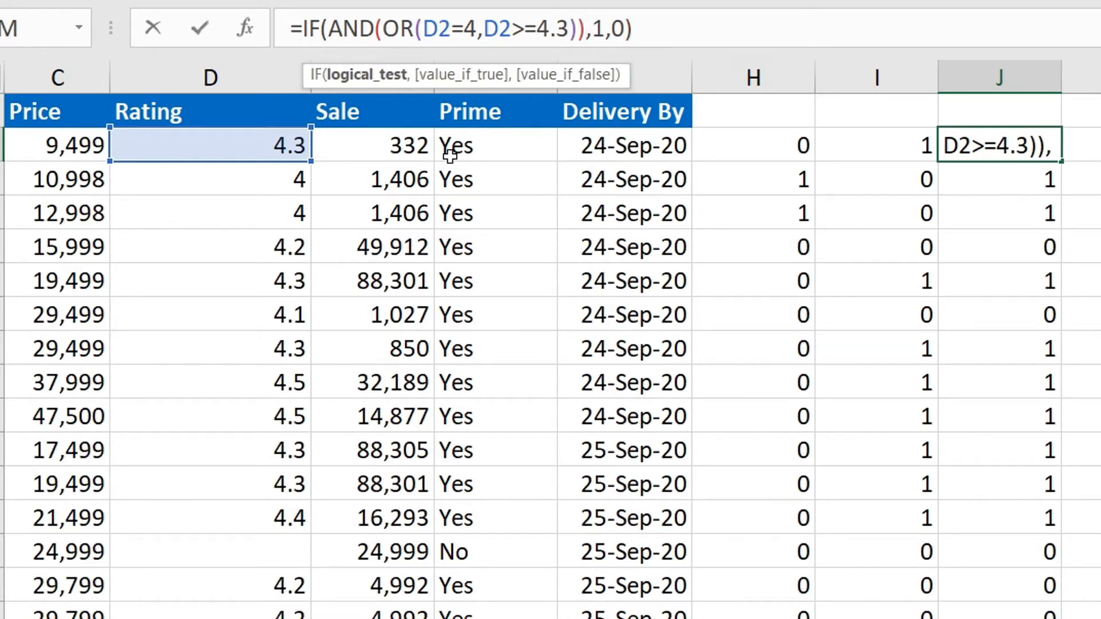
pyautogui.press('Left')
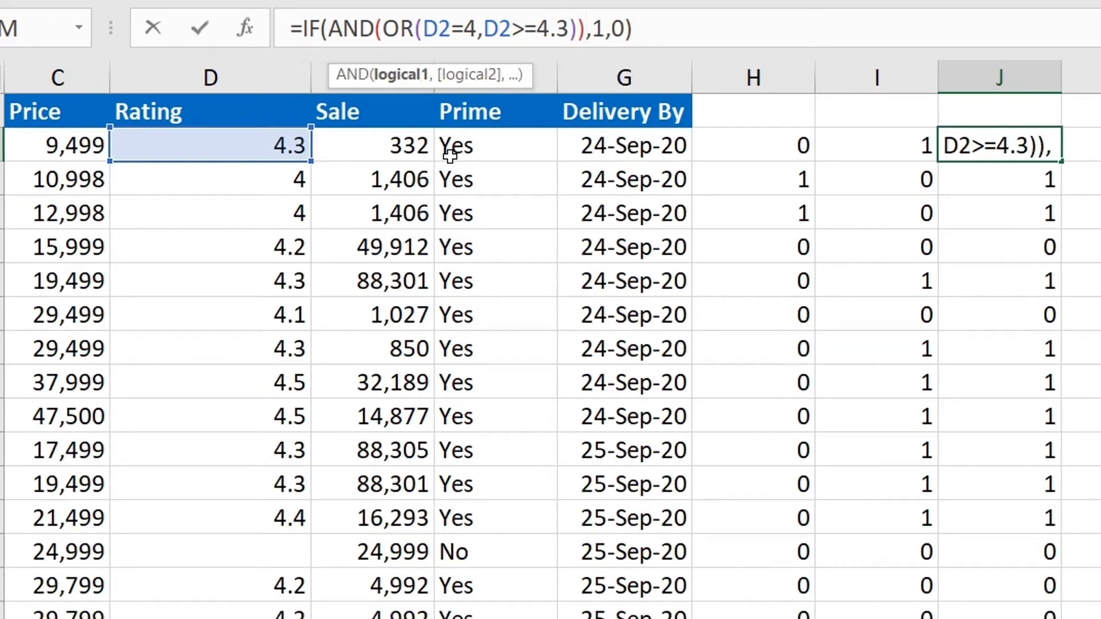
pyautogui.hotkey('shift', 'Left')
pyautogui.hotkey('shift', 'Left')
pyautogui.hotkey('shift', 'Left')
pyautogui.hotkey('shift', 'Left')
pyautogui.hotkey('shift', 'Left')
pyautogui.hotkey('shift', 'Left')
pyautogui.hotkey('shift', 'Left')
pyautogui.hotkey('shift', 'Left')
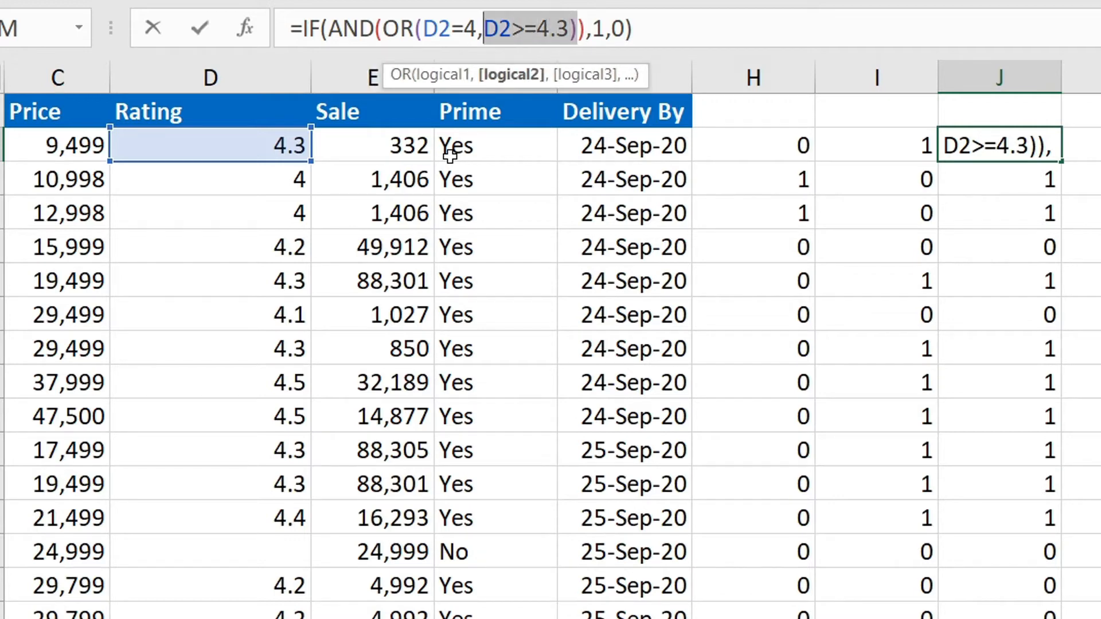
pyautogui.hotkey('shift', 'Left')
pyautogui.hotkey('shift', 'Left')
pyautogui.hotkey('shift', 'Left')
pyautogui.hotkey('shift', 'Left')
pyautogui.hotkey('shift', 'Left')
pyautogui.hotkey('shift', 'Left')
pyautogui.hotkey('shift', 'Left')
pyautogui.hotkey('shift', 'Left')
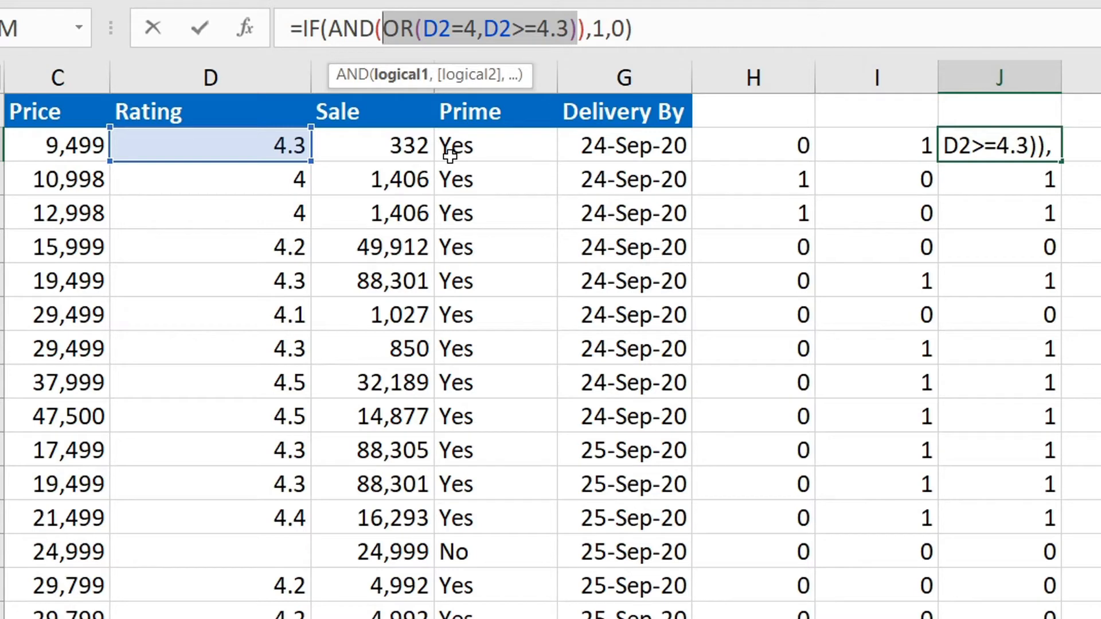
pyautogui.press('Right')
# Add C2<10000 as the second AND condition, giving =IF(AND(OR(D2=4,D2>=4.3),C2<10000),1,0).
pyautogui.write(',')
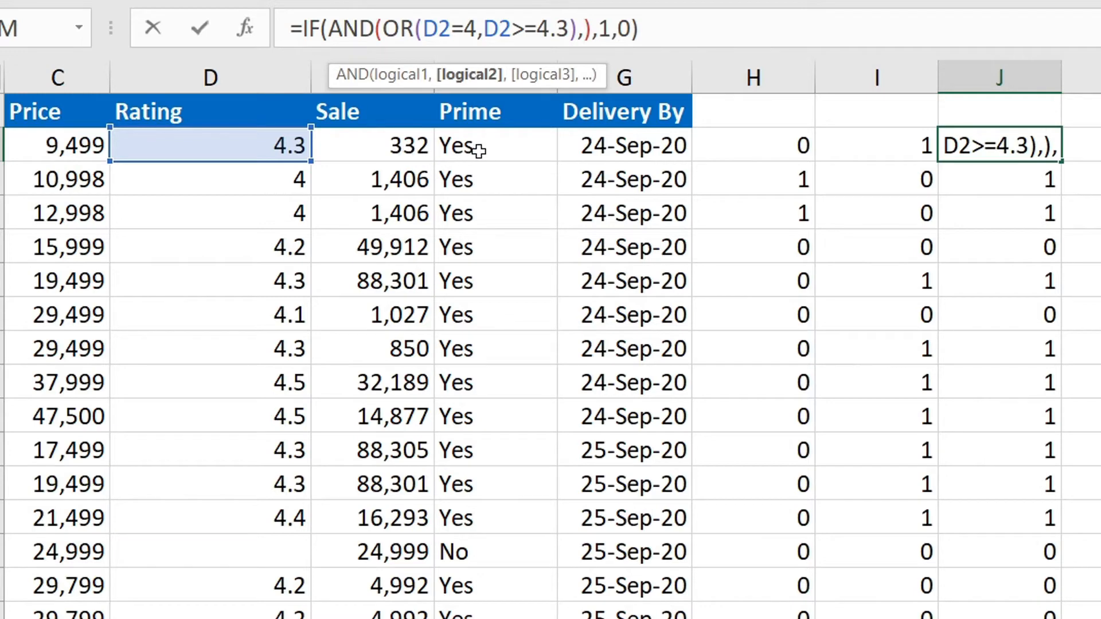
pyautogui.click(45, 148)
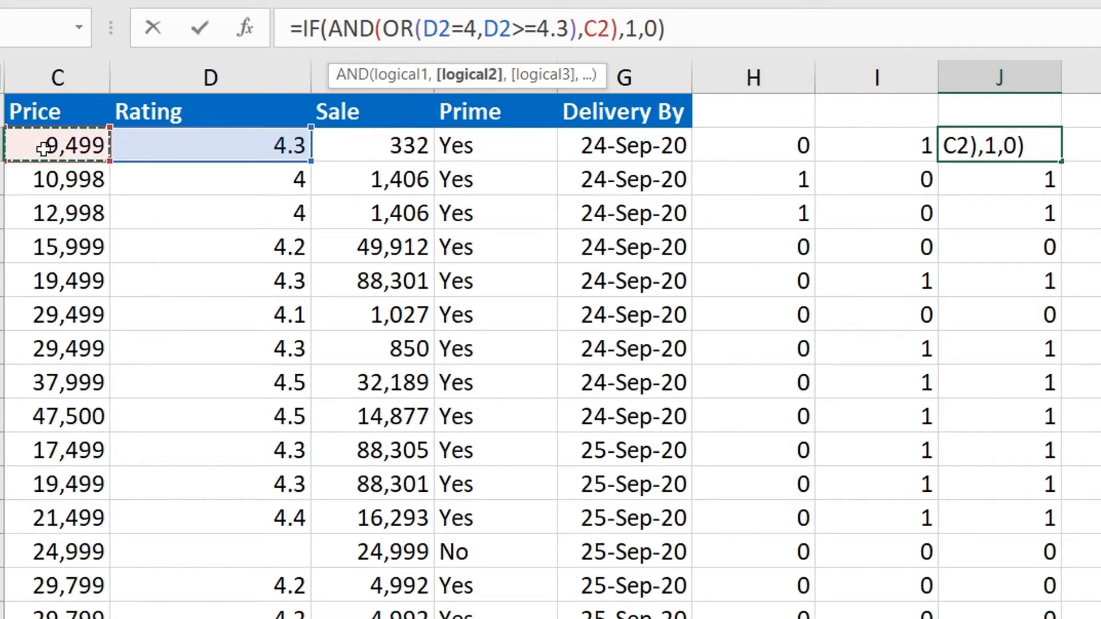
pyautogui.write('>')
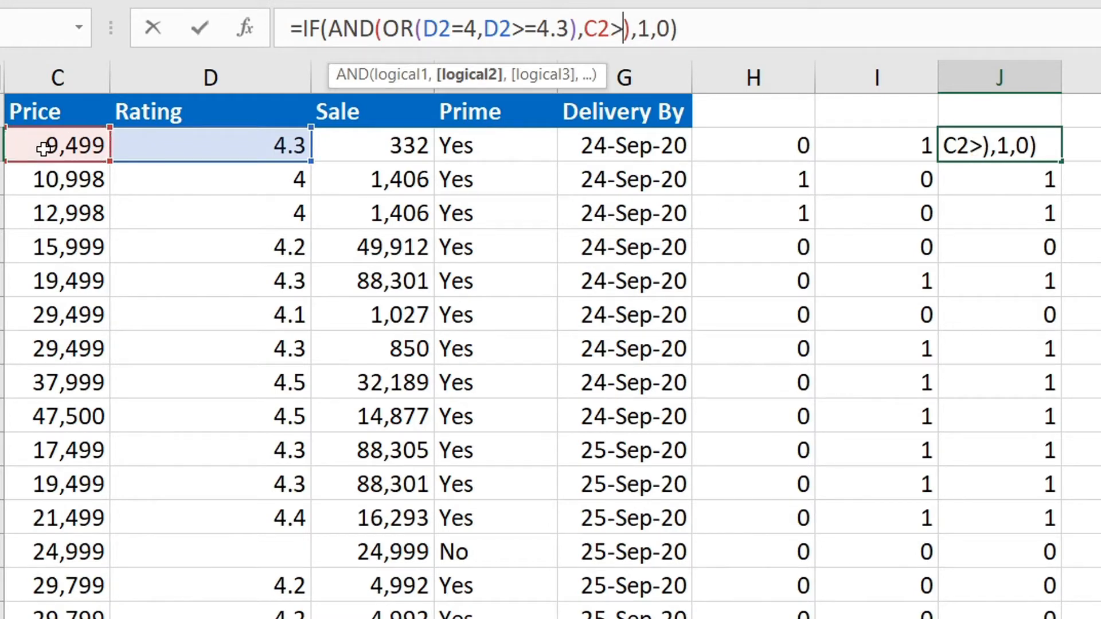
pyautogui.write('100')
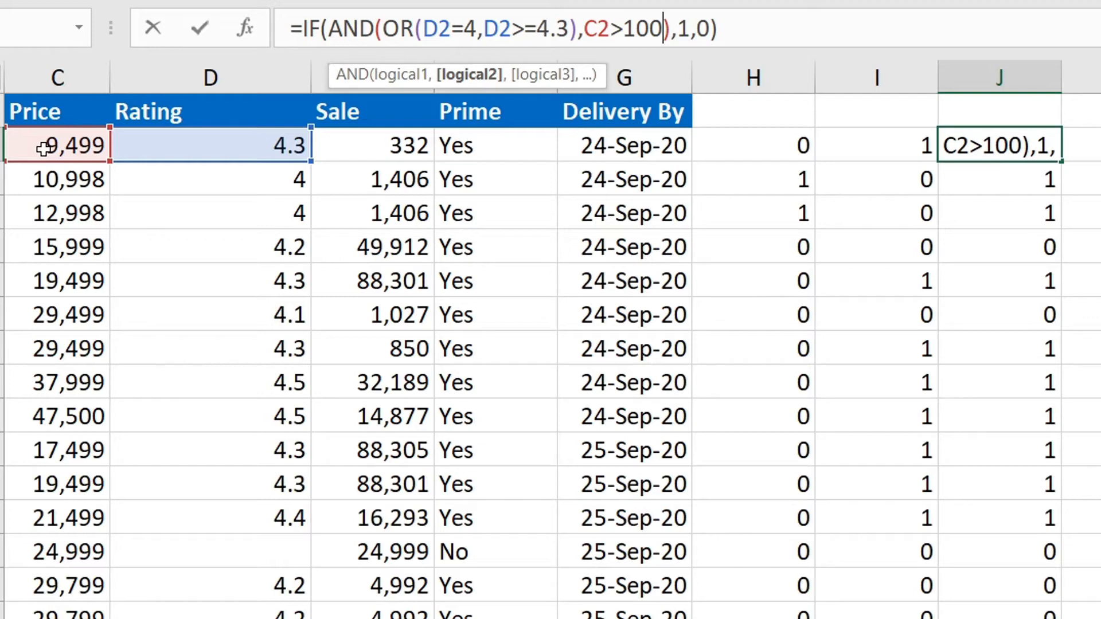
pyautogui.press('BackSpace')
pyautogui.press('BackSpace')
pyautogui.press('BackSpace')
pyautogui.press('BackSpace')
pyautogui.write('<10000')
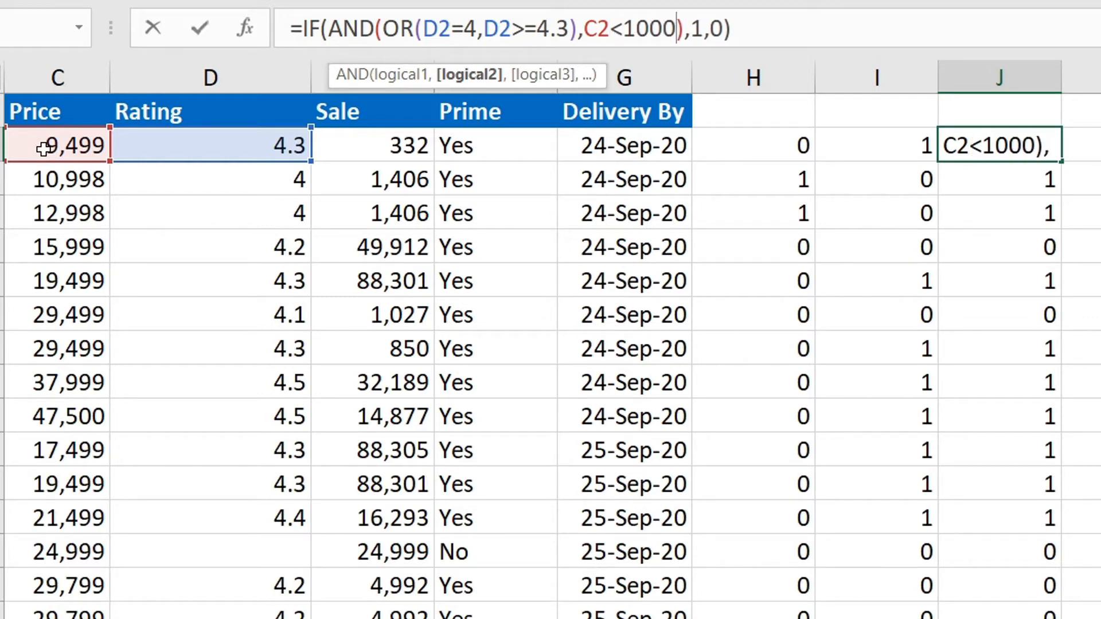
pyautogui.press('Return')
pyautogui.press('Up')
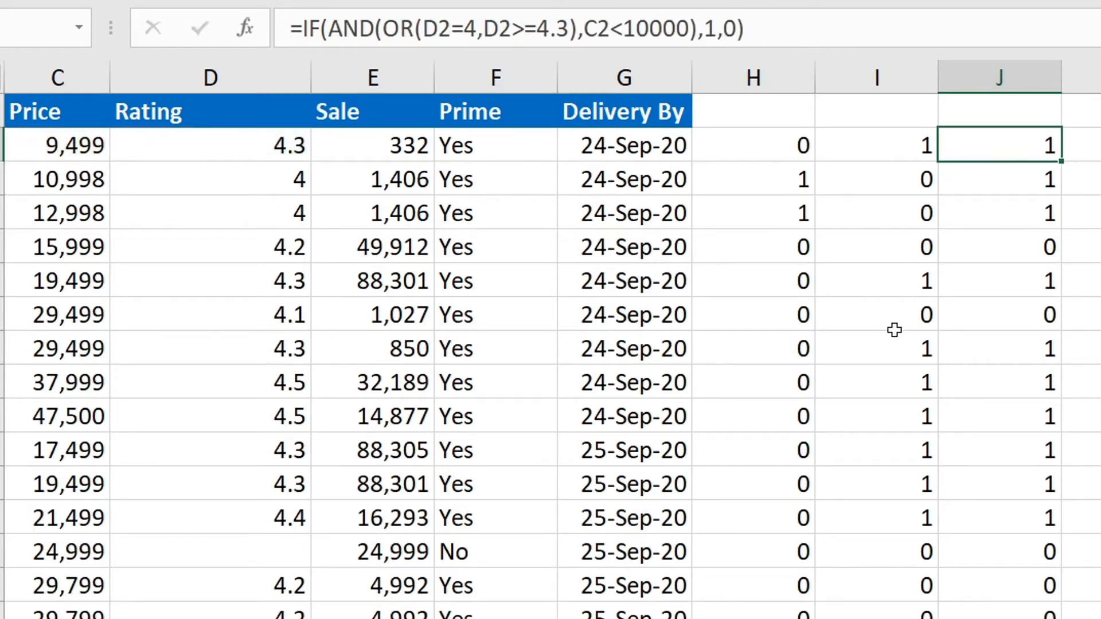
# Copy J2's AND/OR price-and-rating formula down column J.
pyautogui.doubleClick(1061, 161)
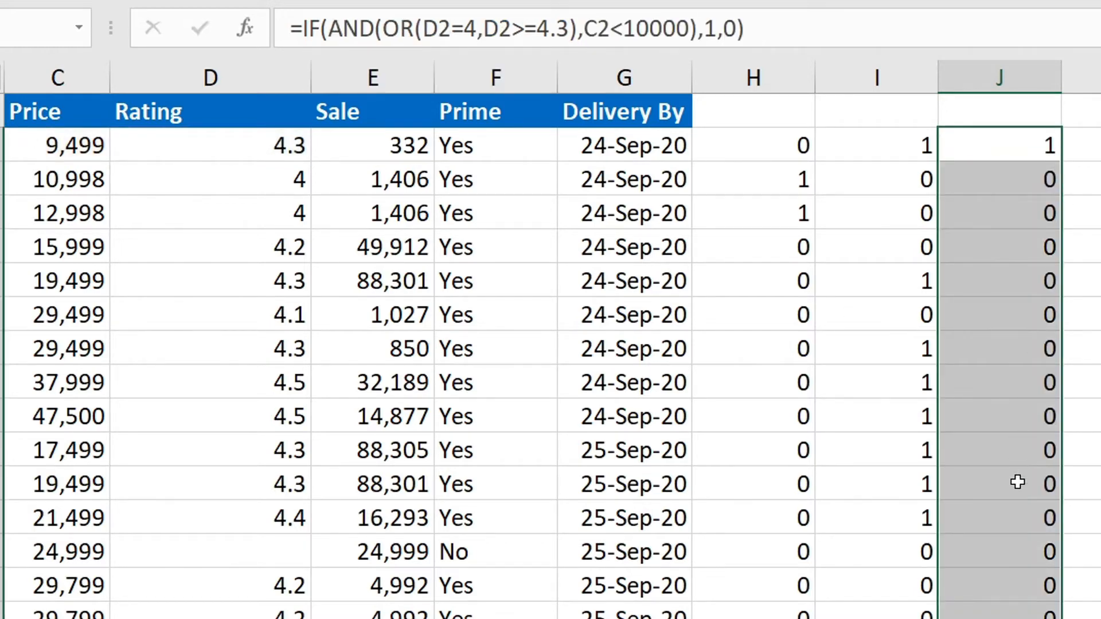
pyautogui.scroll(-15, 1017, 482)
pyautogui.scroll(15, 1018, 481)
pyautogui.hscroll(-2, 1052, 177)
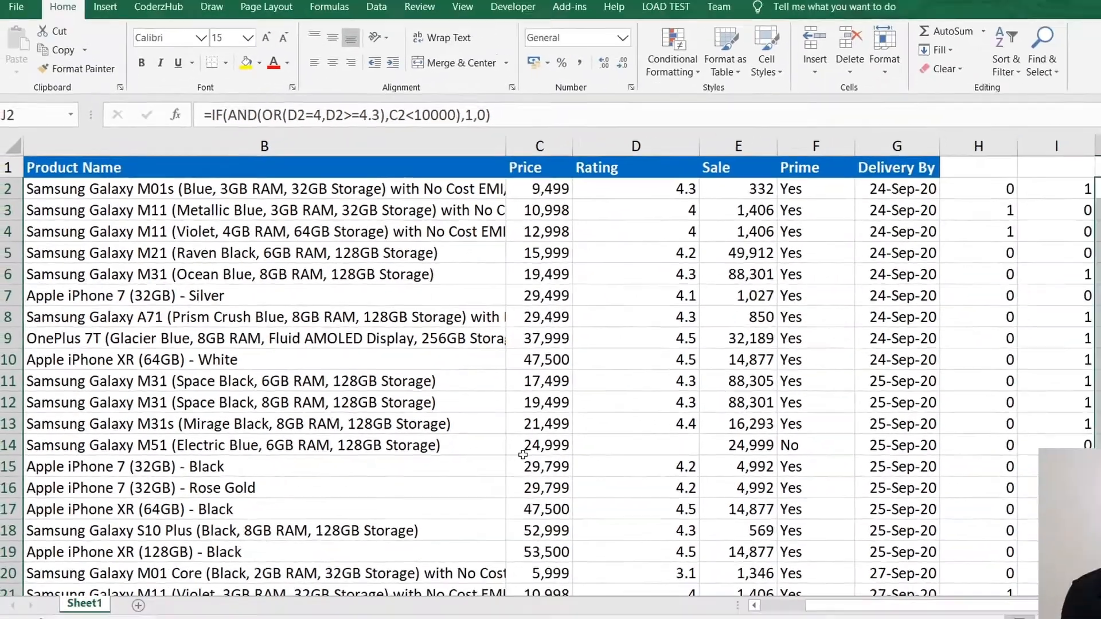
# Change the C17 price to 5000 and check that J17 now shows 1.
pyautogui.click(849, 596)
pyautogui.click(491, 481)
pyautogui.write('5000')
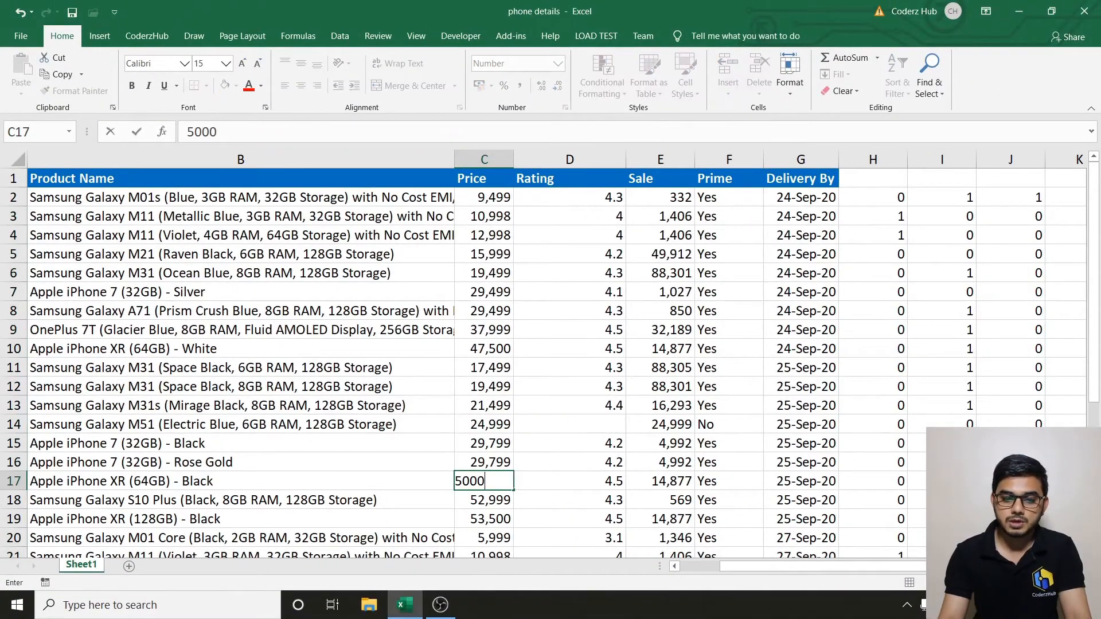
pyautogui.press('Return')
pyautogui.press('Up')
pyautogui.press('Right')
pyautogui.press('Right')
pyautogui.press('Right')
pyautogui.press('Right')
pyautogui.press('Right')
pyautogui.press('Right')
pyautogui.press('Right')
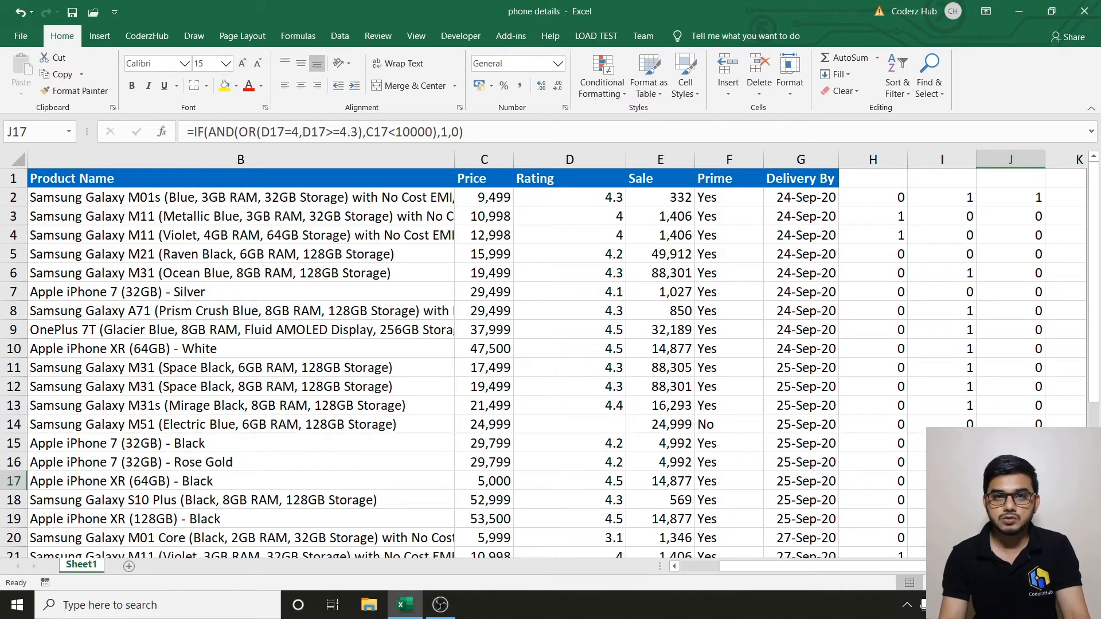
pyautogui.press('Up')
pyautogui.press('Up')
pyautogui.press('Up')
pyautogui.press('Up')
pyautogui.press('Up')
pyautogui.press('Up')
pyautogui.press('Up')
pyautogui.press('Up')
pyautogui.press('Up')
pyautogui.press('Up')
pyautogui.press('Up')
pyautogui.press('Up')
pyautogui.press('Up')
pyautogui.press('Up')
pyautogui.press('Up')
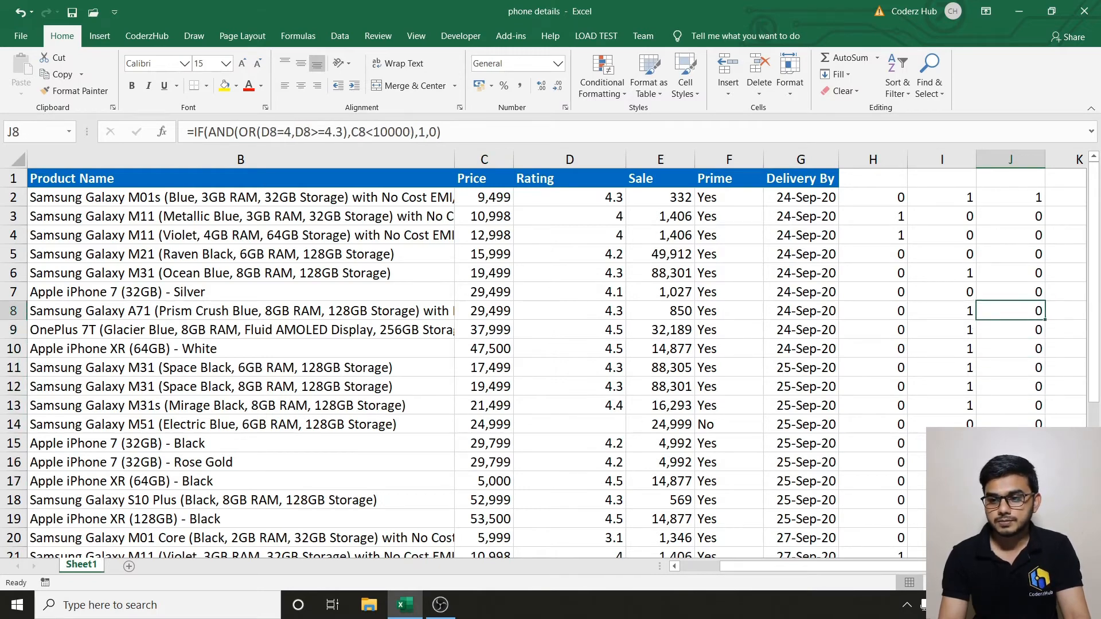
pyautogui.press('Right')
# Begin an IFS formula in K2 with the first condition D2=4.
pyautogui.write('=if')
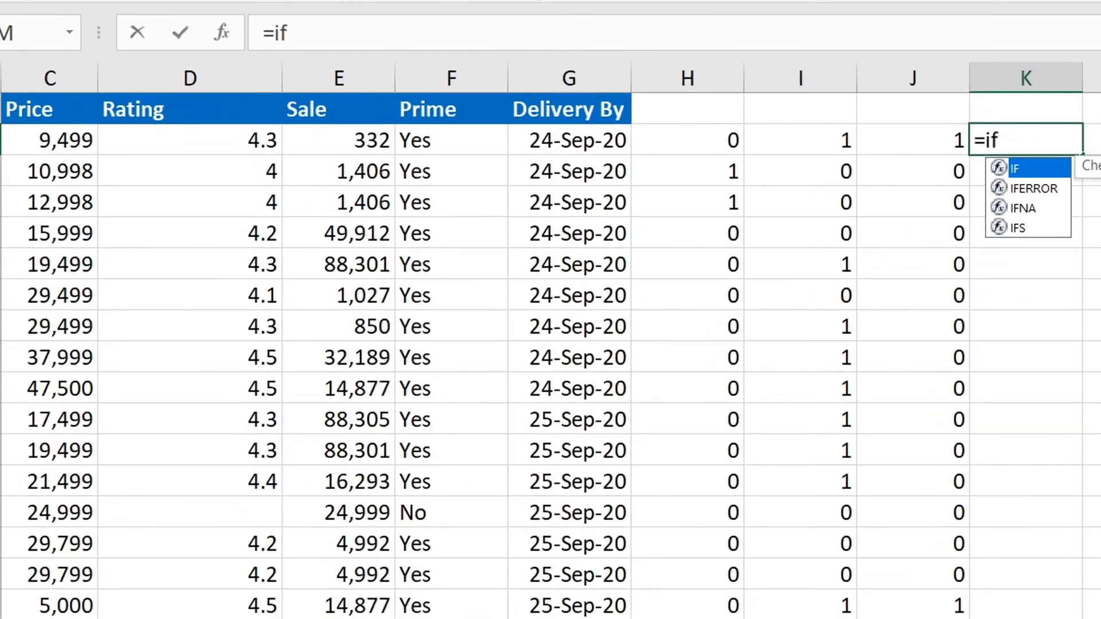
pyautogui.press('Down')
pyautogui.press('Down')
pyautogui.press('Down')
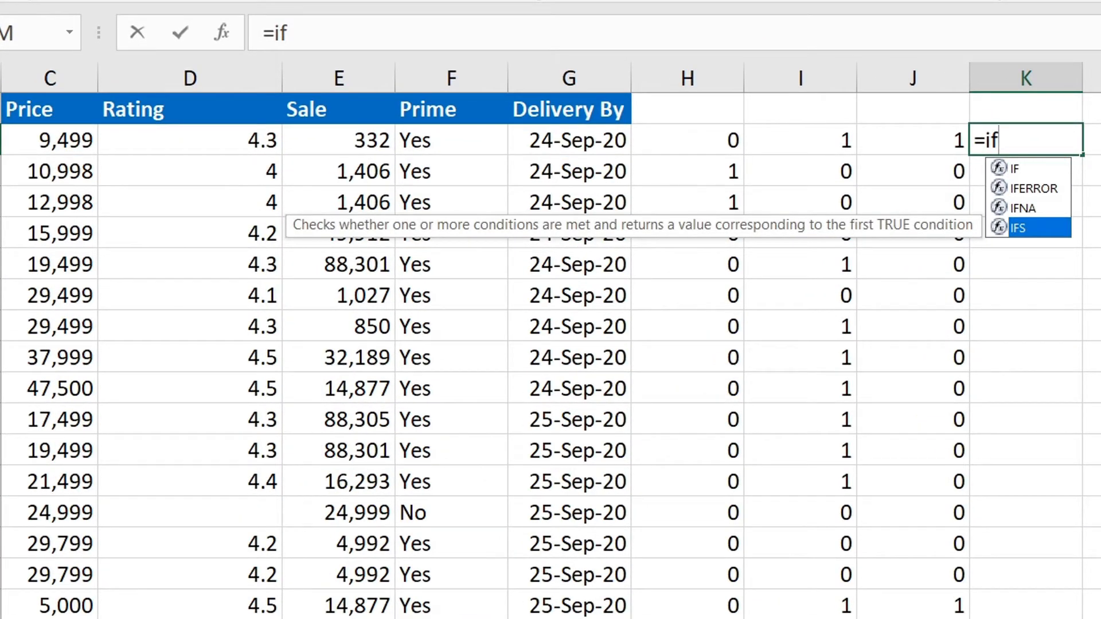
pyautogui.press('Tab')
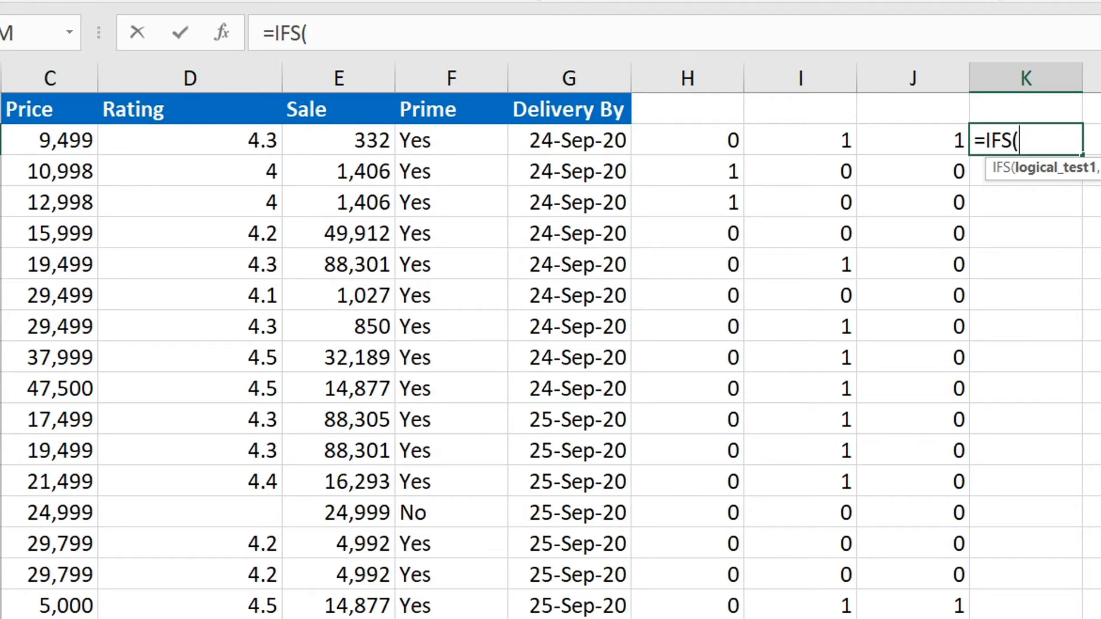
pyautogui.press('Left')
pyautogui.press('Left')
pyautogui.press('Left')
pyautogui.press('Left')
pyautogui.press('Left')
pyautogui.press('Left')
pyautogui.press('Left')
pyautogui.press('Left')
pyautogui.press('Left')
pyautogui.press('Left')
pyautogui.press('Right')
pyautogui.press('Right')
pyautogui.press('Right')
pyautogui.press('Right')
pyautogui.press('Left')
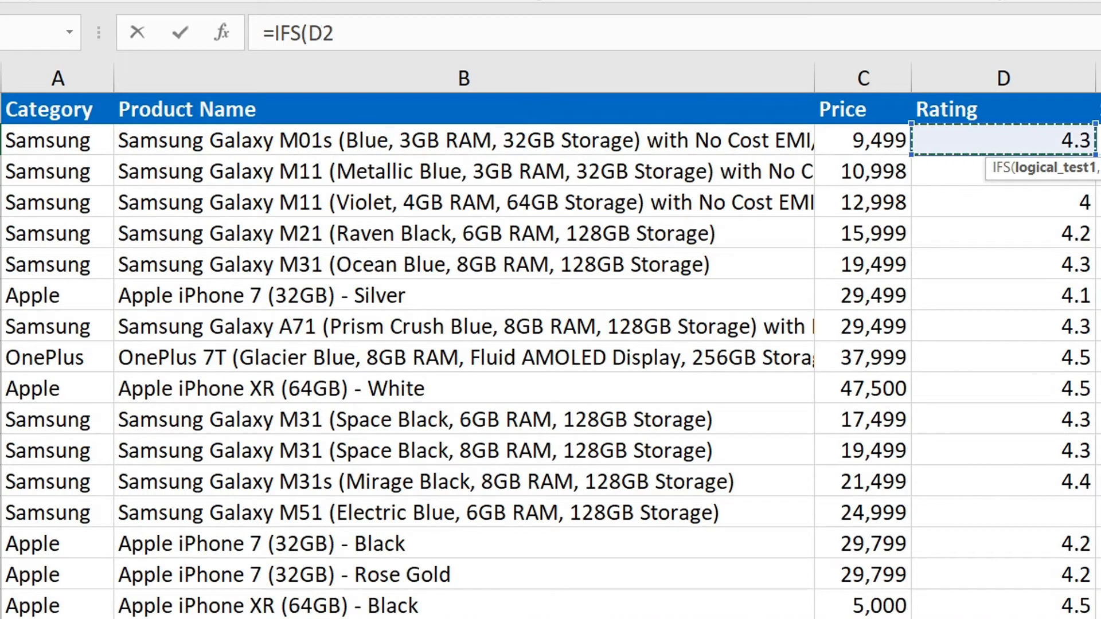
pyautogui.write('=4,1,0')
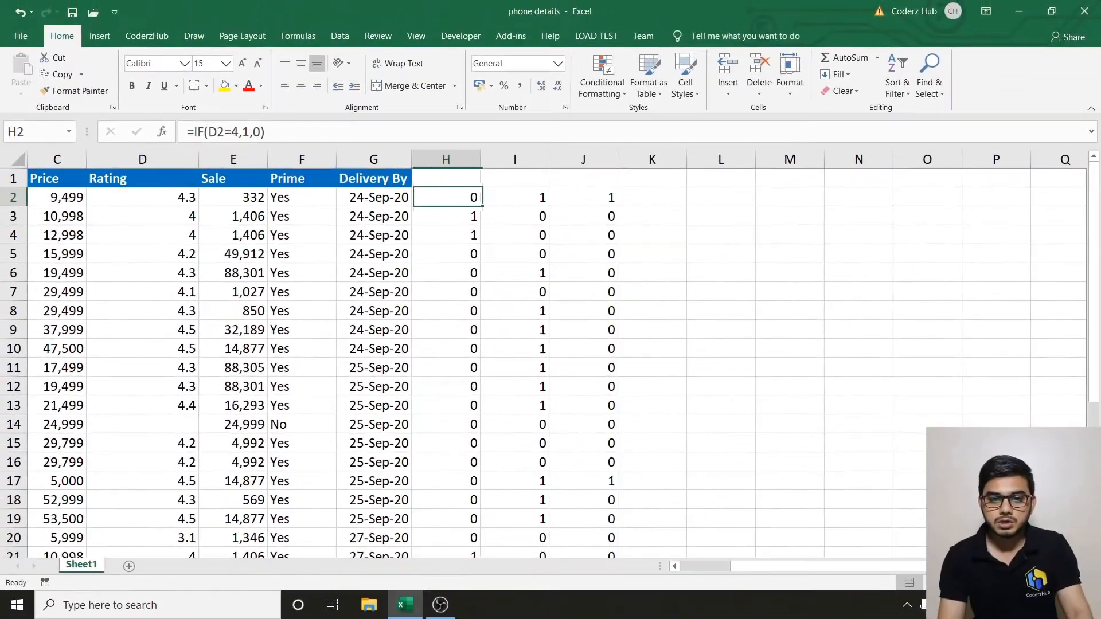
# Clear the flag formulas from columns H through J and return to cell H2.
pyautogui.hotkey('ctrl', 'space')
pyautogui.hotkey('shift', 'Right')
pyautogui.hotkey('shift', 'Right')
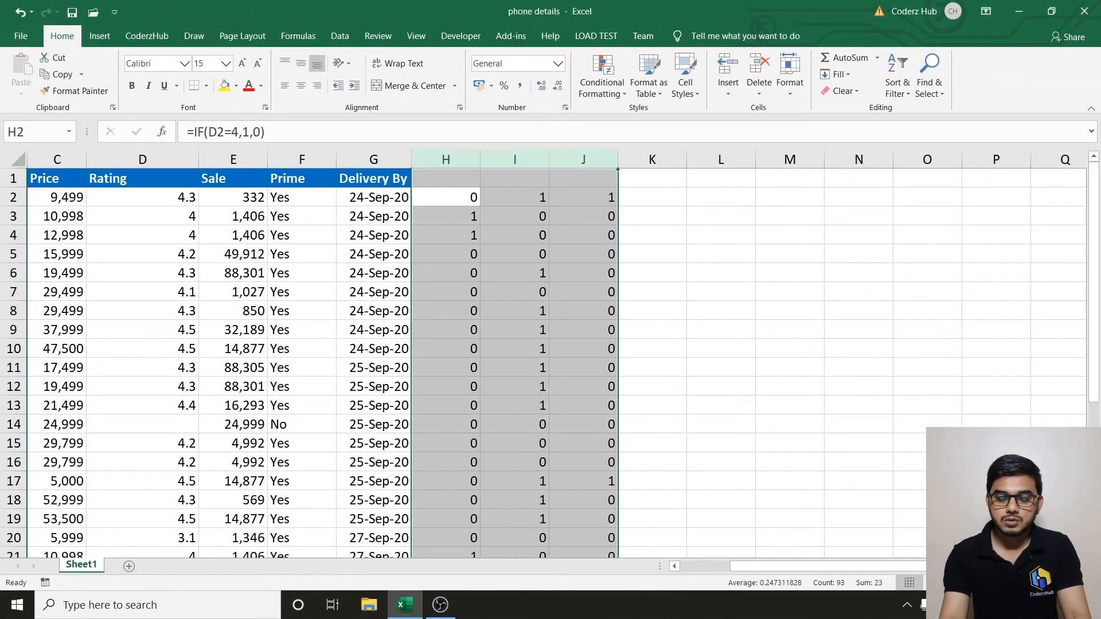
pyautogui.press('Delete')
pyautogui.press('Left')
pyautogui.press('Home')
pyautogui.press('Right')
pyautogui.press('Right')
pyautogui.press('Right')
pyautogui.press('Right')
pyautogui.press('Right')
pyautogui.press('Right')
pyautogui.press('Right')
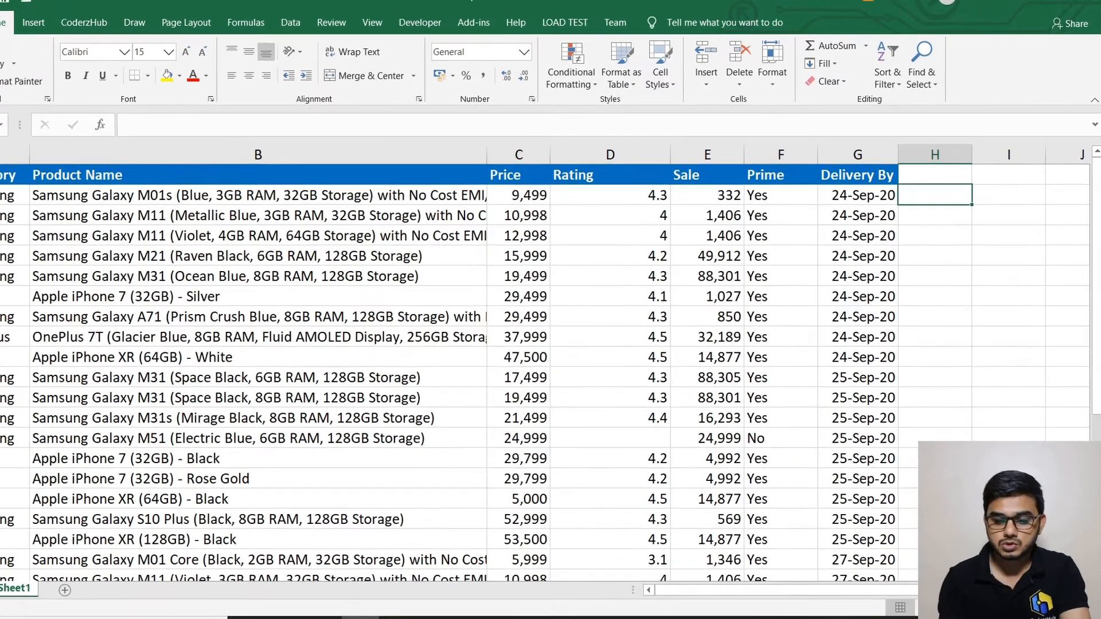
# Enter =IFS(D2=4,1,D2>=4.3,1) in cell H2.
pyautogui.write('=IF(')
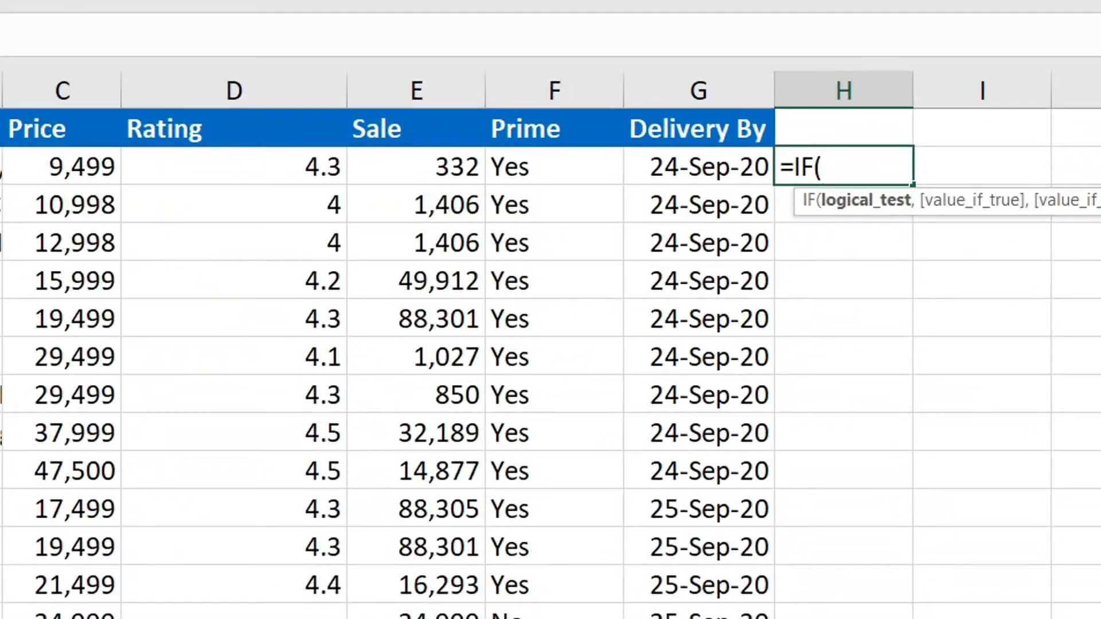
pyautogui.press('BackSpace')
pyautogui.write('S(')
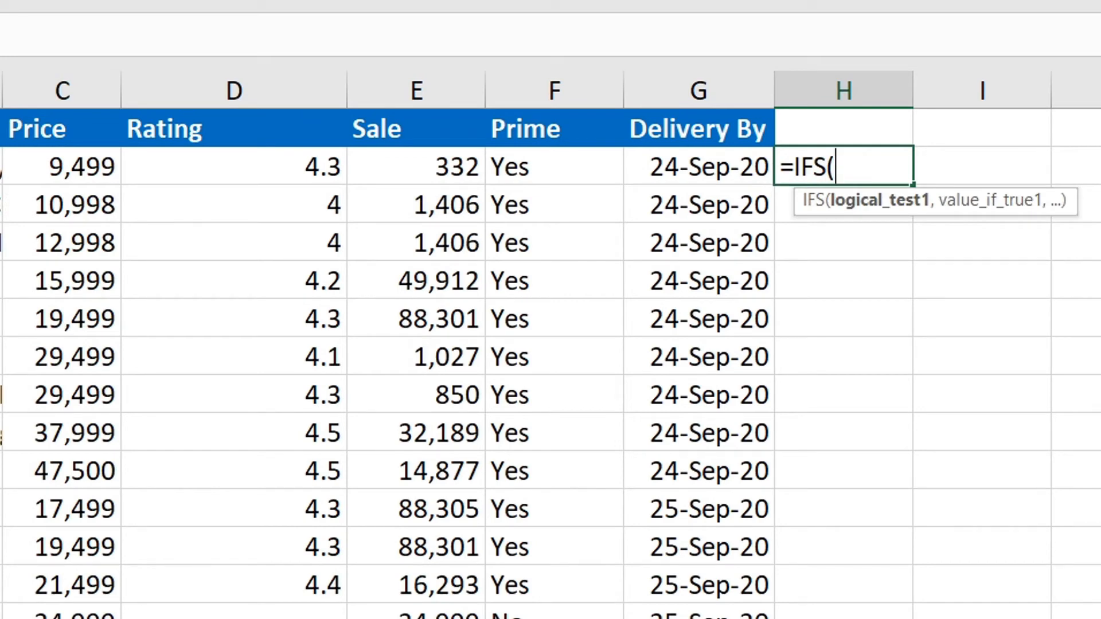
pyautogui.press('Left')
pyautogui.press('Left')
pyautogui.press('Left')
pyautogui.press('Left')
pyautogui.write('=4,1')
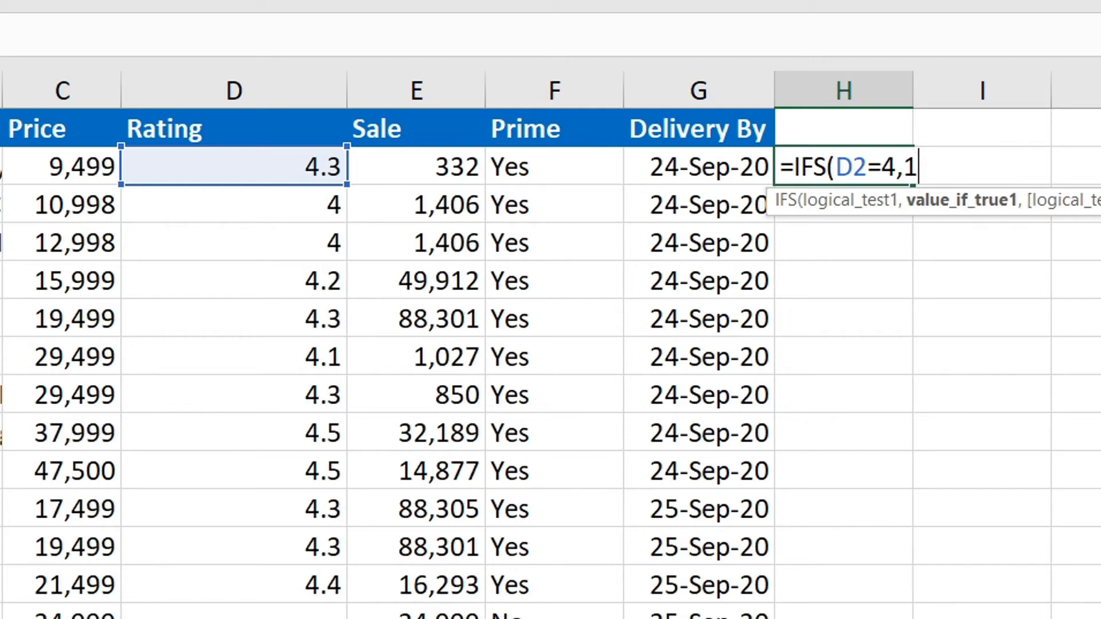
pyautogui.write(',')
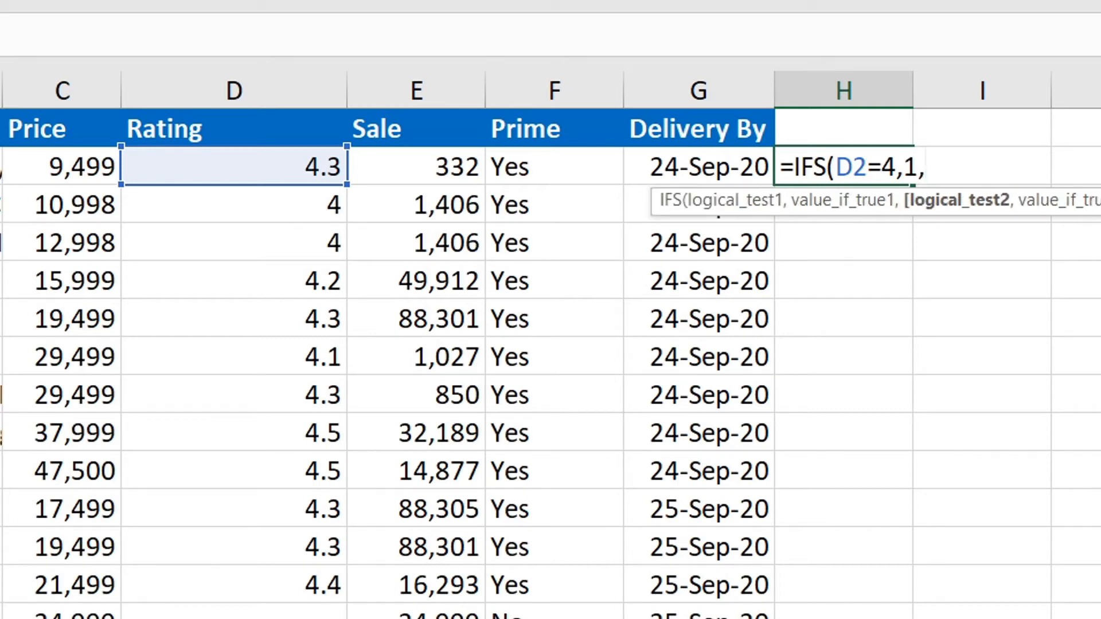
pyautogui.press('Left')
pyautogui.press('Left')
pyautogui.press('Left')
pyautogui.press('Left')
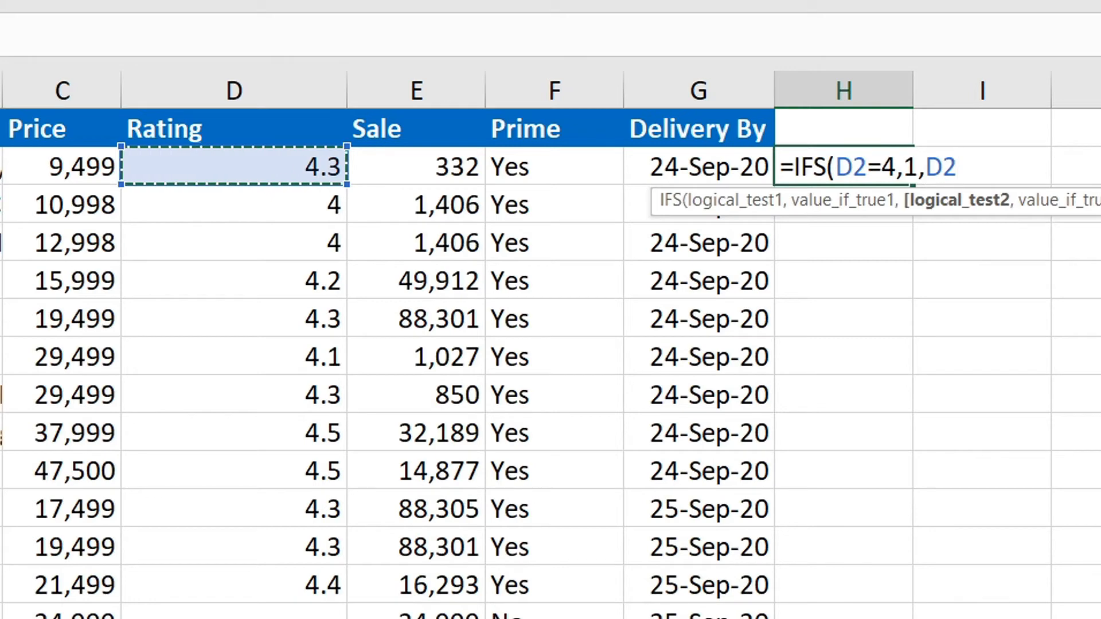
pyautogui.write('>=')
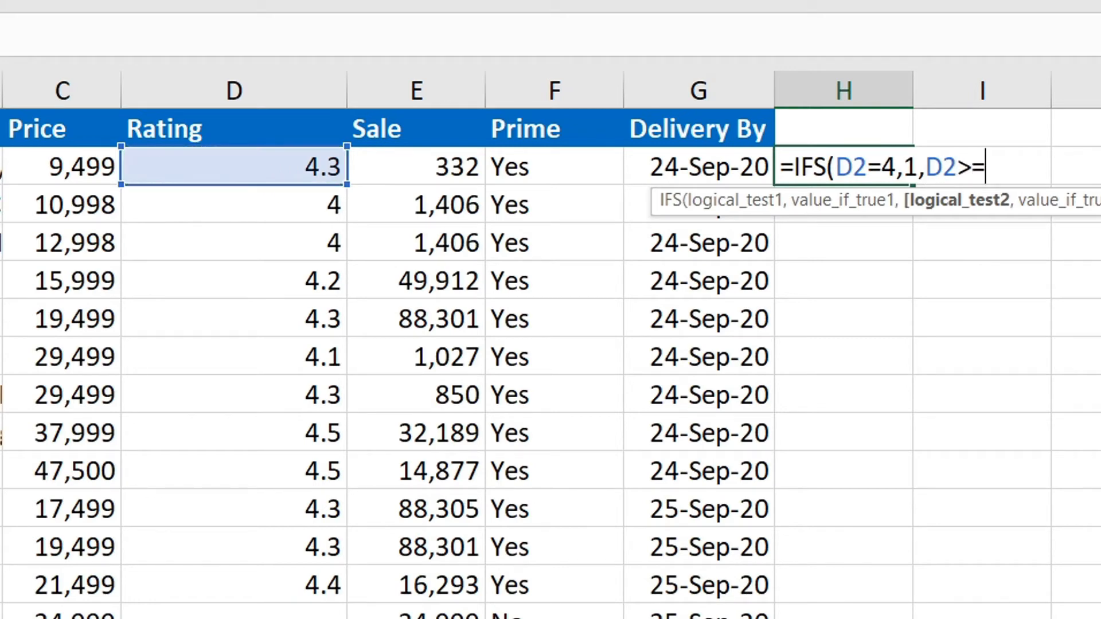
pyautogui.write('4.3,')
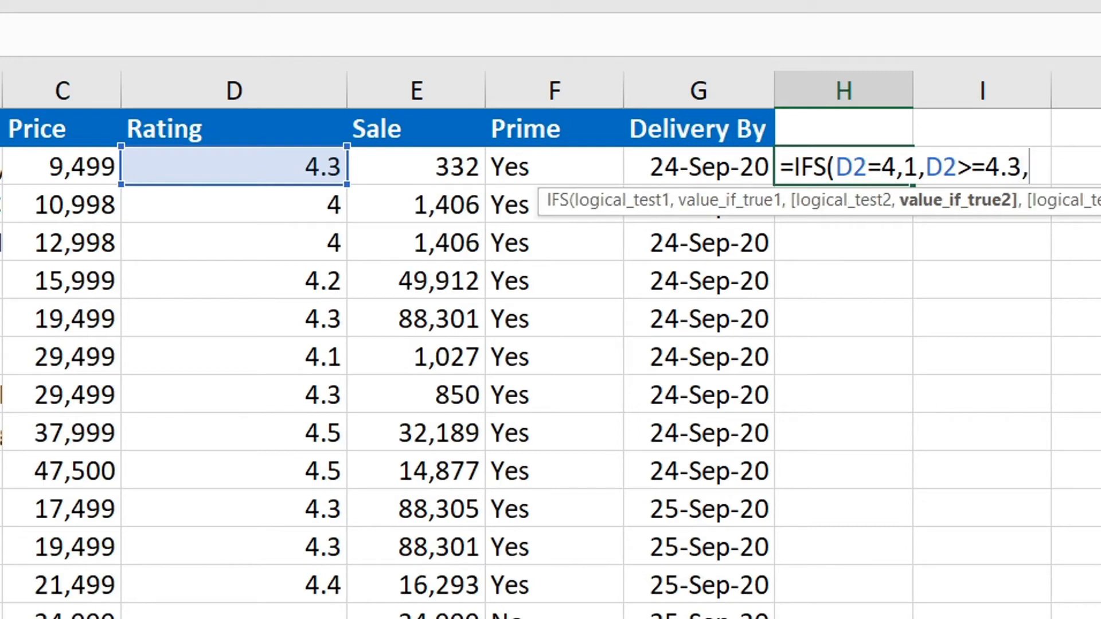
pyautogui.write('1)')
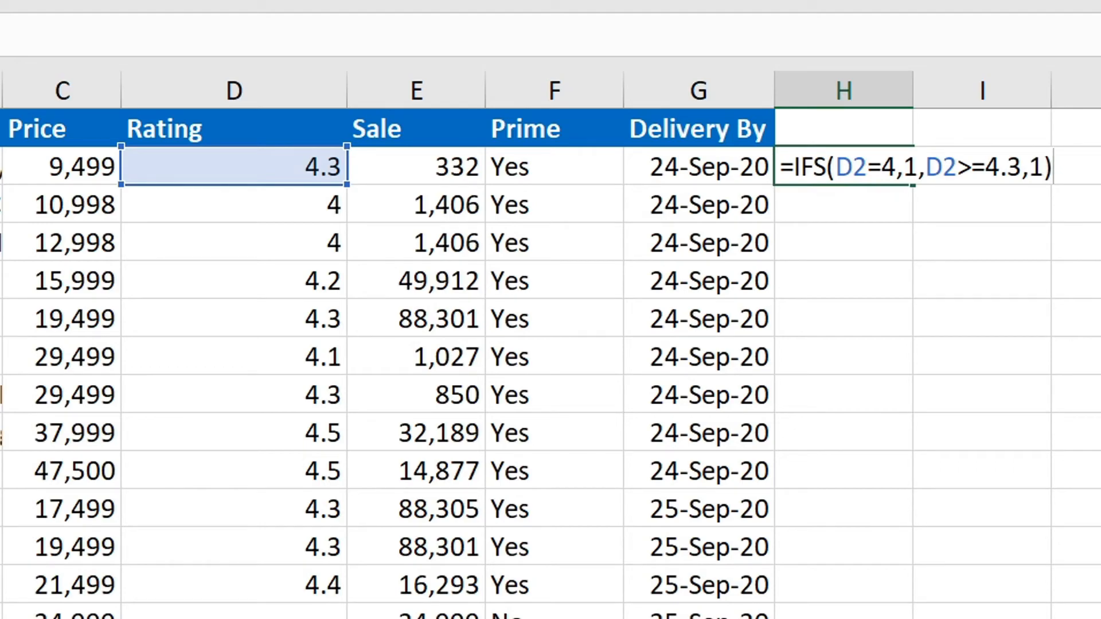
pyautogui.press('Return')
# Fill the H2 IFS formula down column H.
pyautogui.press('Up')
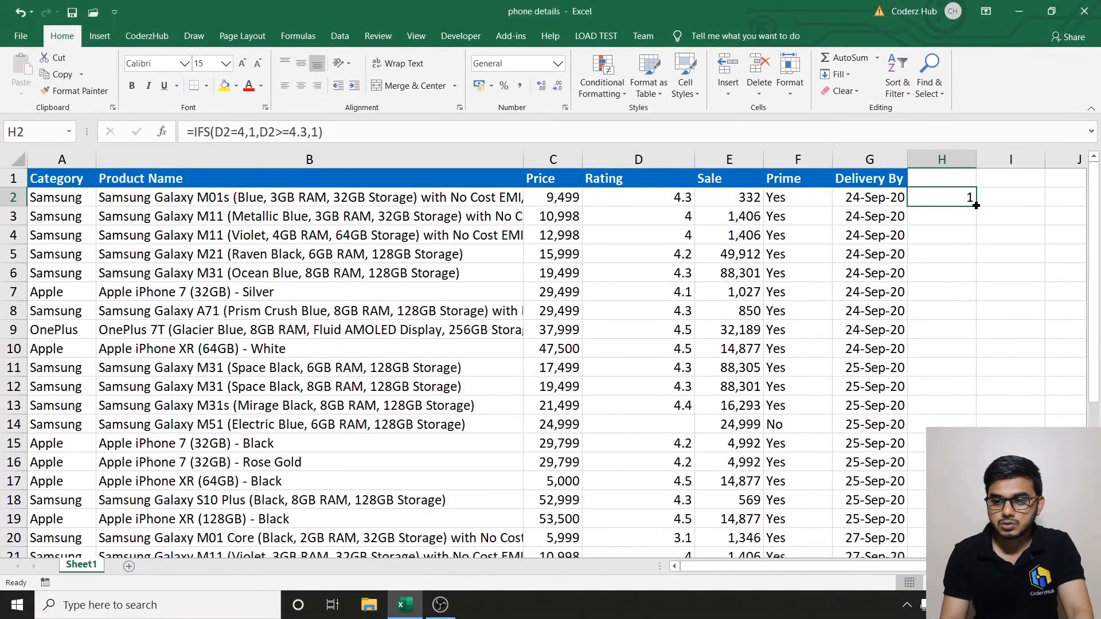
pyautogui.moveTo(963, 202); pyautogui.dragTo(963, 202)
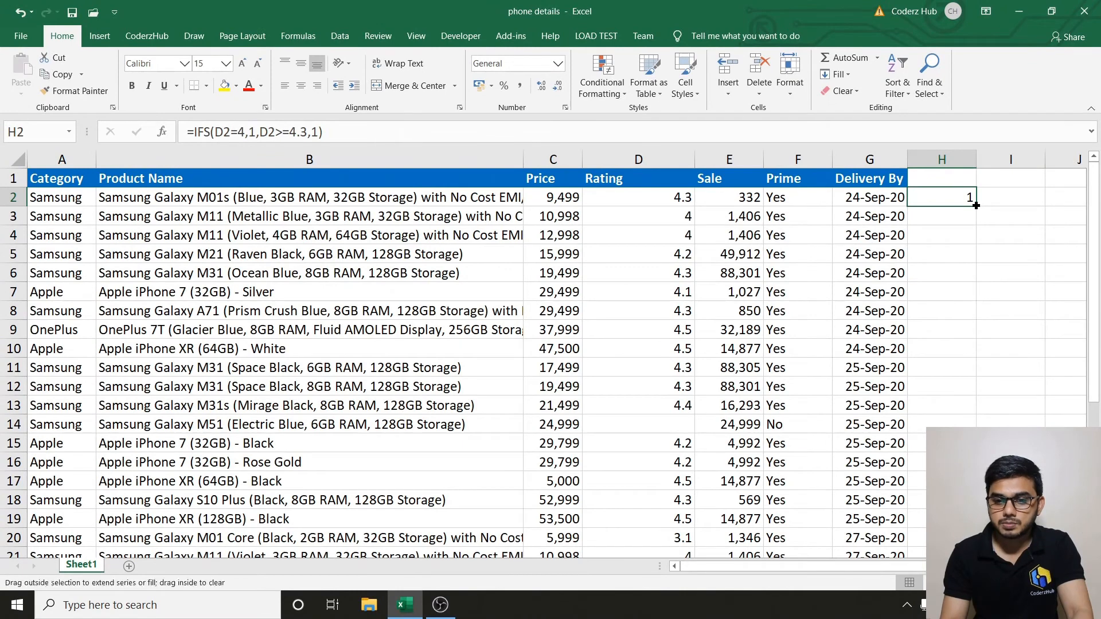
pyautogui.doubleClick(977, 206)
pyautogui.click(942, 251)
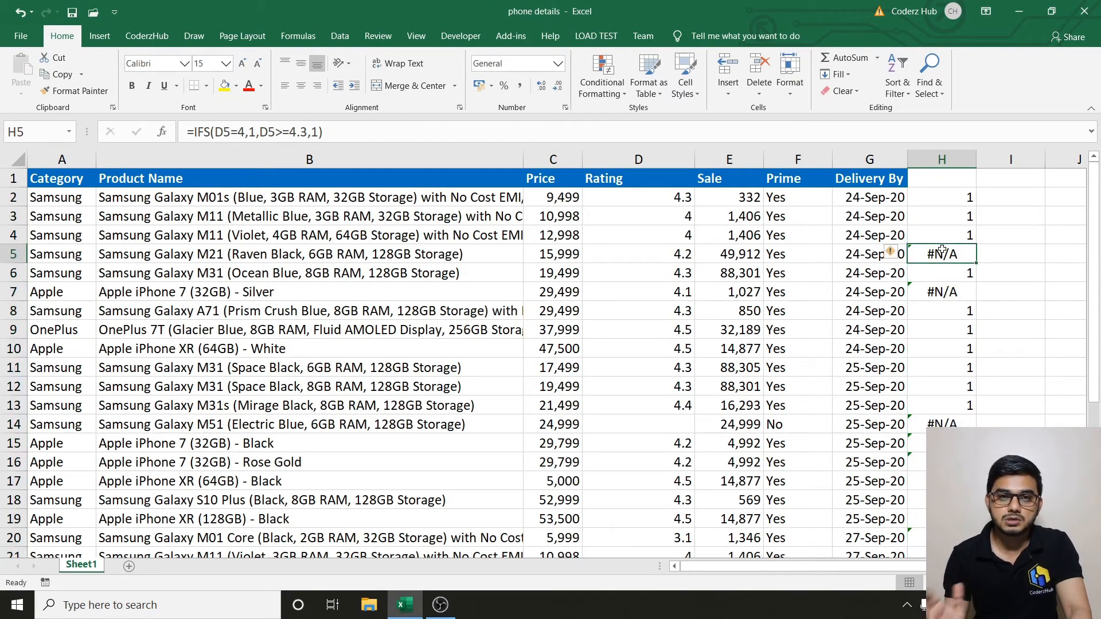
pyautogui.press('Down')
pyautogui.press('Up')
pyautogui.press('Up')
pyautogui.press('Down')
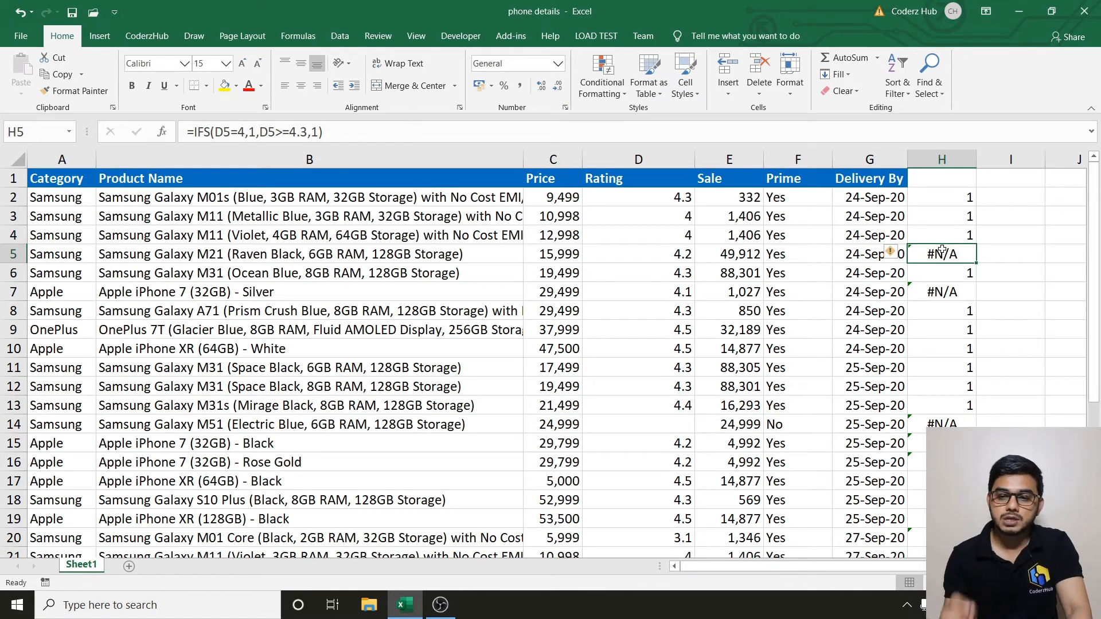
pyautogui.press('Up')
pyautogui.press('Up')
pyautogui.press('Up')
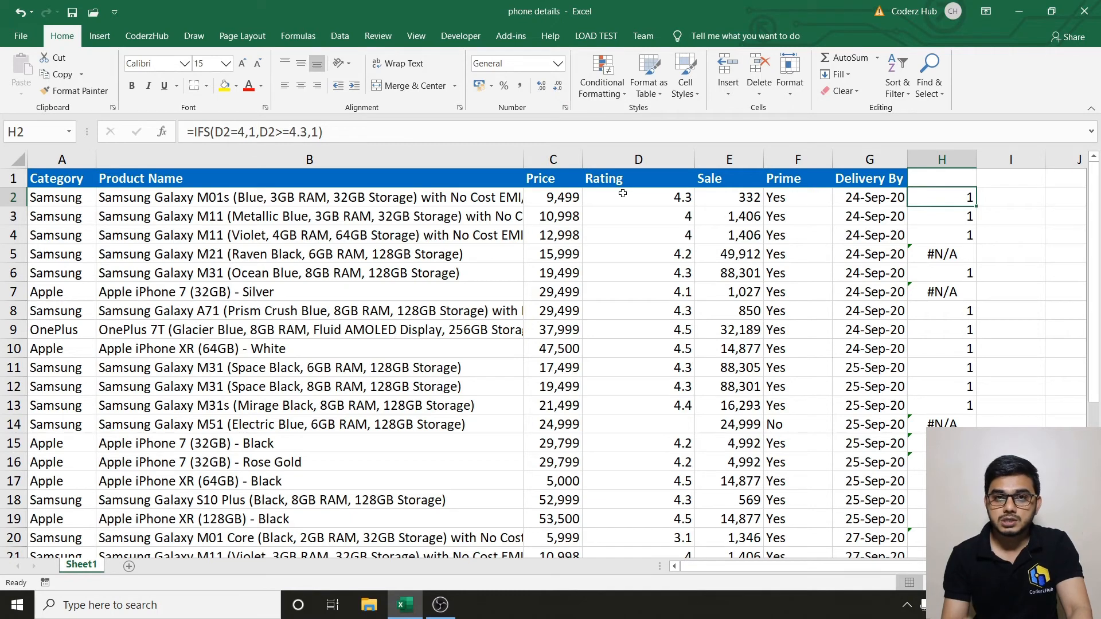
pyautogui.press('Down')
pyautogui.press('Down')
pyautogui.press('Down')
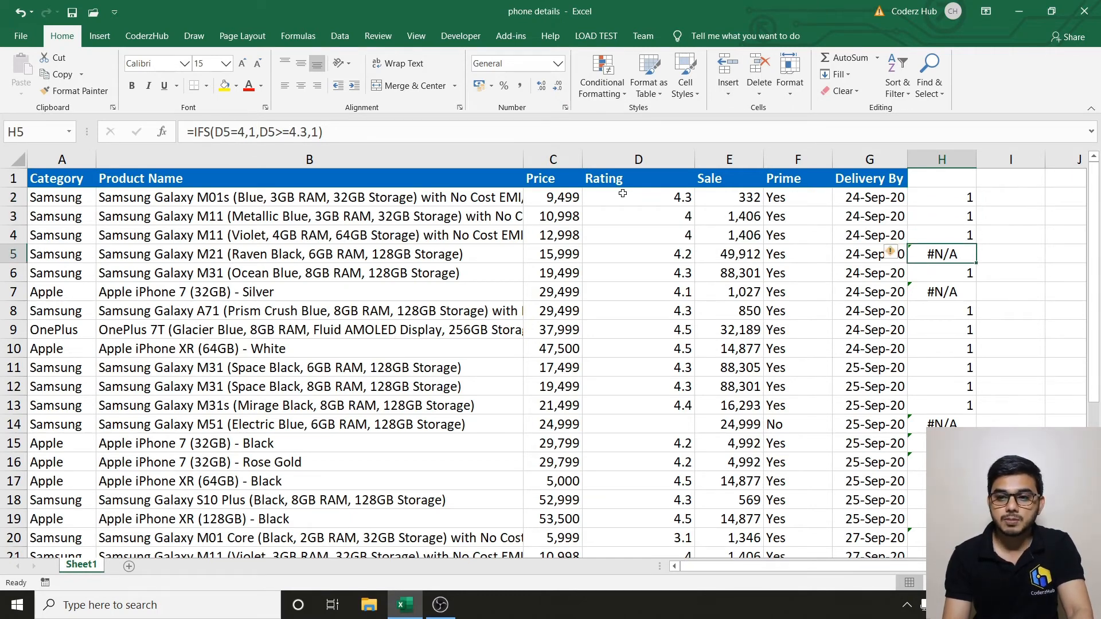
pyautogui.press('Up')
pyautogui.press('Up')
pyautogui.press('Up')
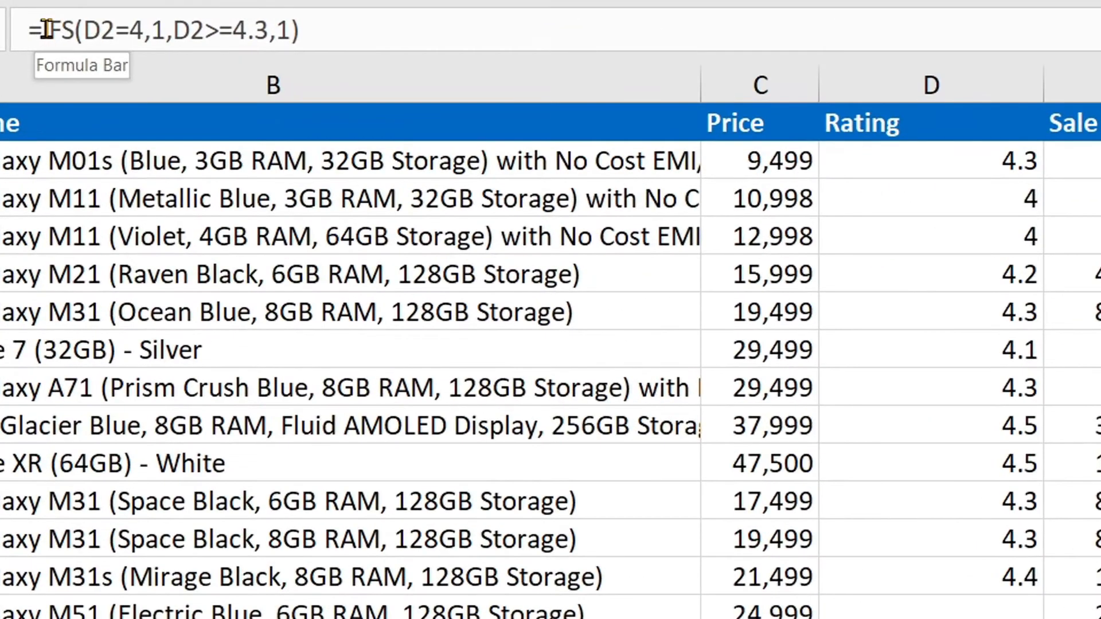
# Change H2's formula to =IFERROR(IFS(D2=4,1,D2>=4.3,1),0).
pyautogui.click(47, 29)
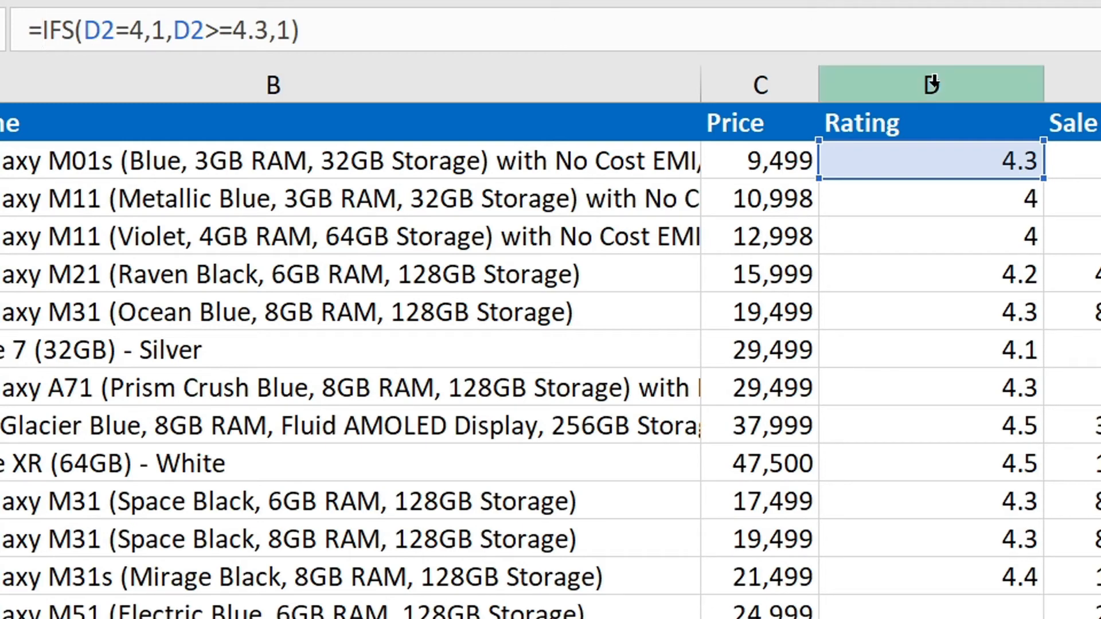
pyautogui.write('if')
pyautogui.press('Down')
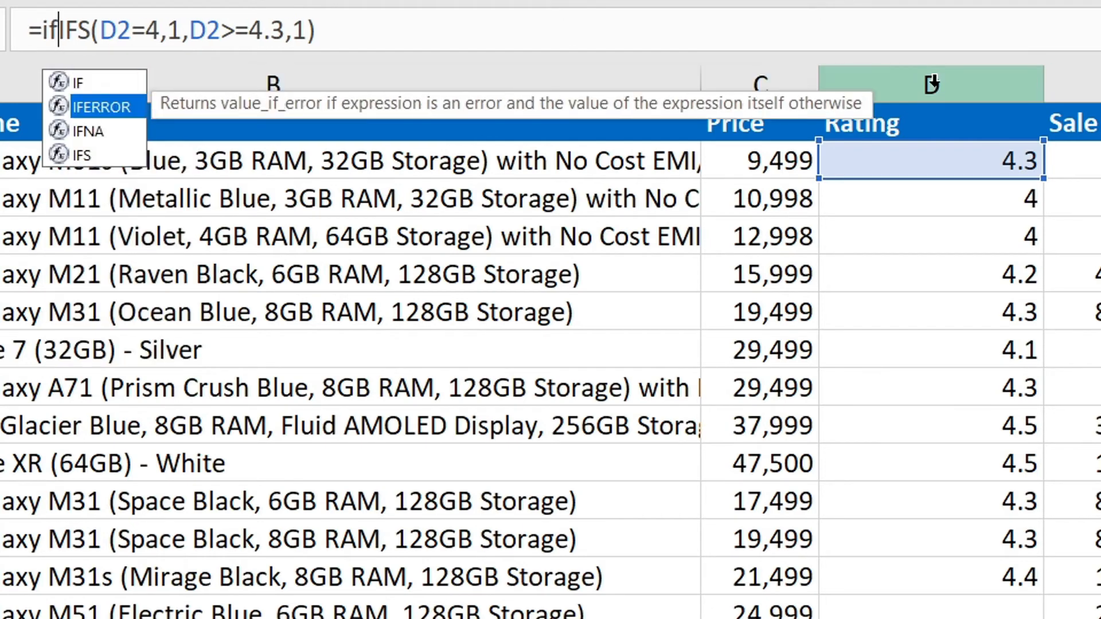
pyautogui.press('Down')
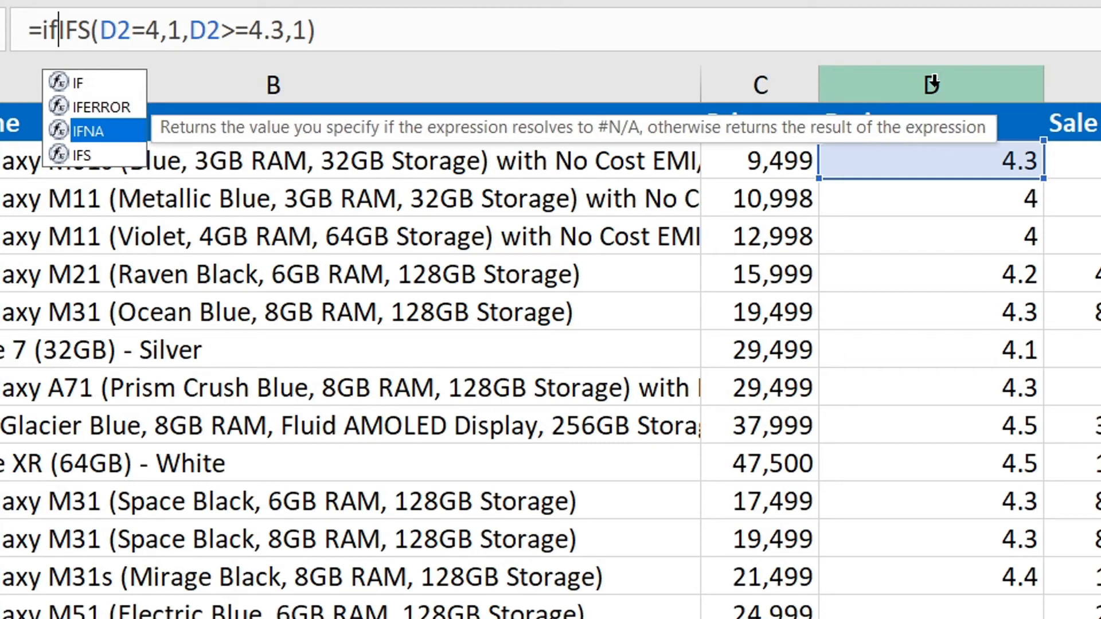
pyautogui.press('Up')
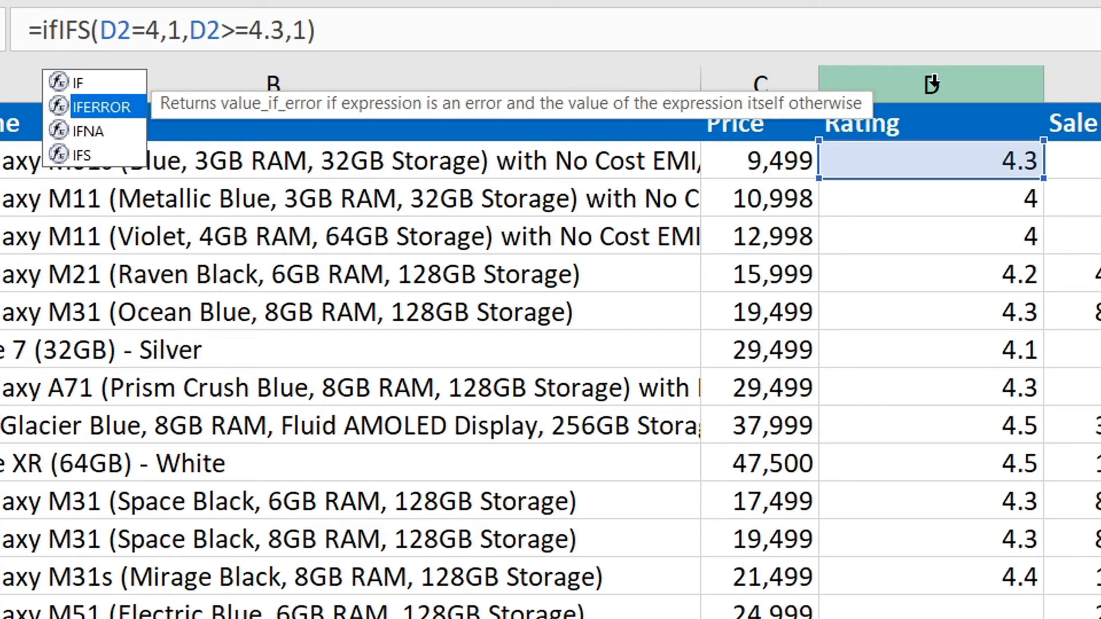
pyautogui.press('Tab')
pyautogui.press('End')
pyautogui.write(', 0)')
pyautogui.press('Return')
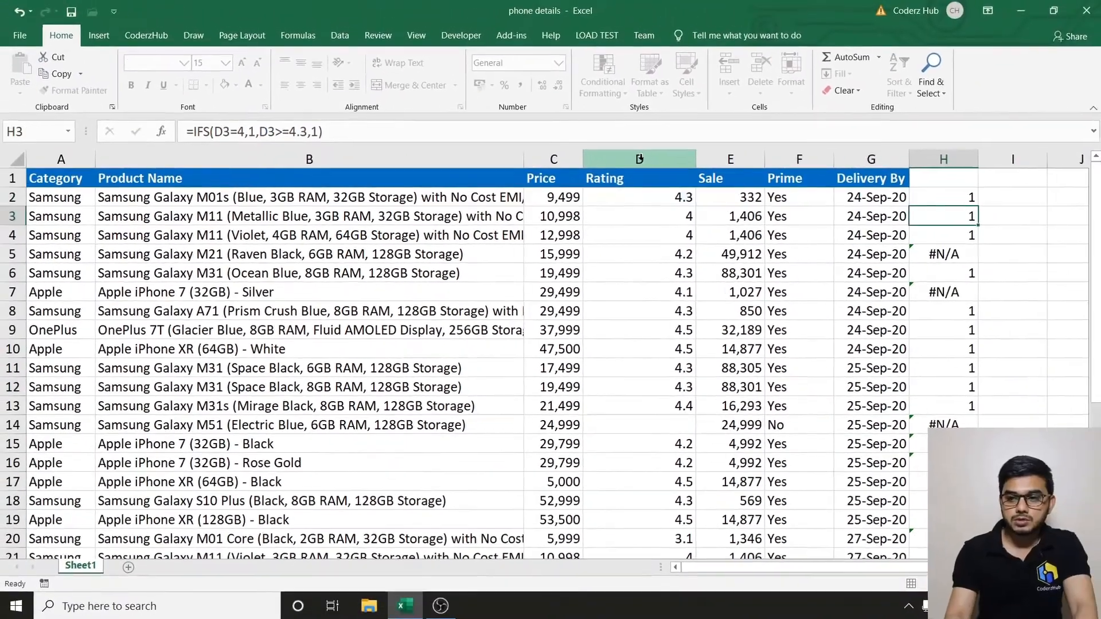
# Fill the IFERROR formula from H2 down column H.
pyautogui.press('Up')
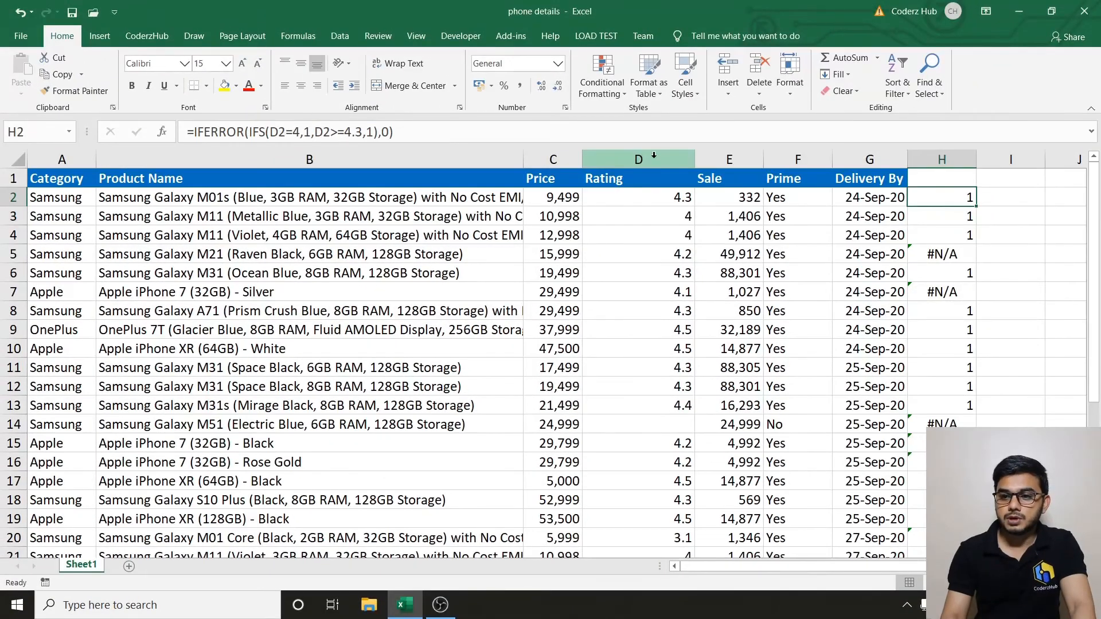
pyautogui.doubleClick(975, 207)
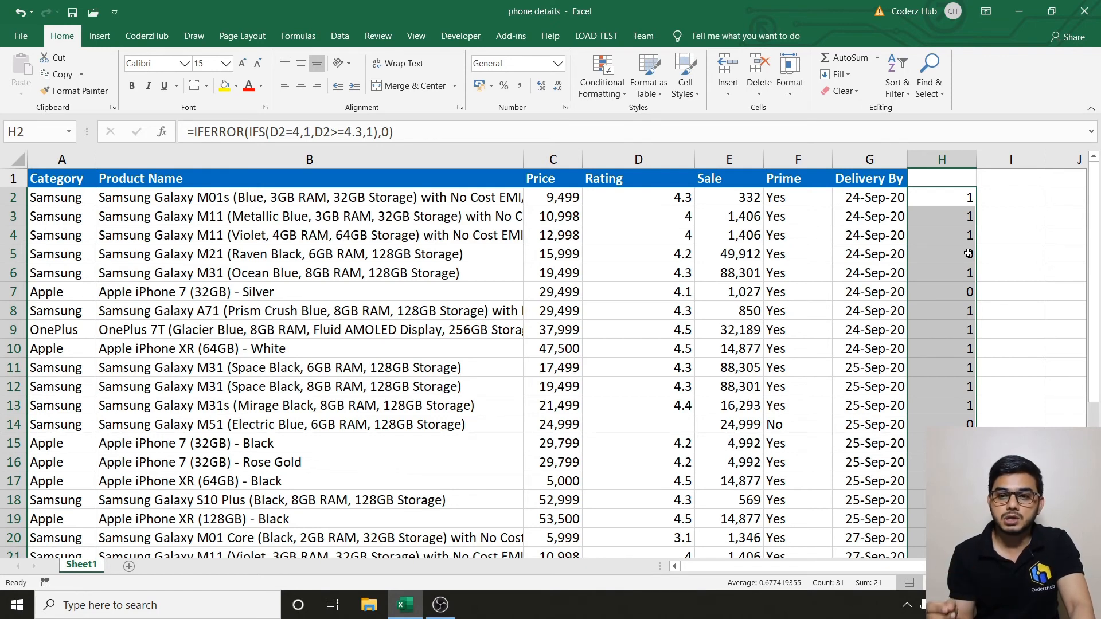
pyautogui.press('Up')
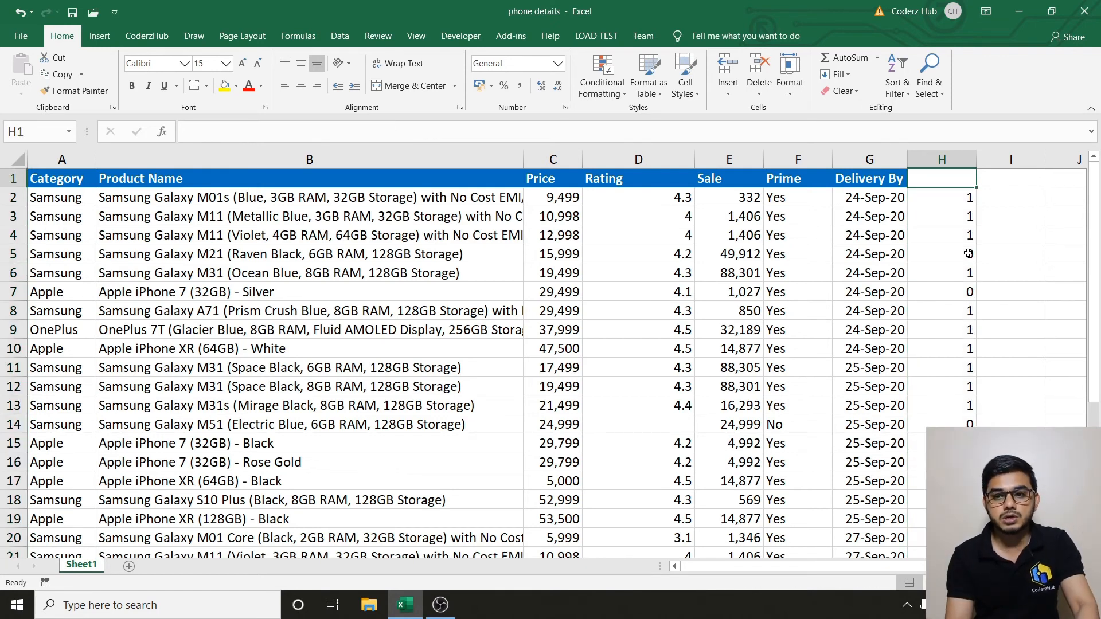
# Undo the column H fill and change H2's wrapper from IFERROR to IFNA.
pyautogui.hotkey('ctrl', 'z')
pyautogui.press('Down')
pyautogui.press('Up')
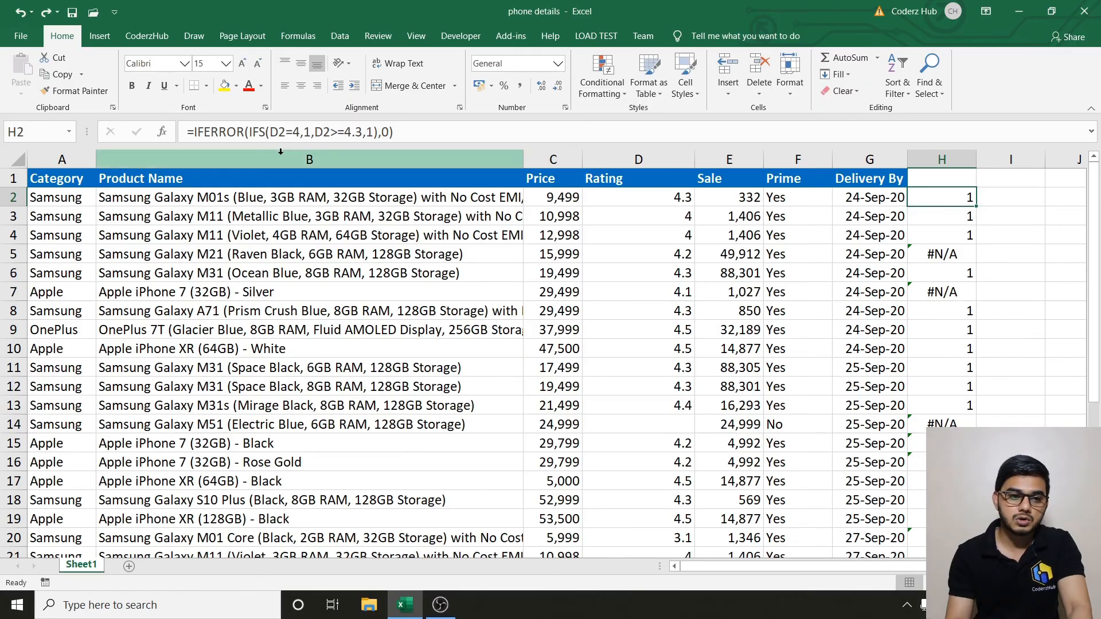
pyautogui.click(242, 132)
pyautogui.press('BackSpace')
pyautogui.press('BackSpace')
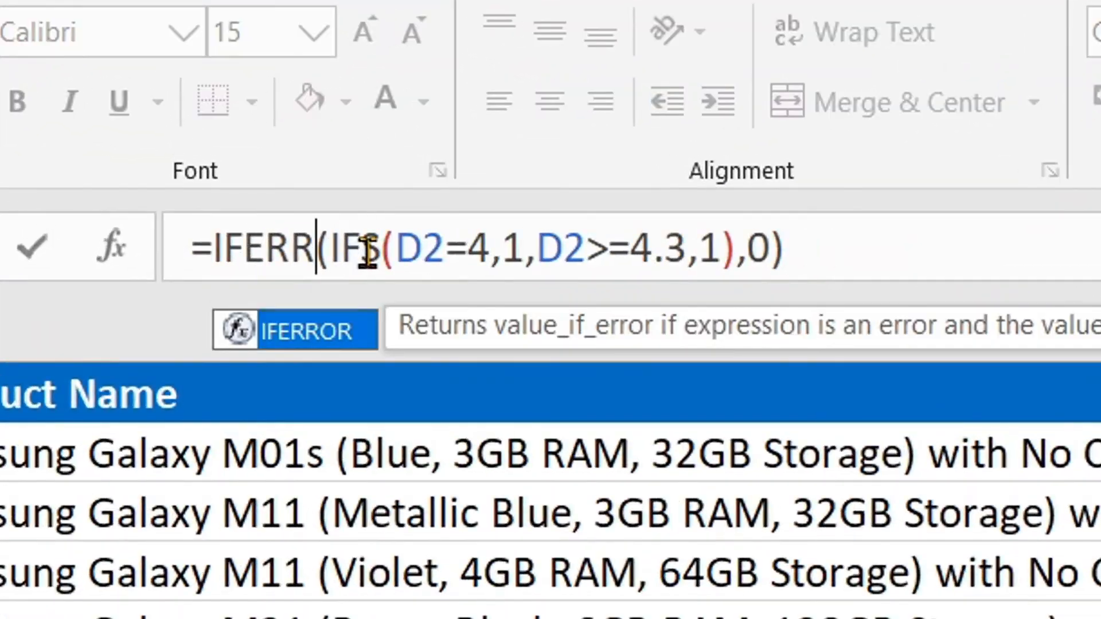
pyautogui.press('BackSpace')
pyautogui.press('BackSpace')
pyautogui.press('BackSpace')
pyautogui.write('NA')
pyautogui.press('Return')
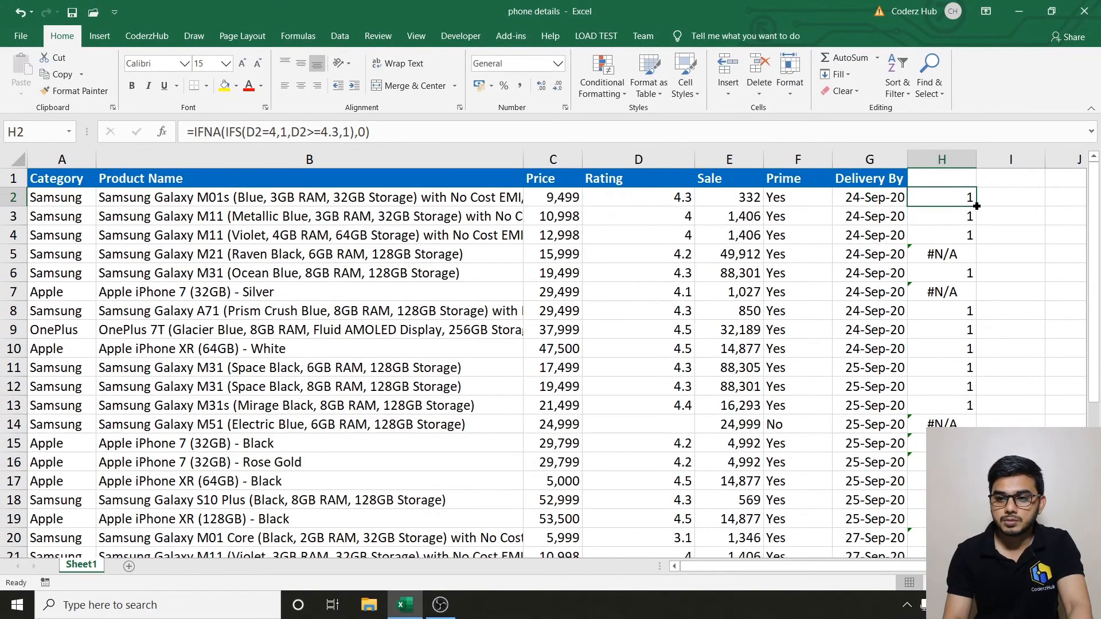
# Fill the IFNA formula down column H, then undo that fill.
pyautogui.doubleClick(976, 206)
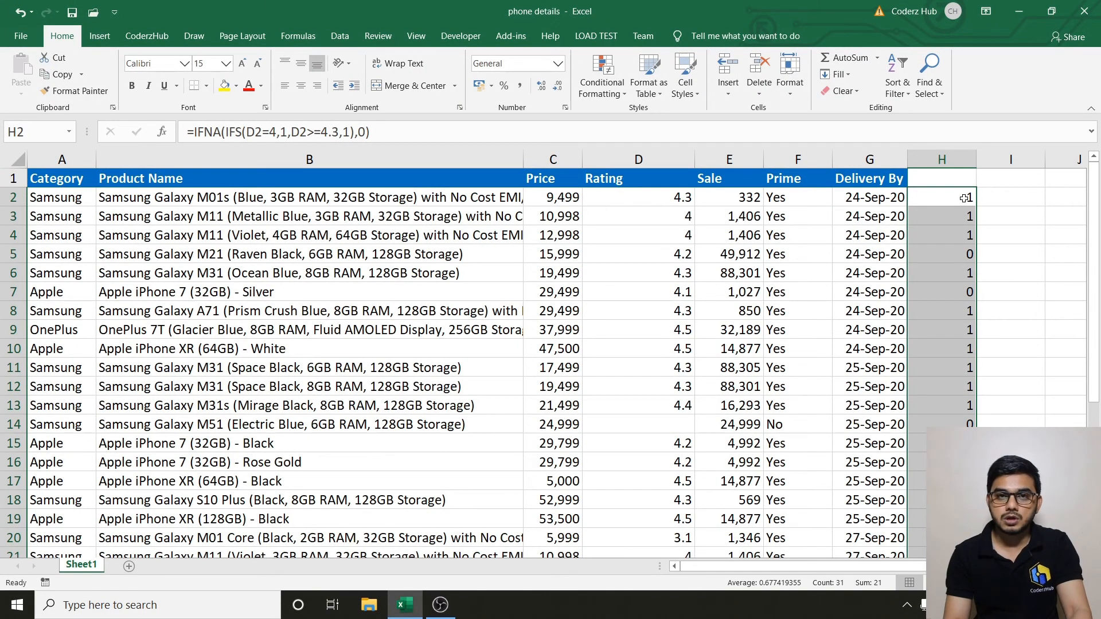
pyautogui.click(966, 198)
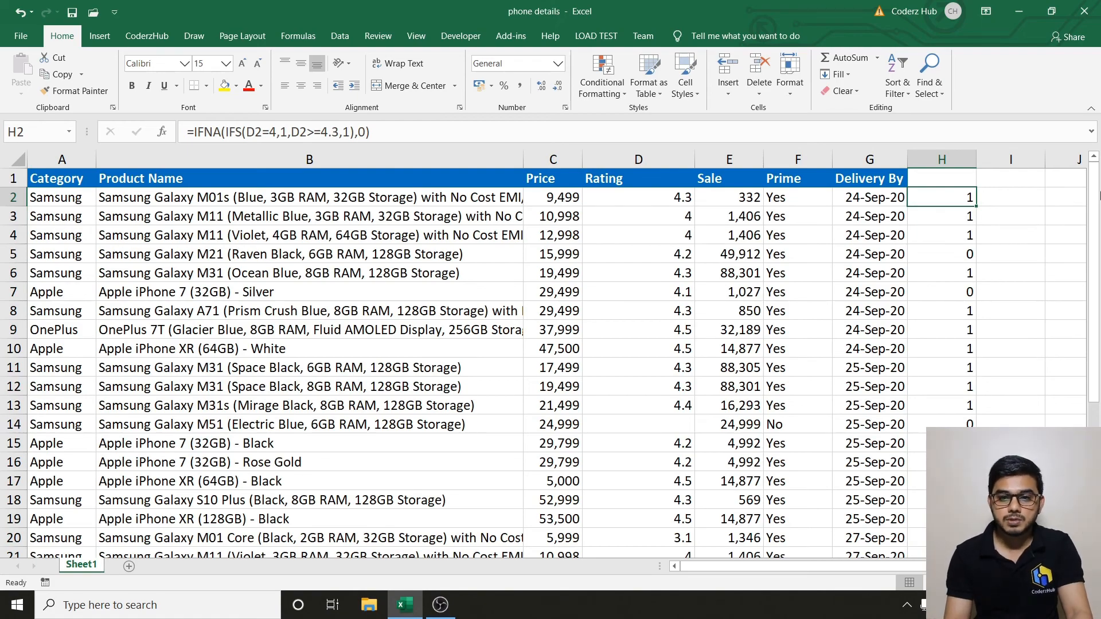
pyautogui.hotkey('ctrl', 'z')
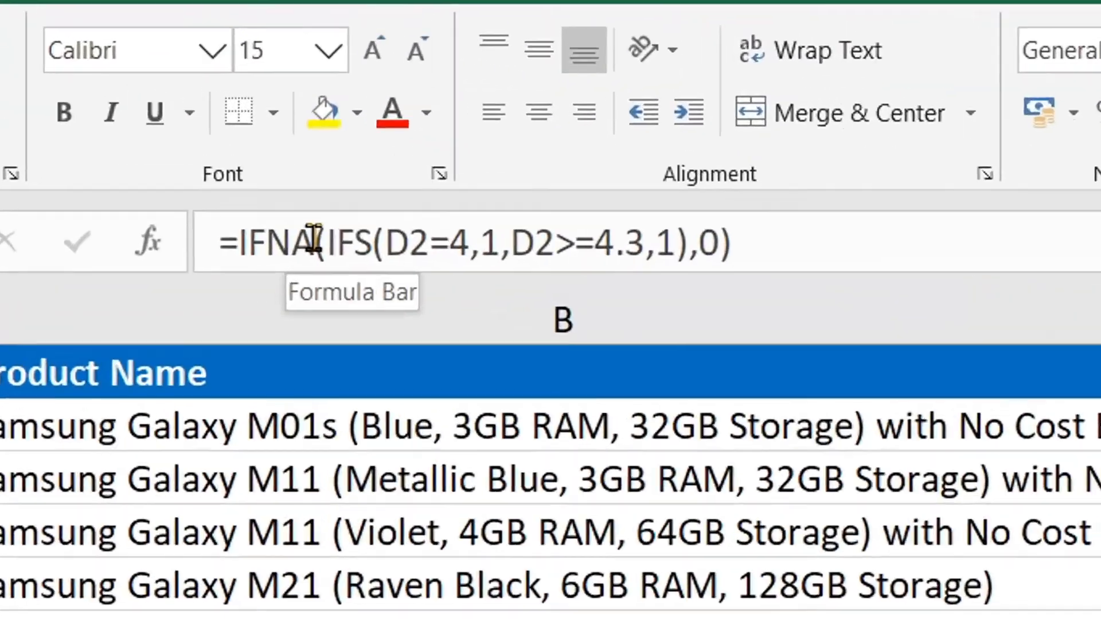
# Replace IFNA in H2's formula with ISERROR.
pyautogui.click(232, 143)
pyautogui.press('BackSpace')
pyautogui.press('BackSpace')
pyautogui.press('BackSpace')
pyautogui.press('BackSpace')
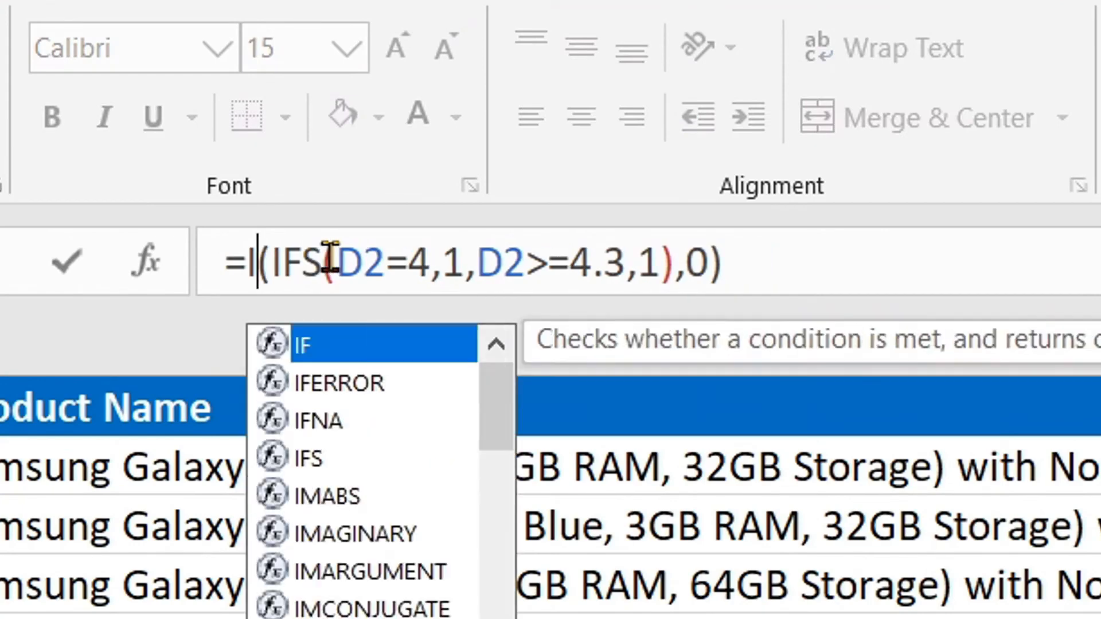
pyautogui.write('is')
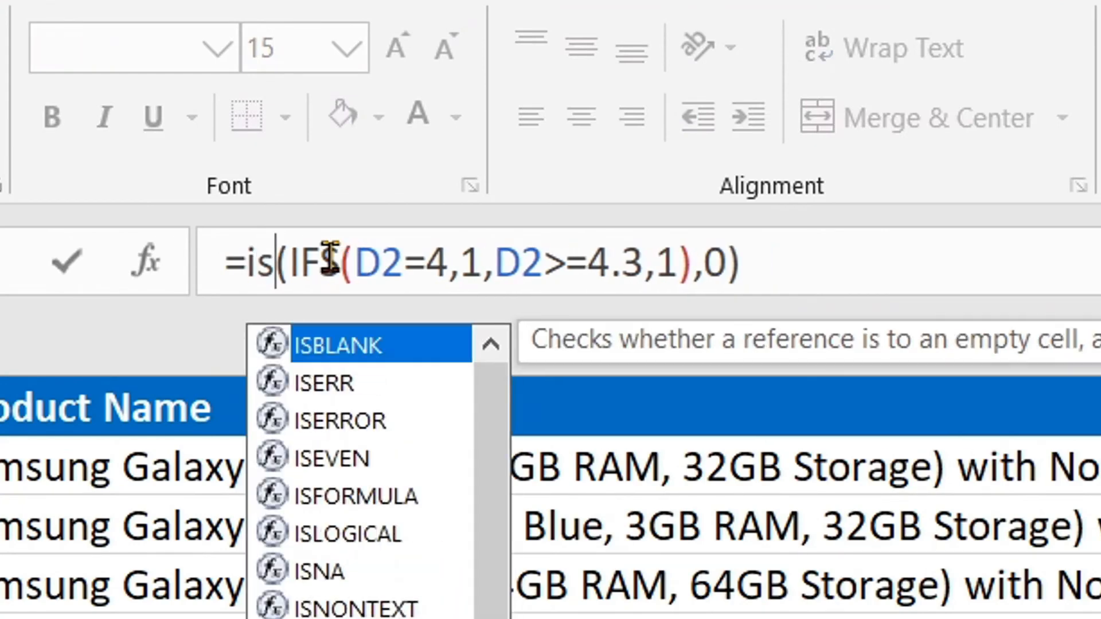
pyautogui.write('e')
pyautogui.press('BackSpace')
pyautogui.write('err')
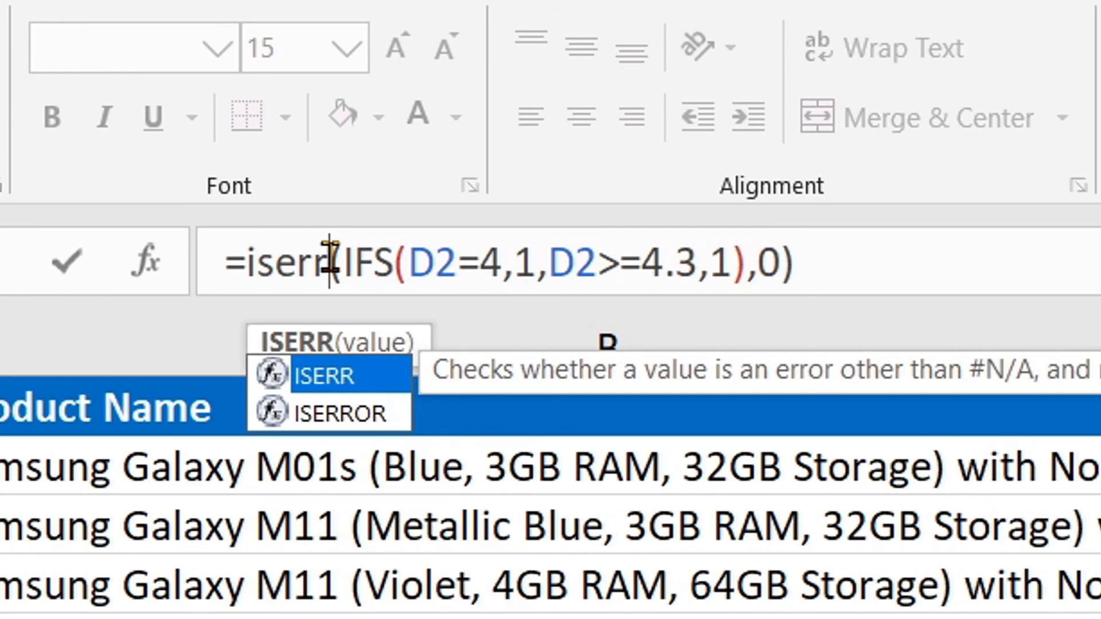
pyautogui.press('Down')
pyautogui.press('Tab')
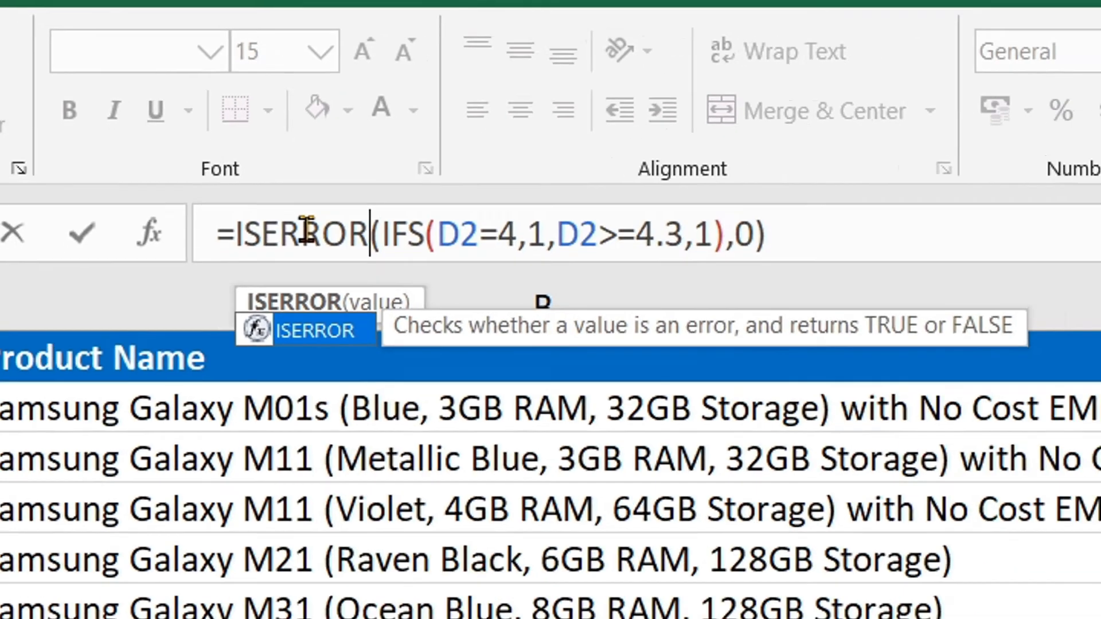
pyautogui.press('End')
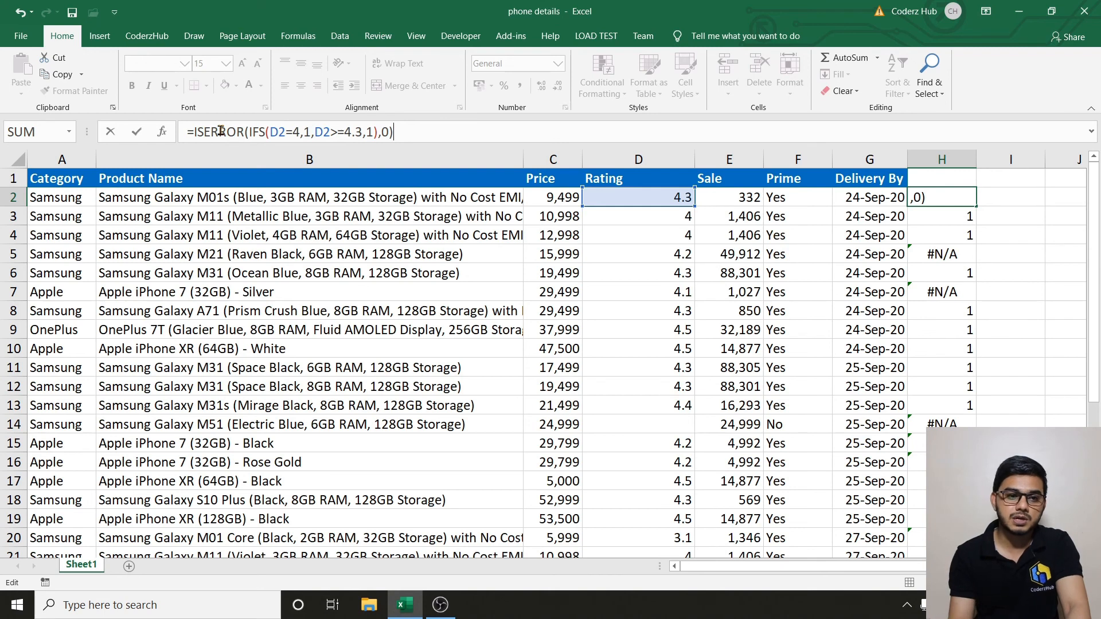
# Correct ISERROR to IFERROR, leaving =IFERROR(IFS(D2=4,1,D2>=4.3,1),0) in H2.
pyautogui.moveTo(244, 132); pyautogui.dragTo(197, 132)
pyautogui.click(197, 132)
pyautogui.click(204, 131)
pyautogui.press('BackSpace')
pyautogui.write('F')
pyautogui.press('Return')
pyautogui.press('Up')
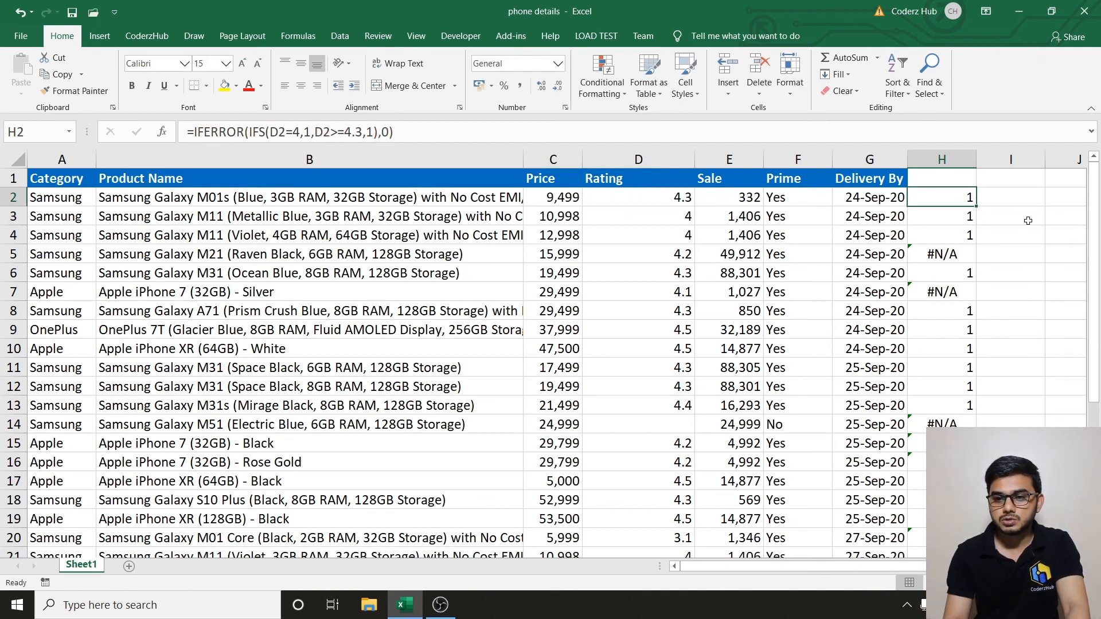
# Fill H2's IFERROR formula down column H, then check cells D4, C5 and B2.
pyautogui.doubleClick(977, 207)
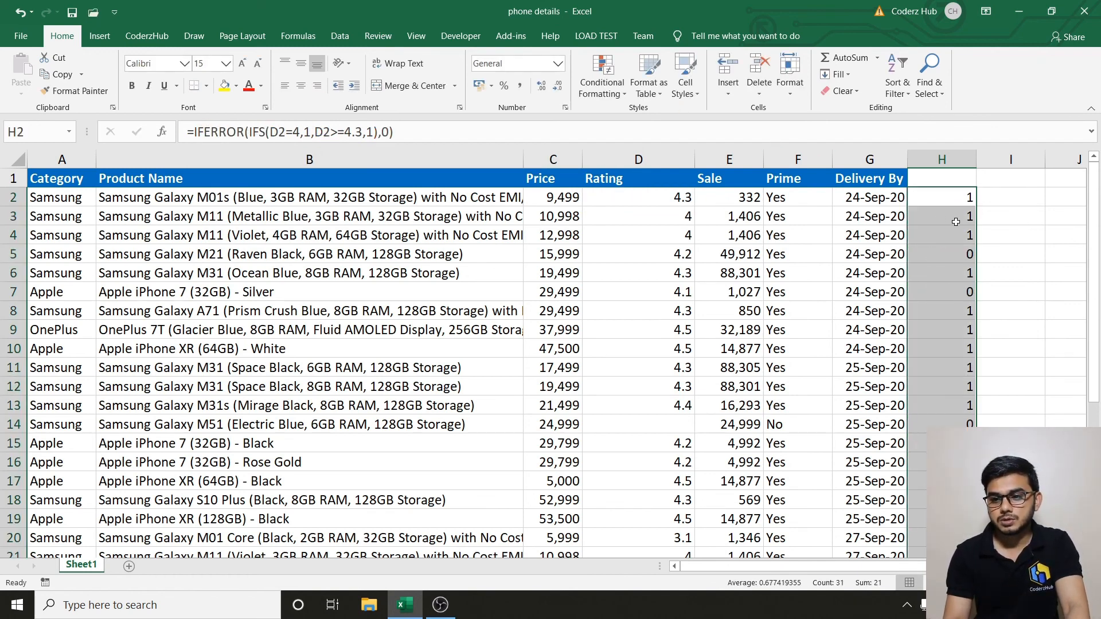
pyautogui.click(956, 222)
pyautogui.click(947, 202)
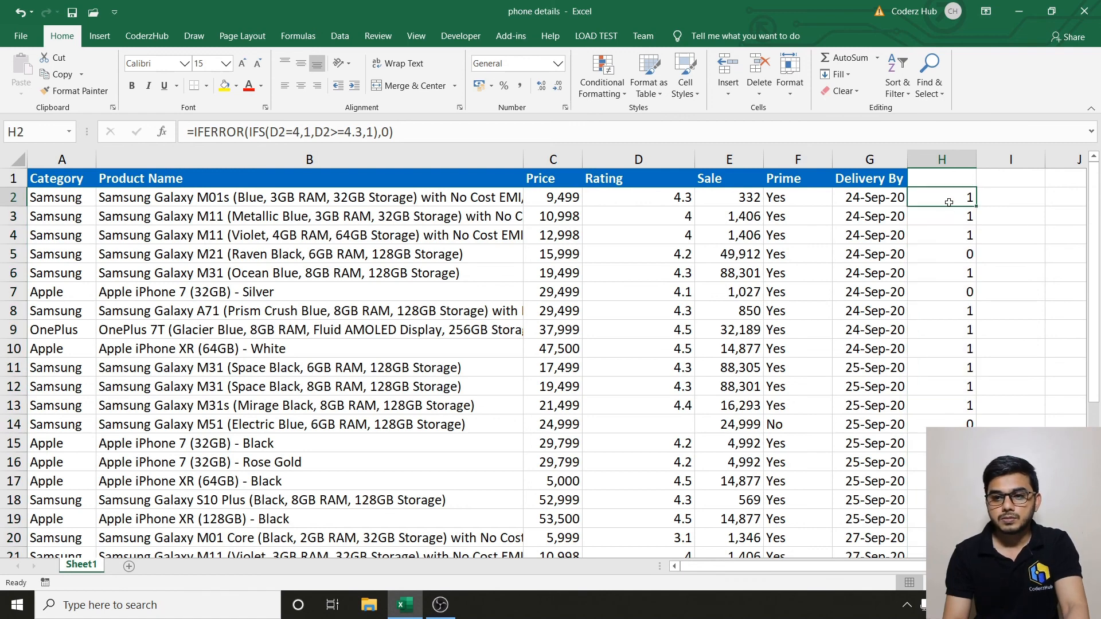
pyautogui.click(661, 232)
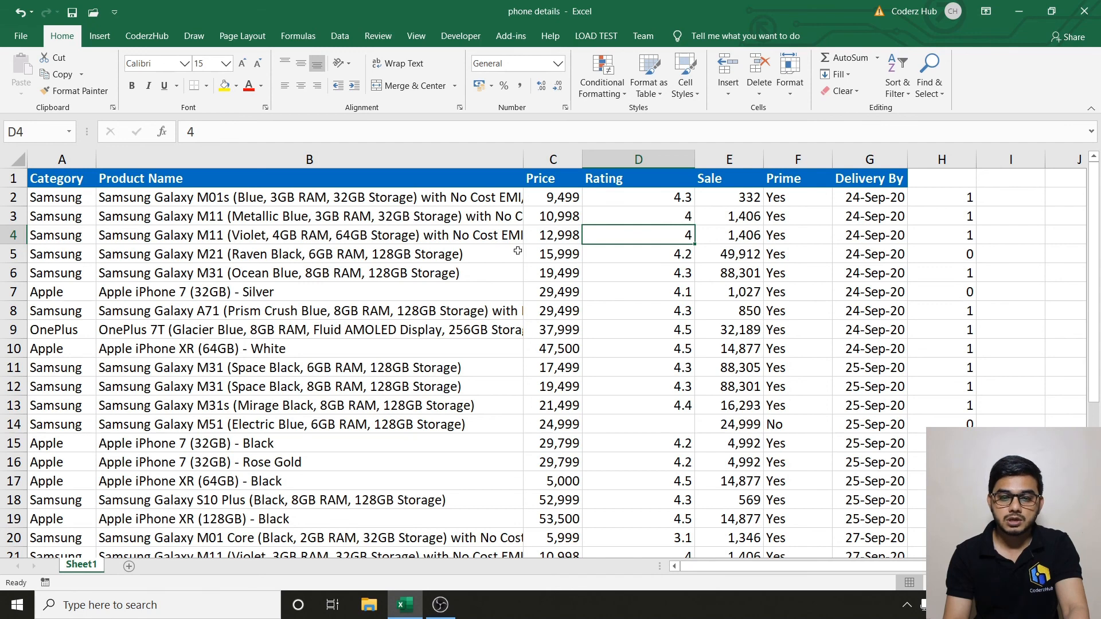
pyautogui.click(538, 249)
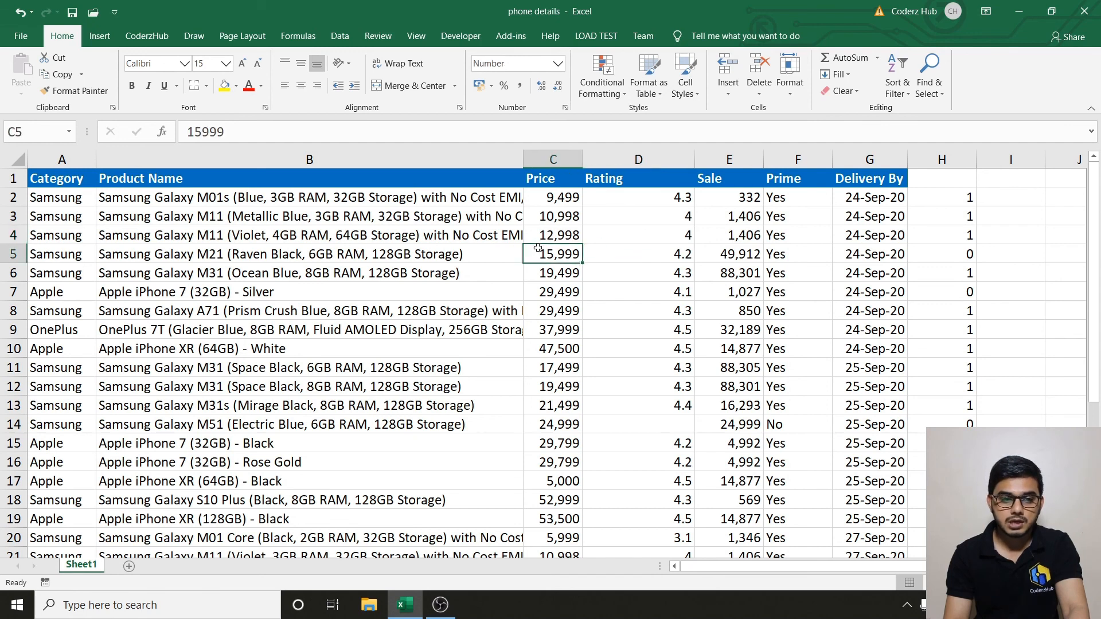
pyautogui.click(259, 203)
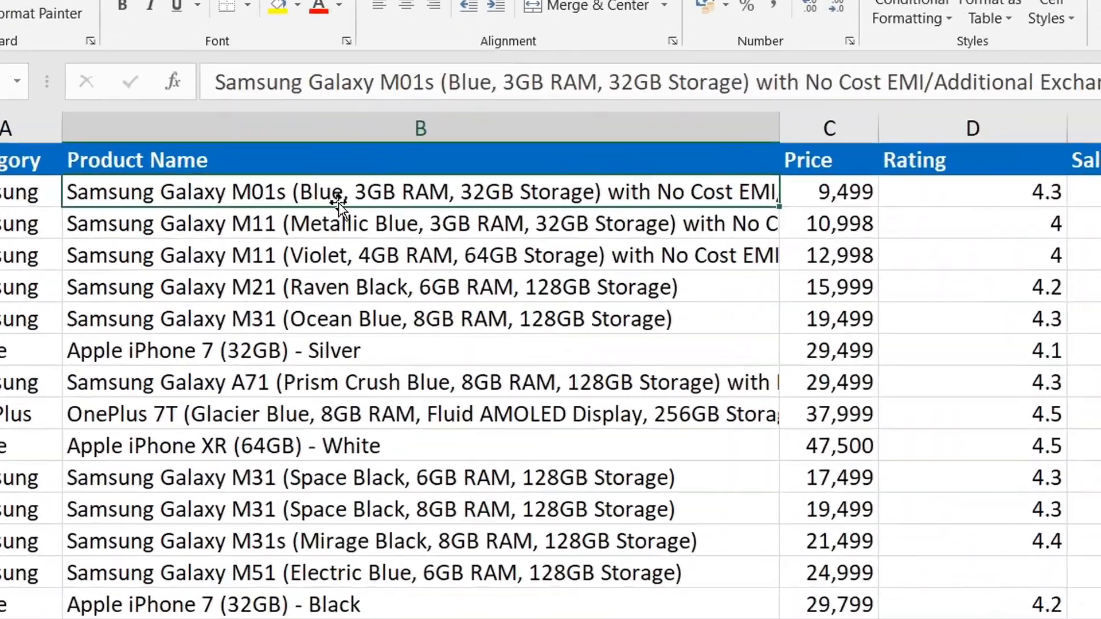